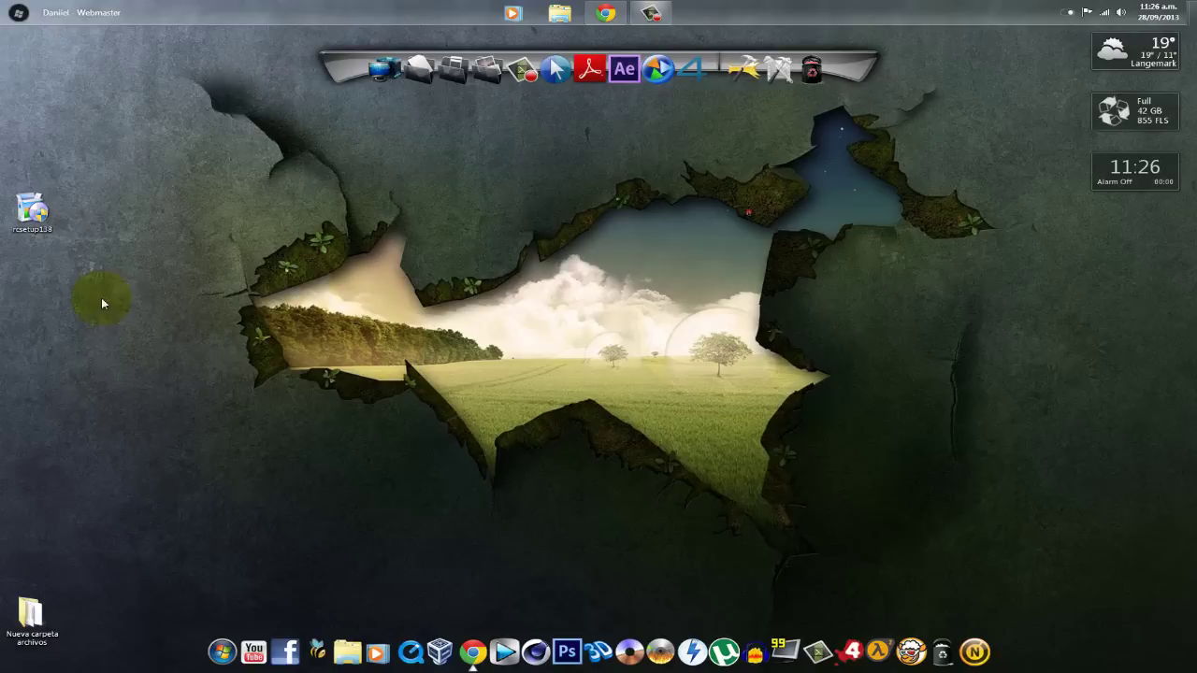
# Move the rcsetup138 installer icon away from the edge of the desktop
pyautogui.moveTo(1, 156); pyautogui.dragTo(119, 295)
pyautogui.moveTo(33, 213); pyautogui.dragTo(298, 213)
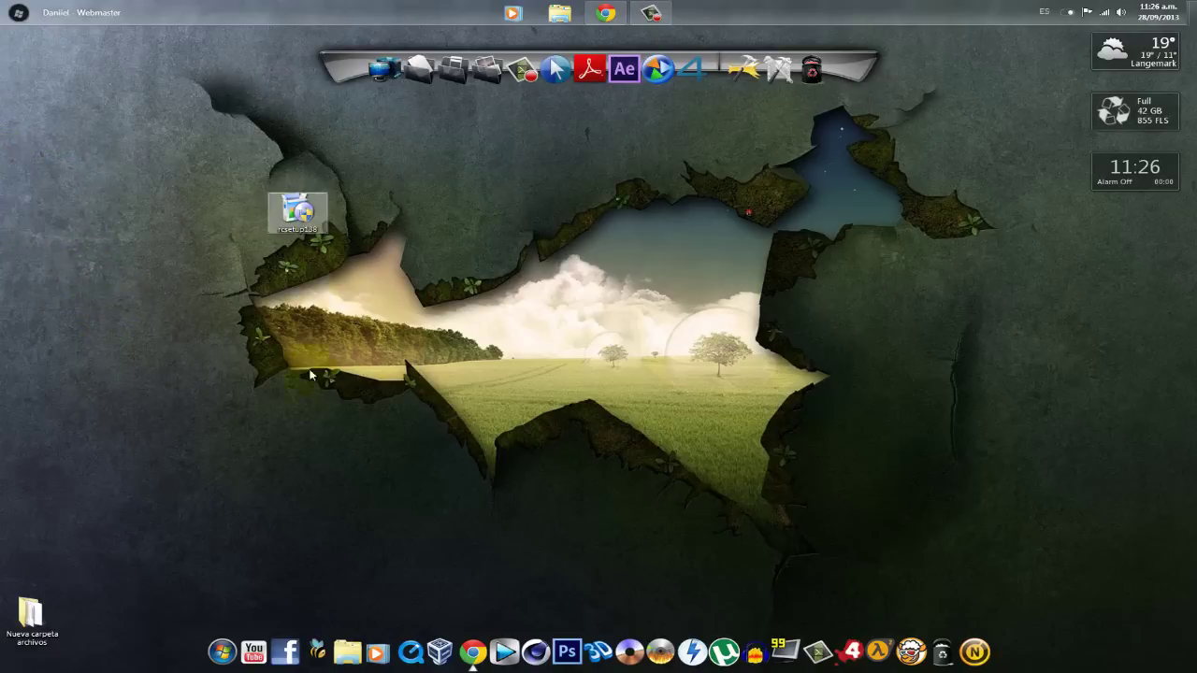
pyautogui.moveTo(355, 250); pyautogui.dragTo(260, 187)
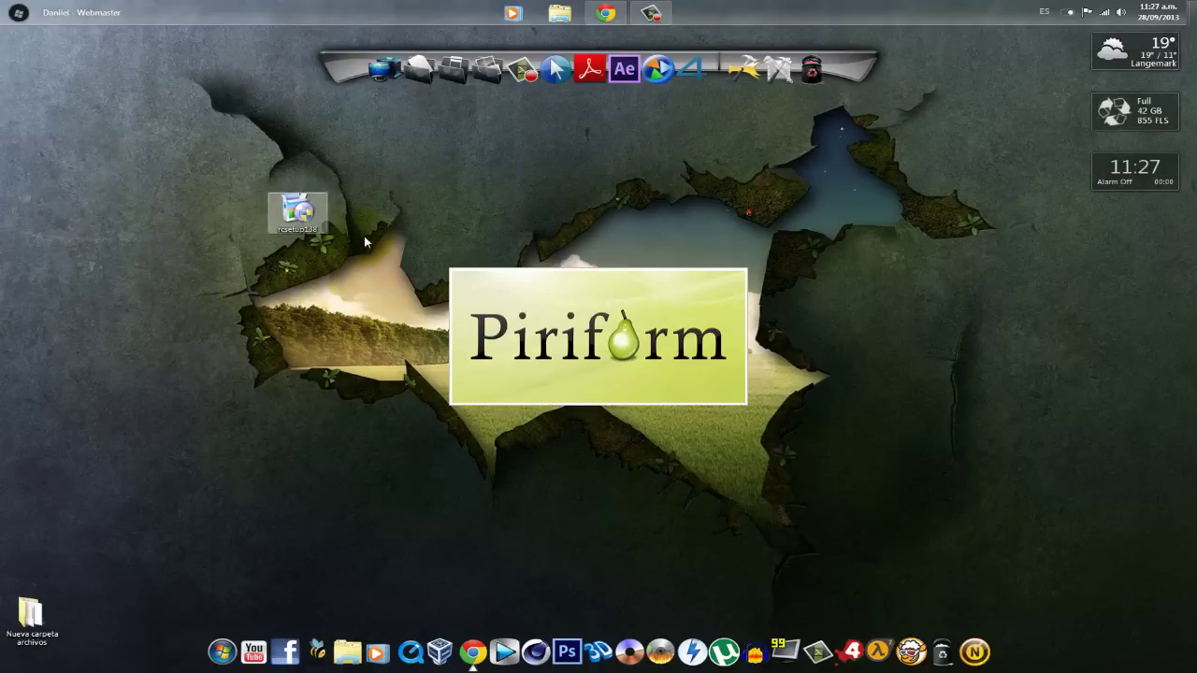
pyautogui.moveTo(268, 213); pyautogui.dragTo(221, 260)
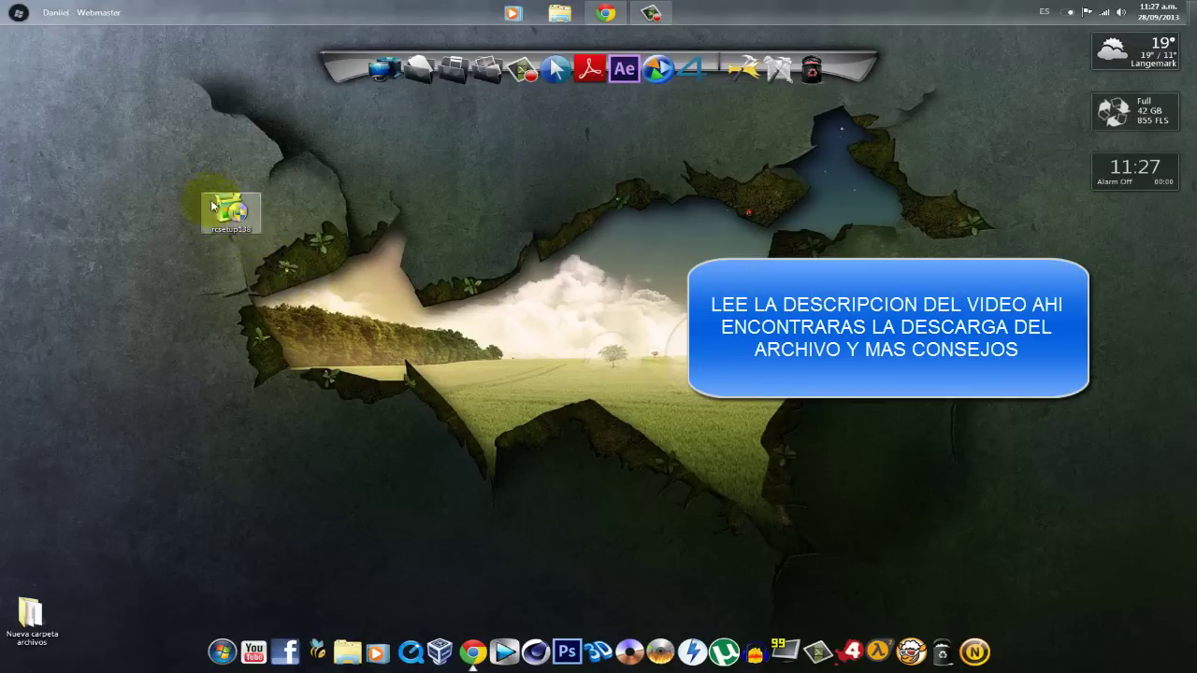
pyautogui.moveTo(157, 174); pyautogui.dragTo(281, 262)
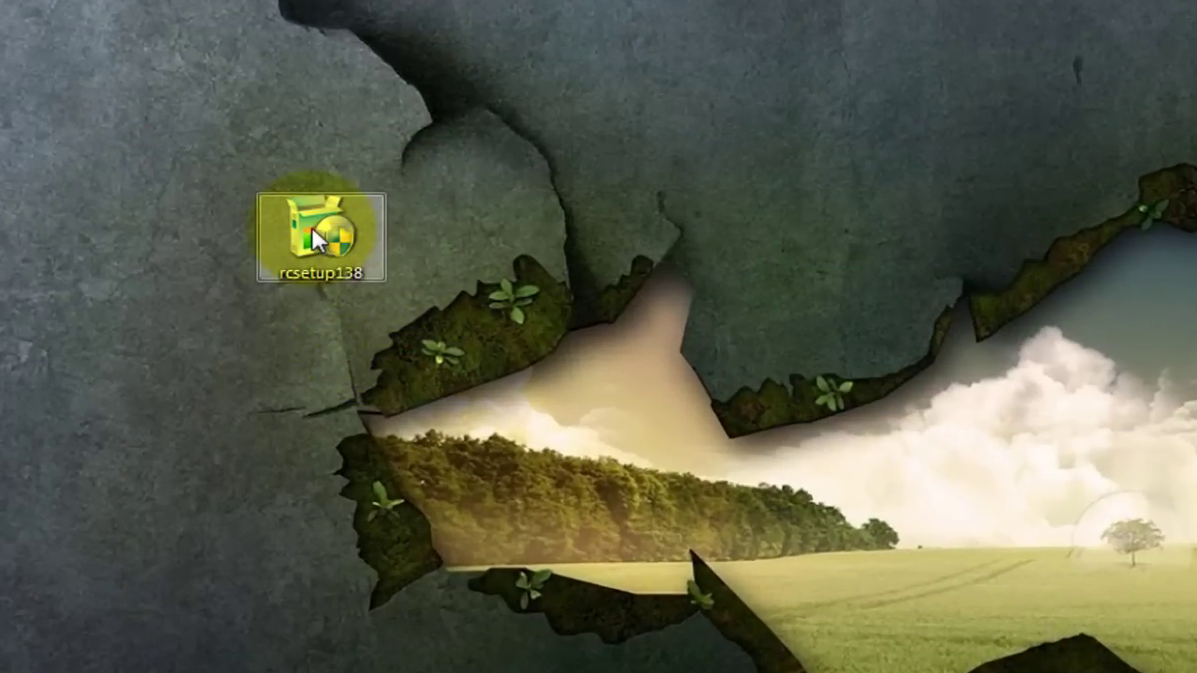
# Run rcsetup138 as administrator with Español as the installer language and accept the Recuva v1.38 licence agreement
pyautogui.rightClick(311, 227)
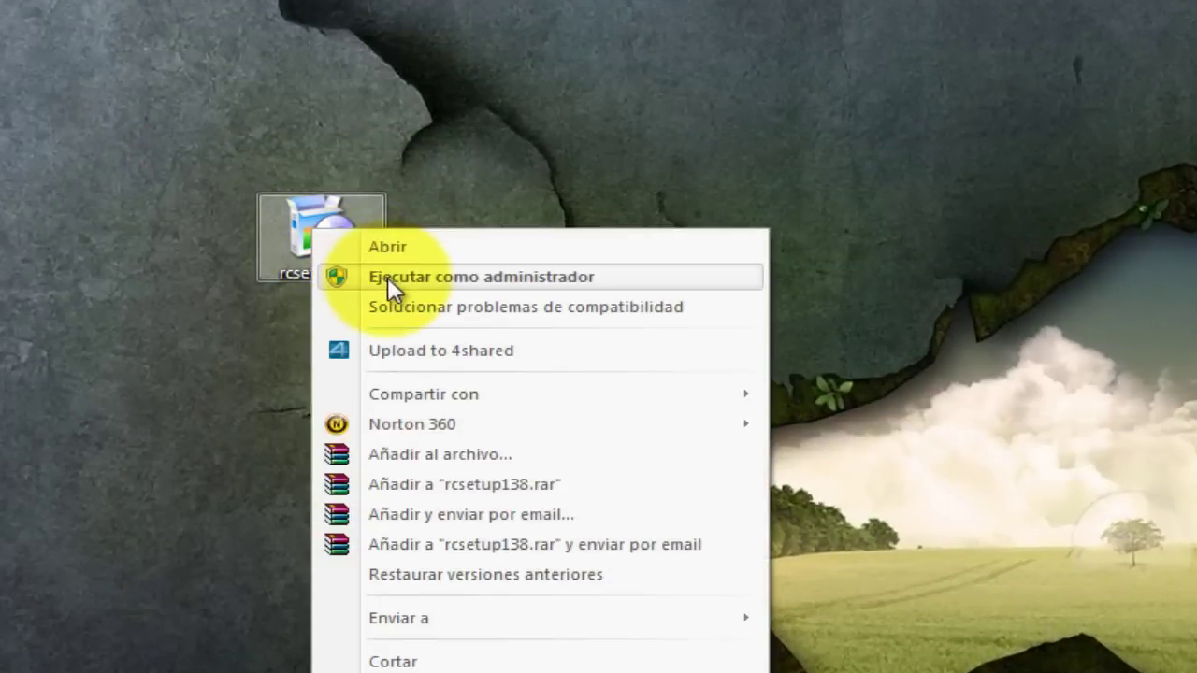
pyautogui.click(387, 276)
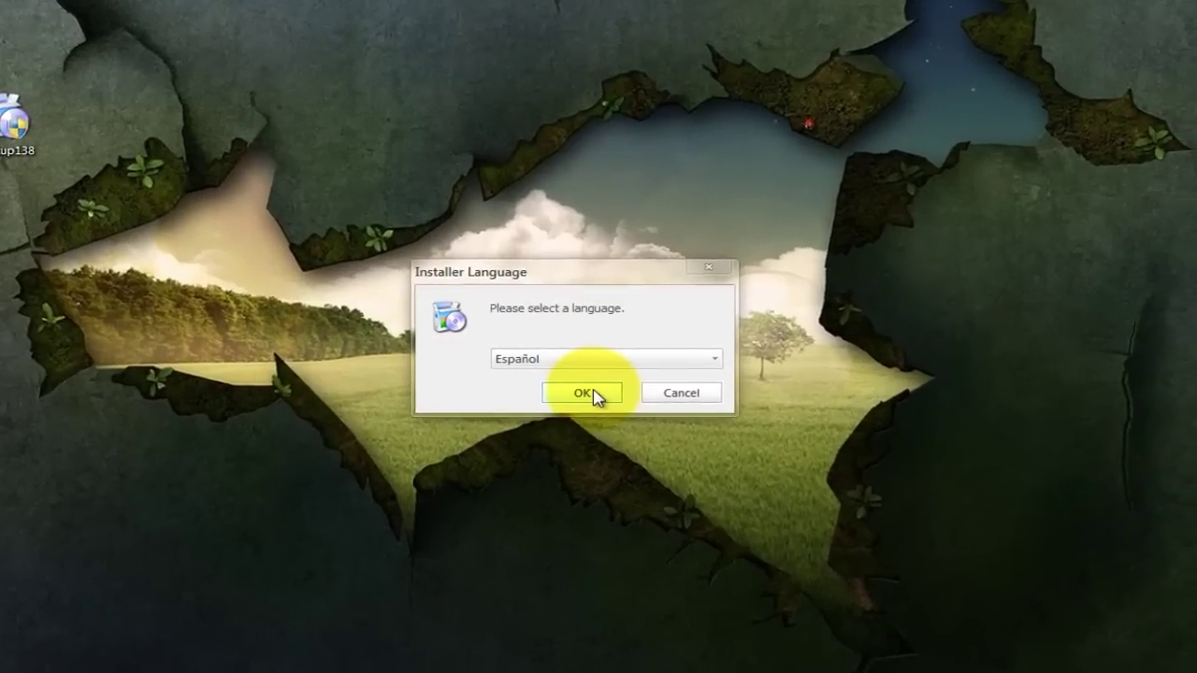
pyautogui.click(594, 395)
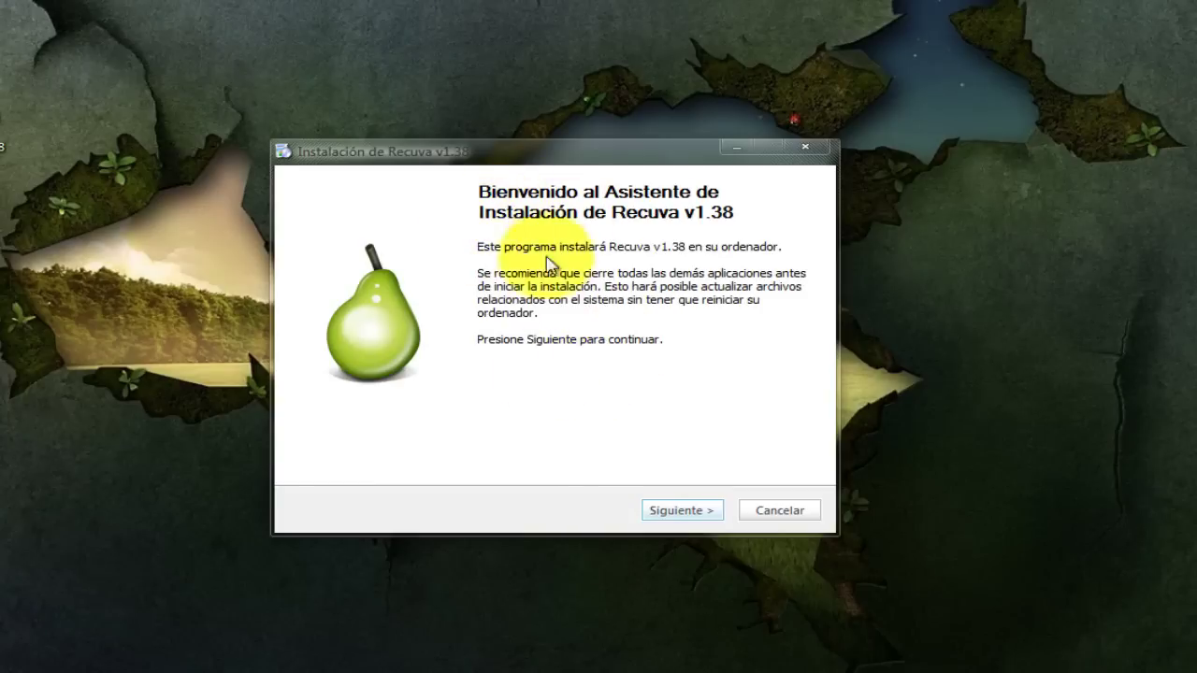
pyautogui.click(688, 516)
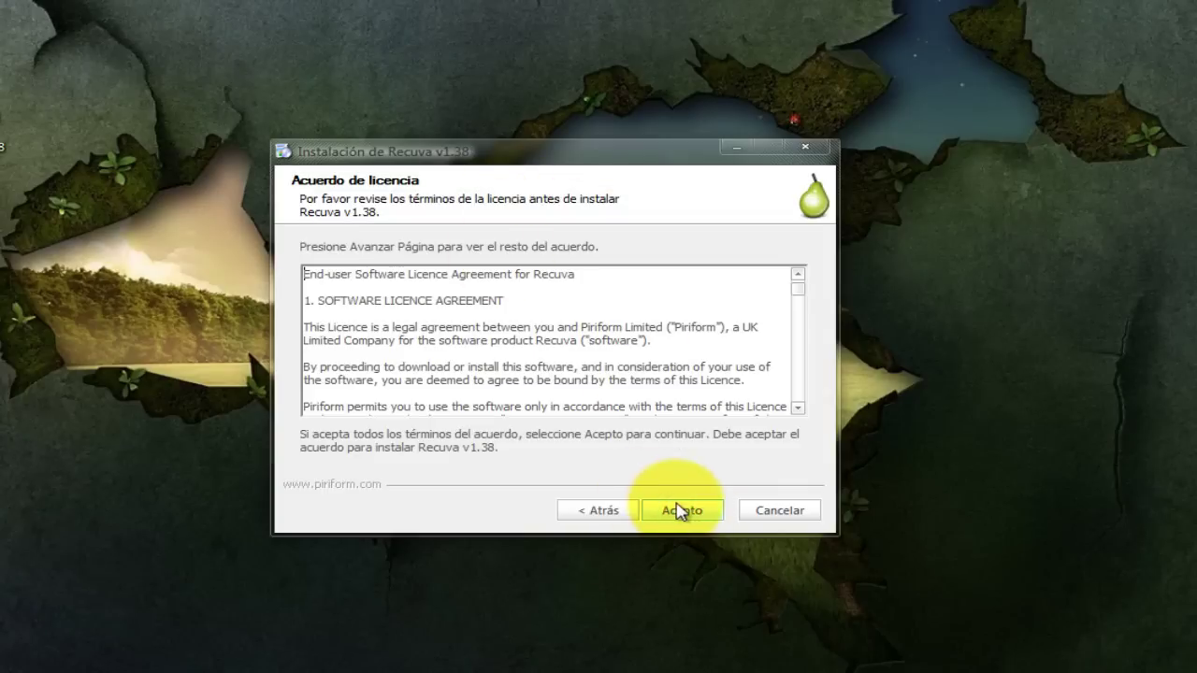
pyautogui.click(684, 512)
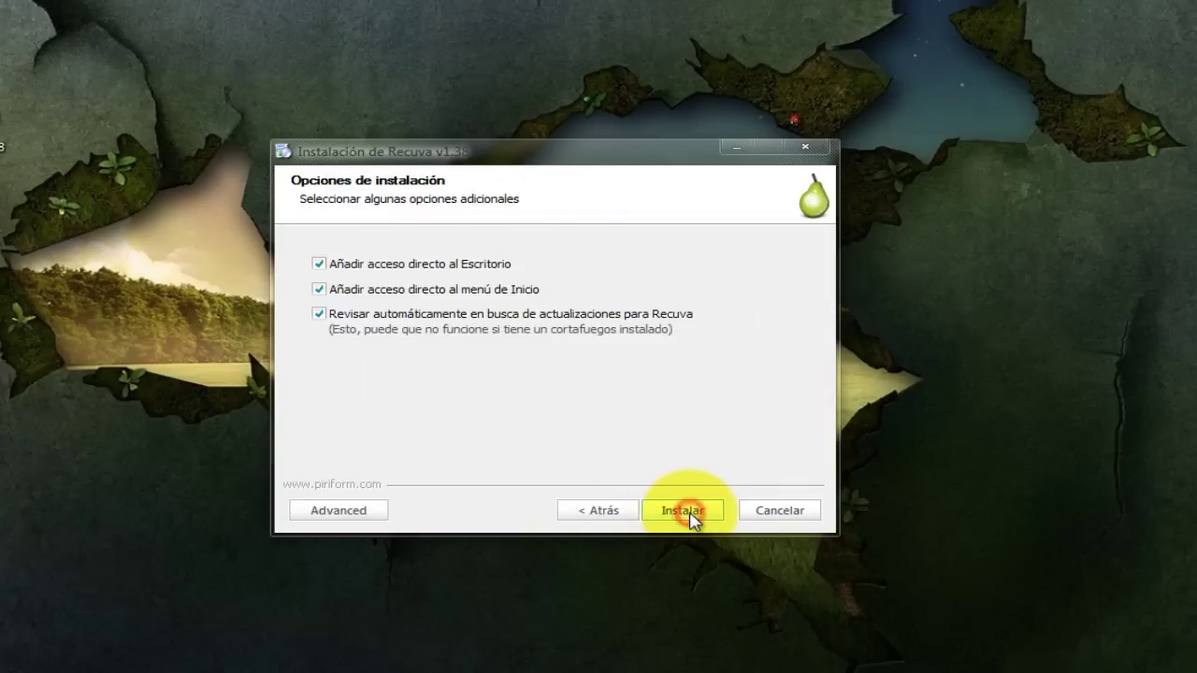
# Install Recuva with only the desktop shortcut option enabled, and finish the wizard without launching the program
pyautogui.click(320, 315)
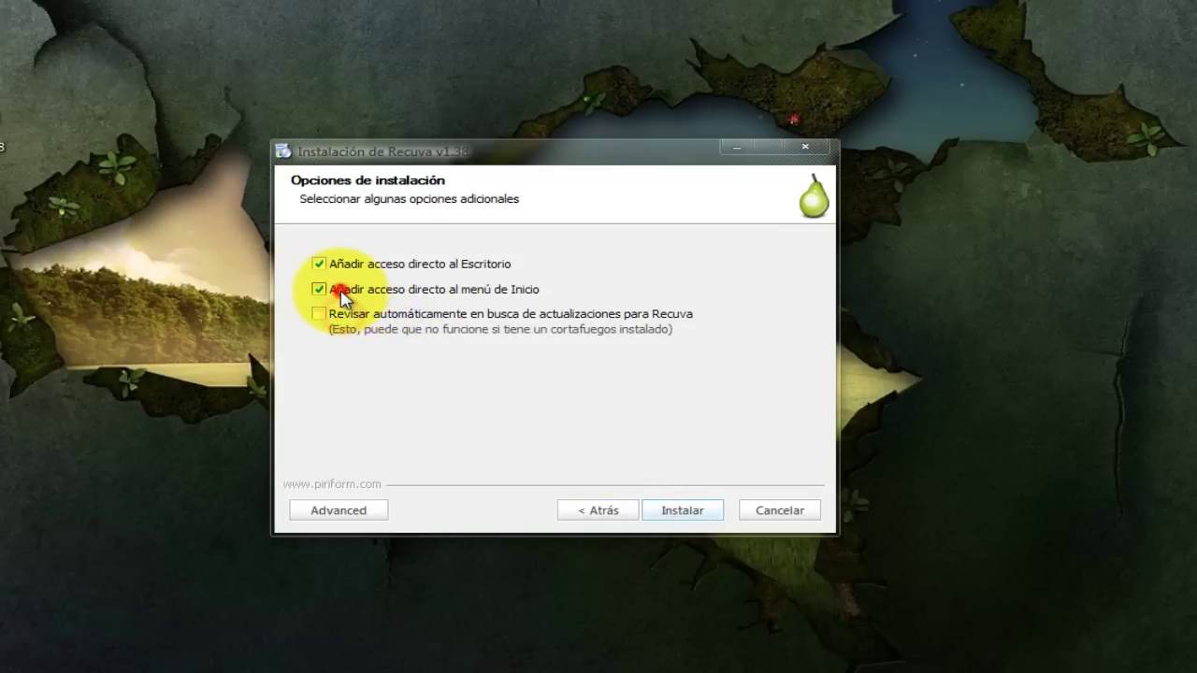
pyautogui.click(334, 291)
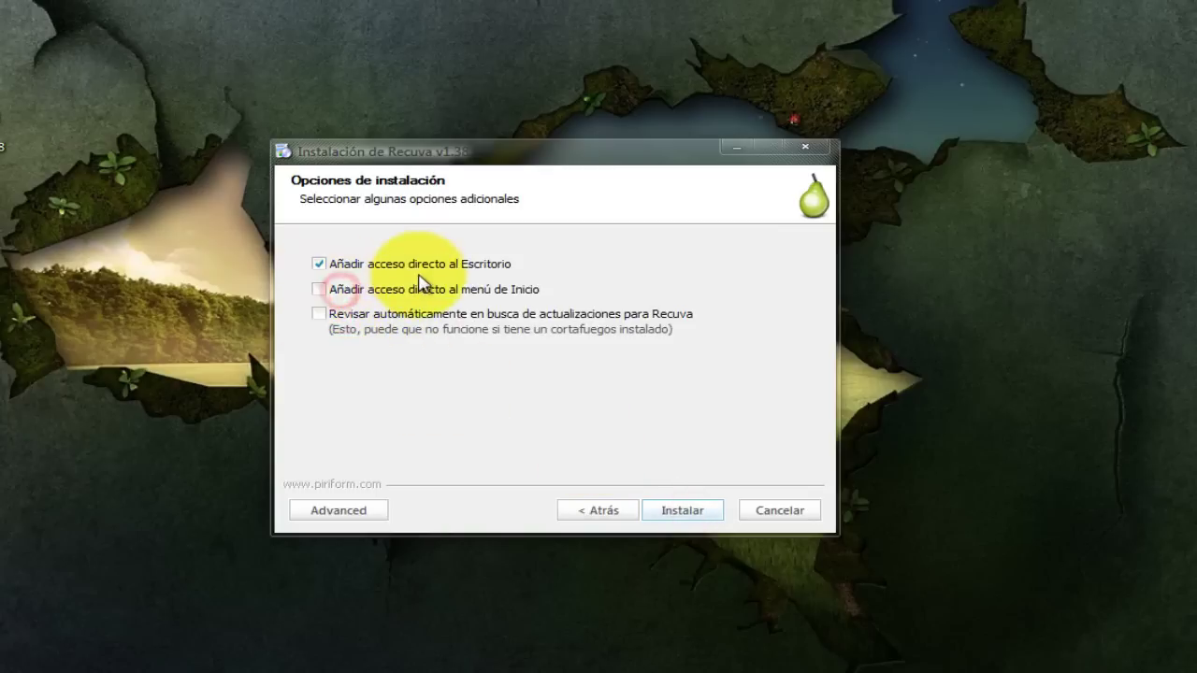
pyautogui.click(697, 513)
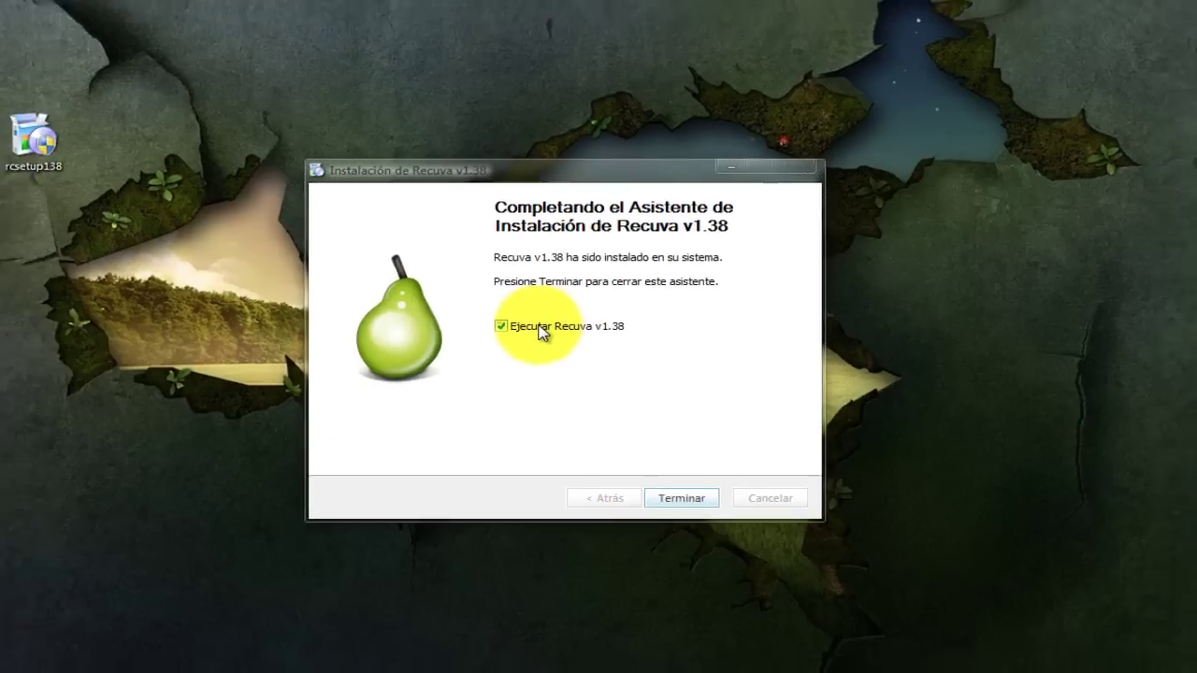
pyautogui.click(485, 321)
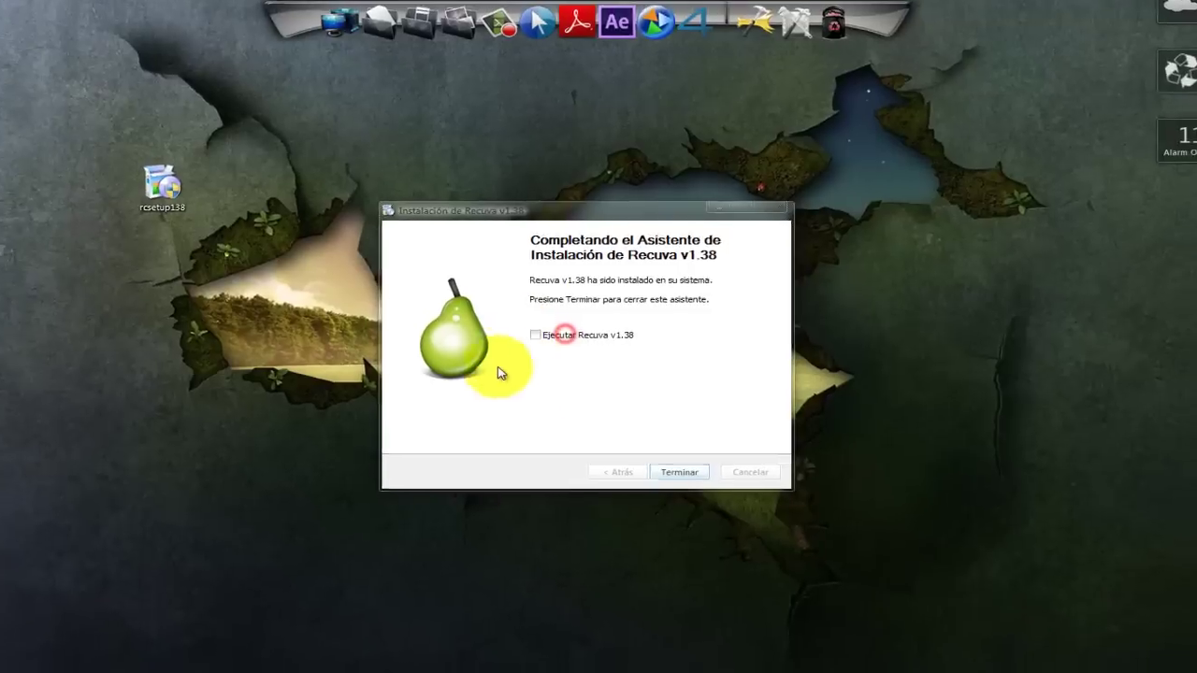
pyautogui.click(700, 514)
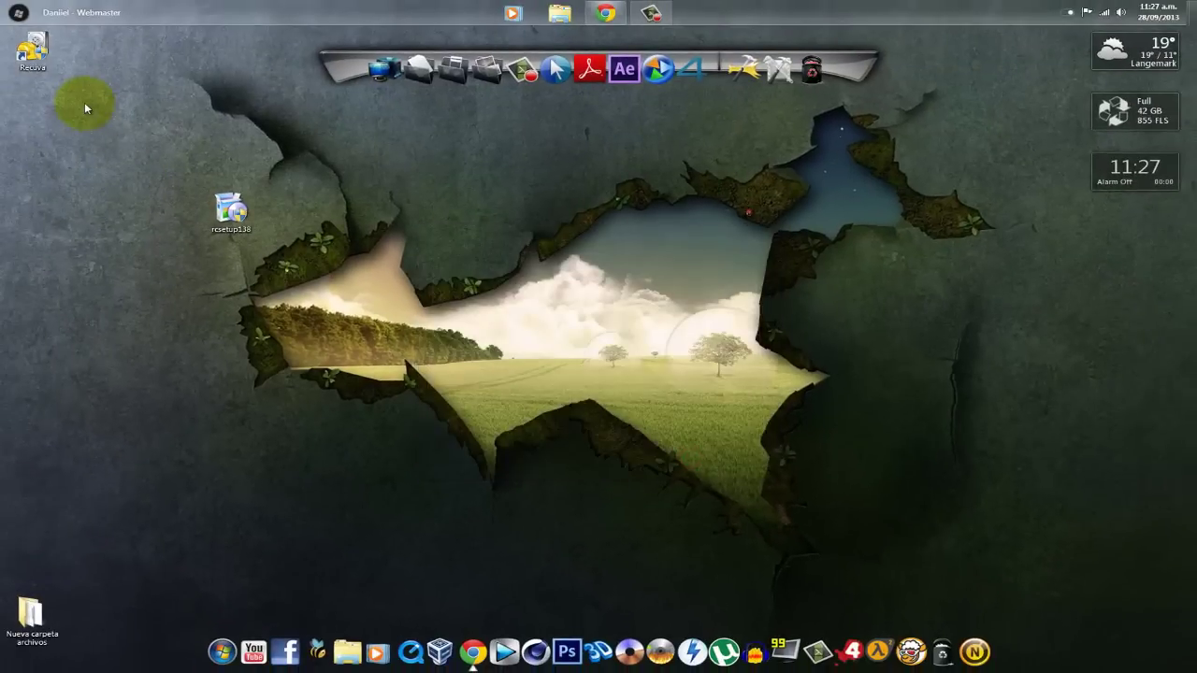
# Move the rcsetup138 icon back to the desktop's edge and put the Recuva shortcut in its former place
pyautogui.click(226, 232)
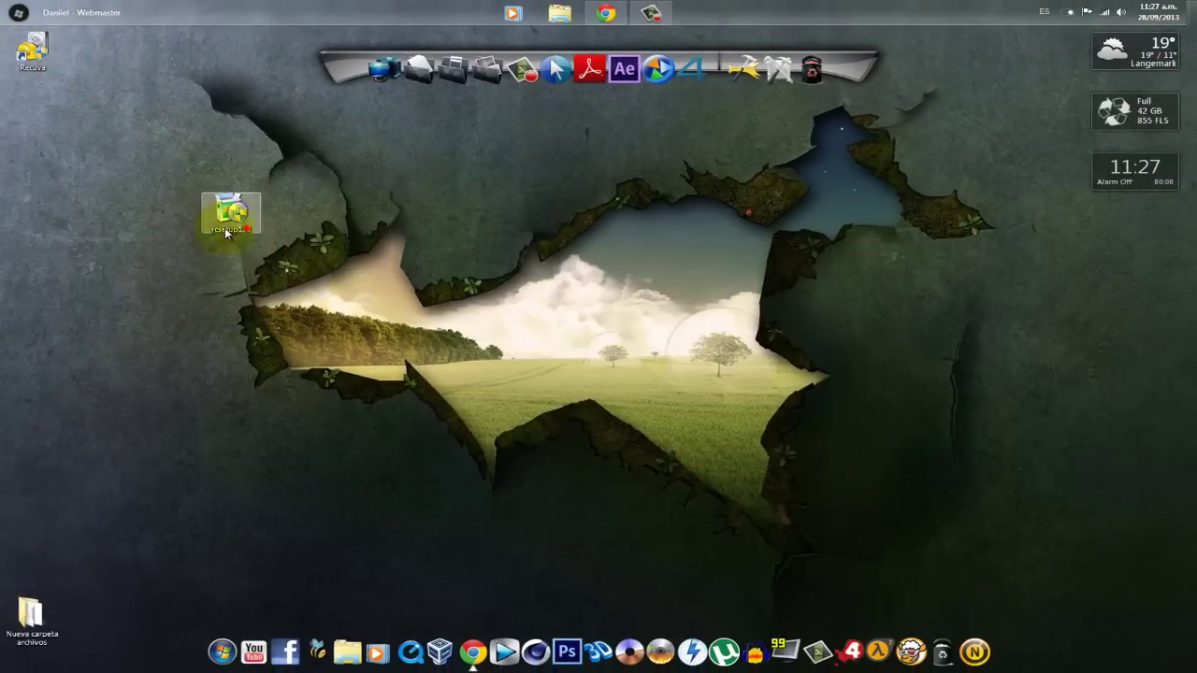
pyautogui.moveTo(225, 232); pyautogui.dragTo(38, 229)
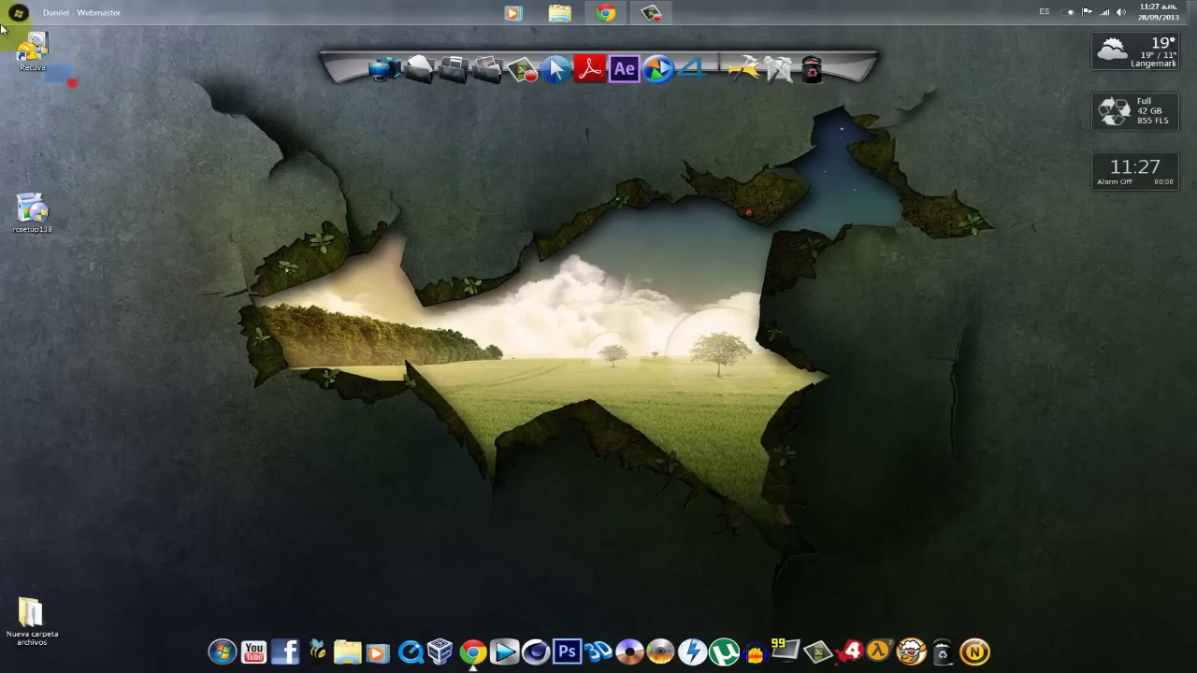
pyautogui.moveTo(31, 48); pyautogui.dragTo(227, 217)
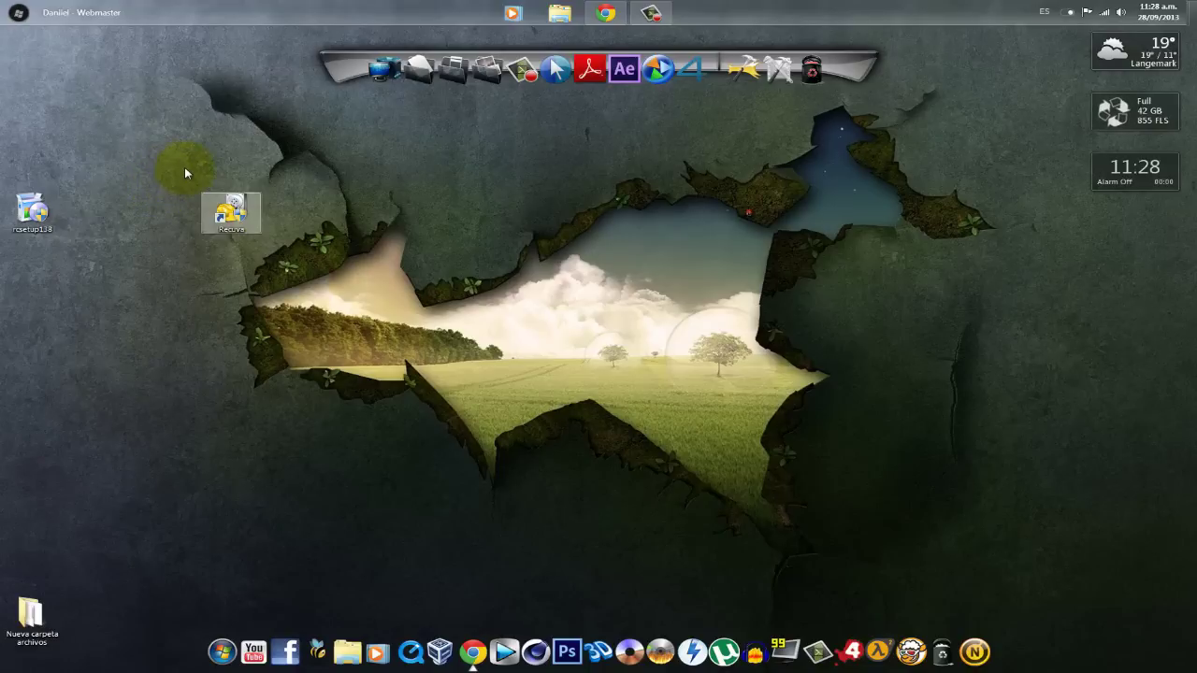
# Open the inserted WEBMASTER (K:) drive in Windows Explorer, locate it under Equipo and check its contents
pyautogui.click(598, 281)
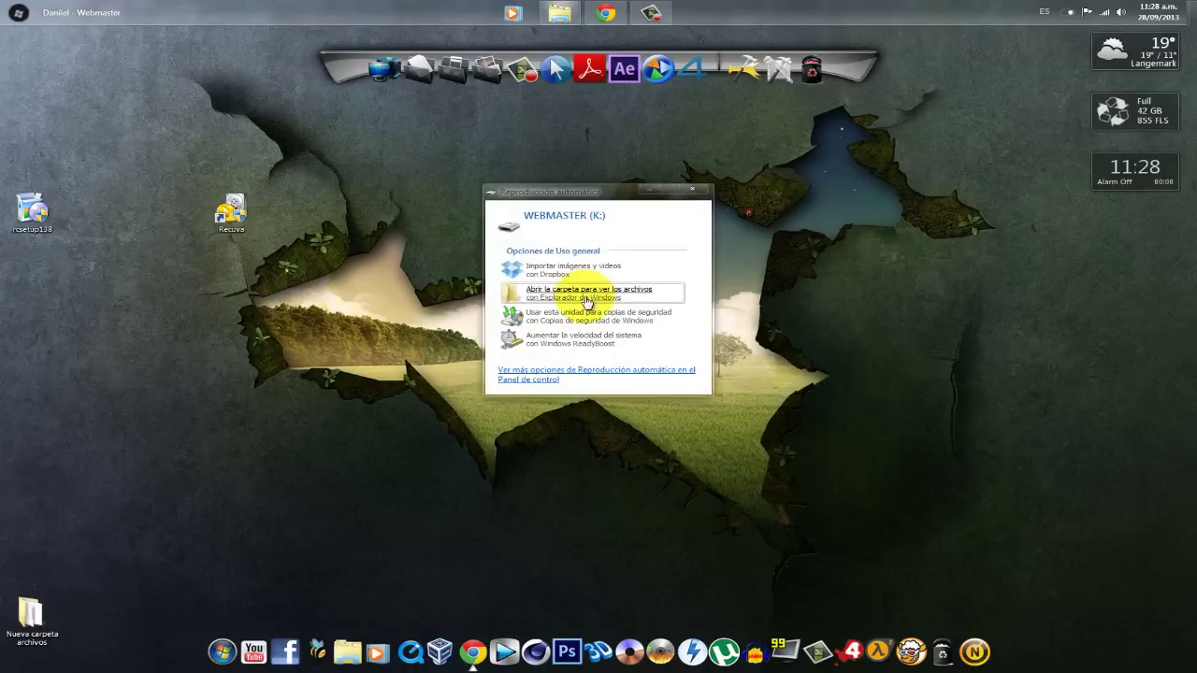
pyautogui.click(583, 299)
pyautogui.moveTo(438, 157); pyautogui.dragTo(810, 170)
pyautogui.click(509, 394)
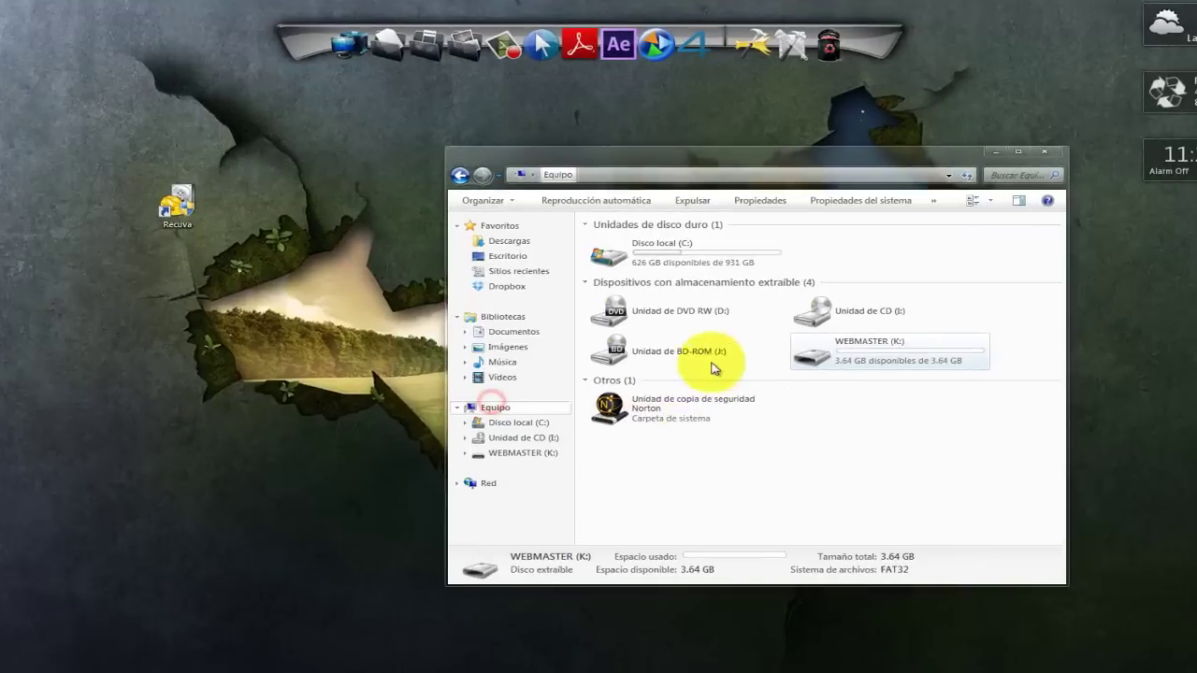
pyautogui.click(903, 352)
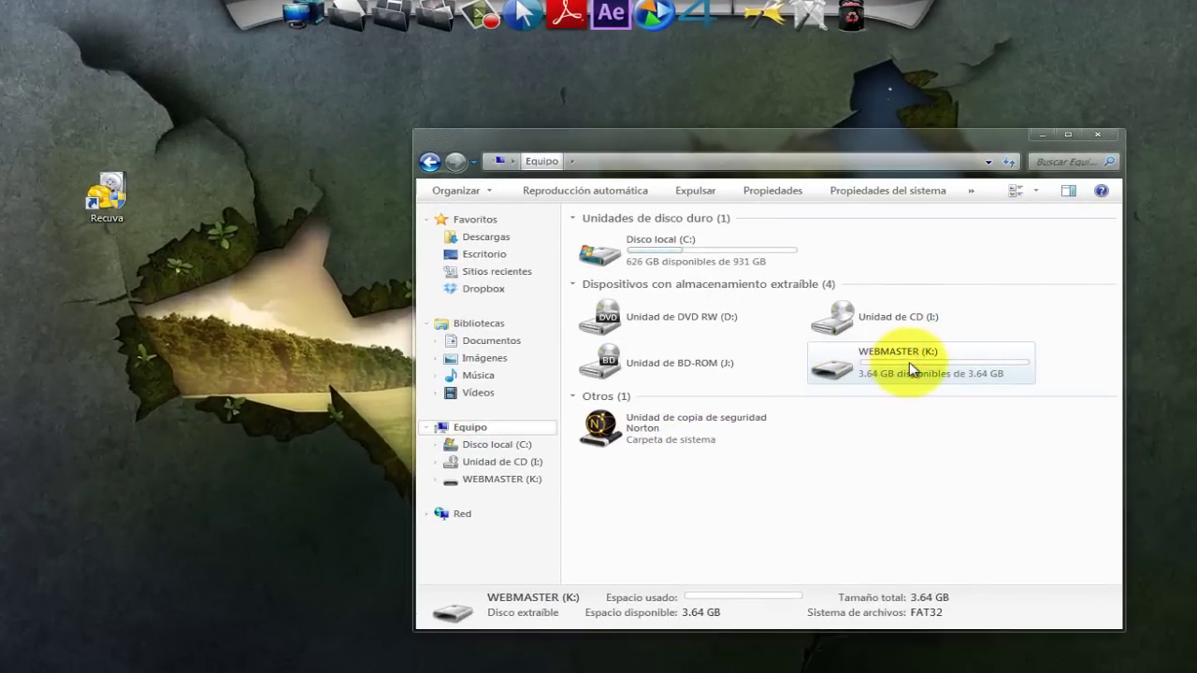
pyautogui.doubleClick(935, 359)
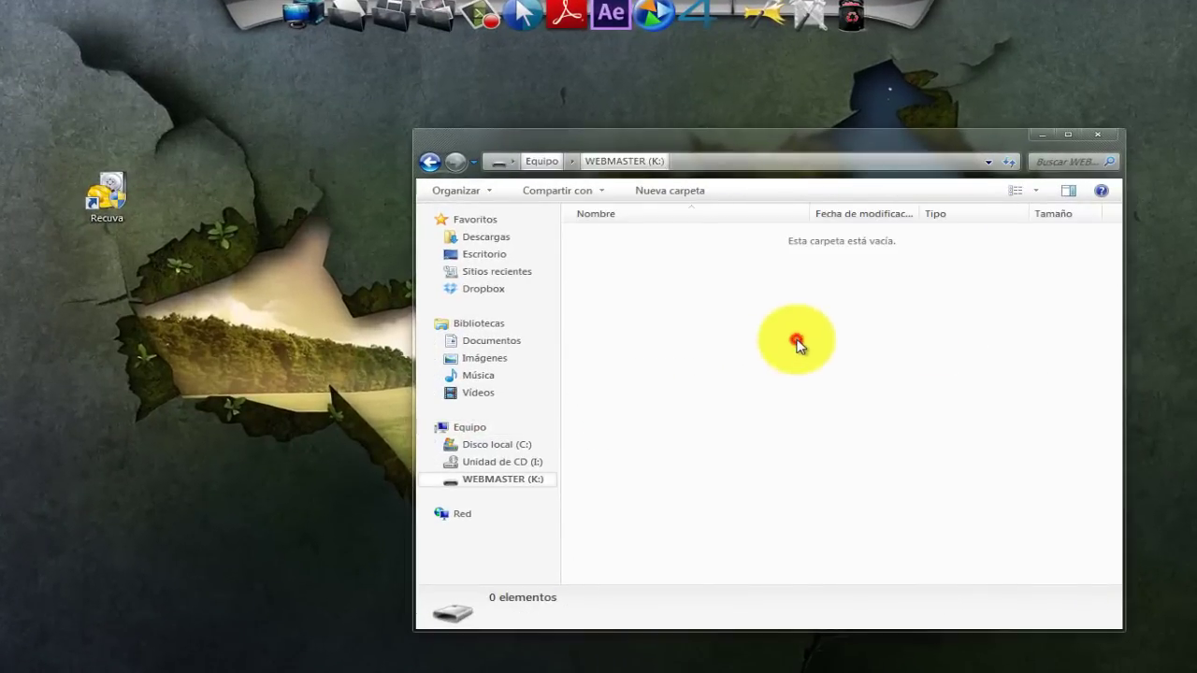
pyautogui.moveTo(663, 289); pyautogui.dragTo(1020, 495)
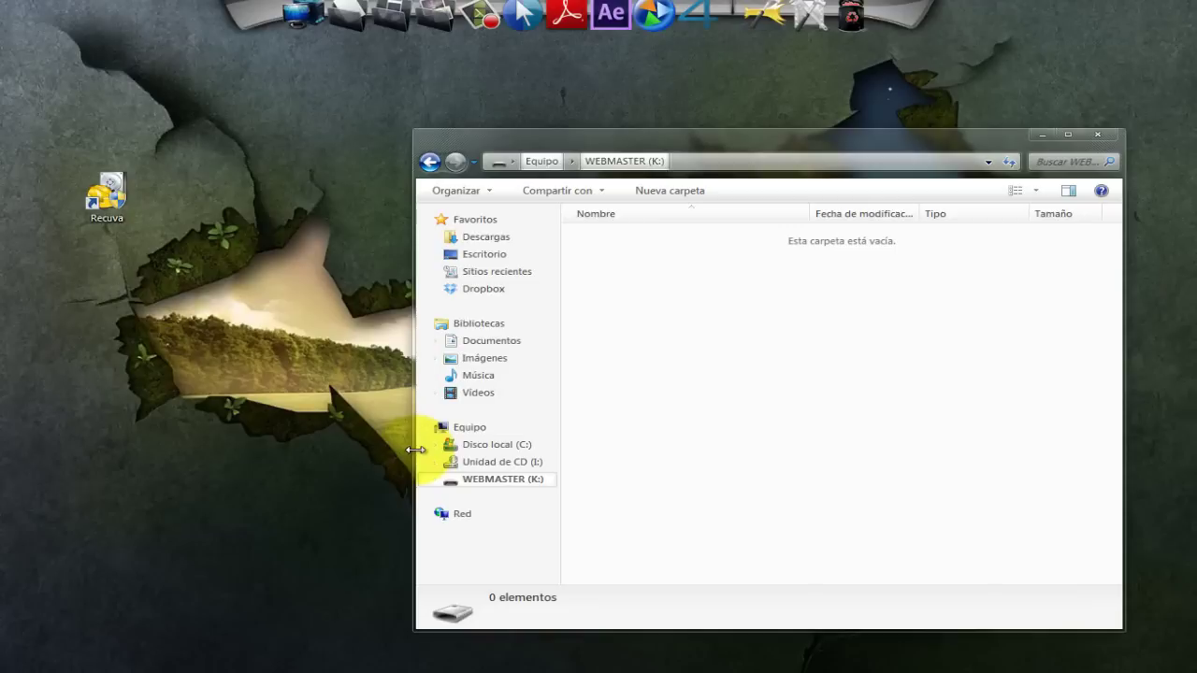
# Open Equipo in a second window and browse the first window to the WALLS DE JUEGOS folder inside WALLPAPERS
pyautogui.keyDown('ctrl'); pyautogui.click(458, 427); pyautogui.keyUp('ctrl')
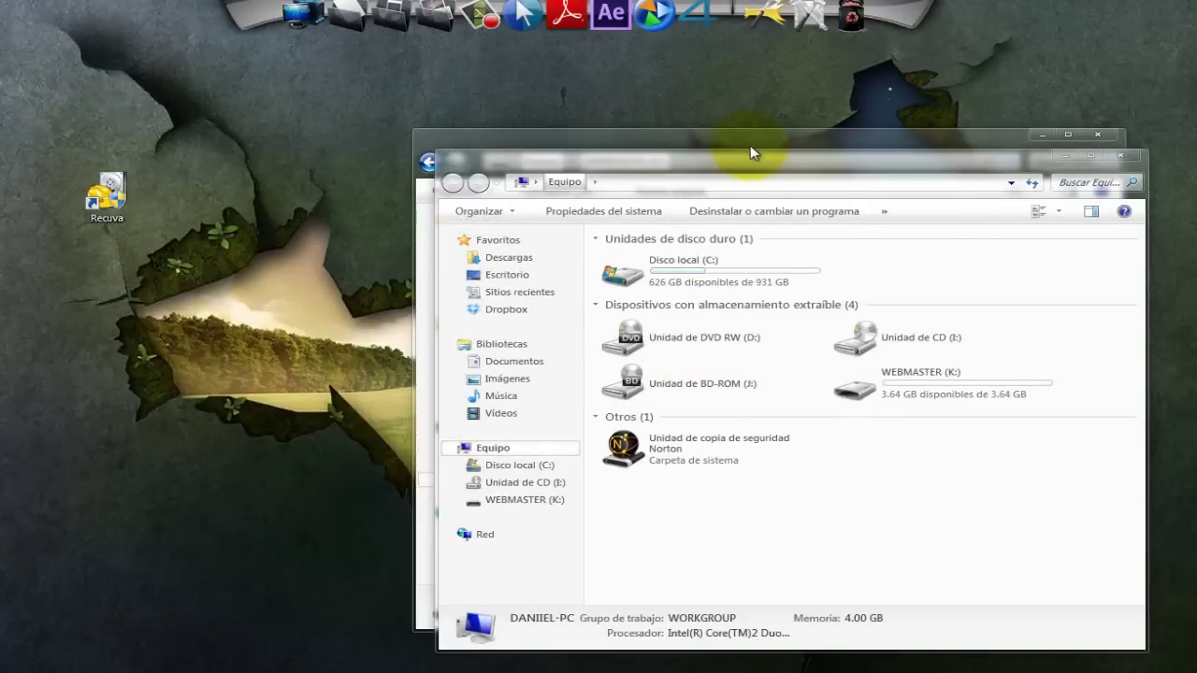
pyautogui.moveTo(753, 145); pyautogui.dragTo(227, 118)
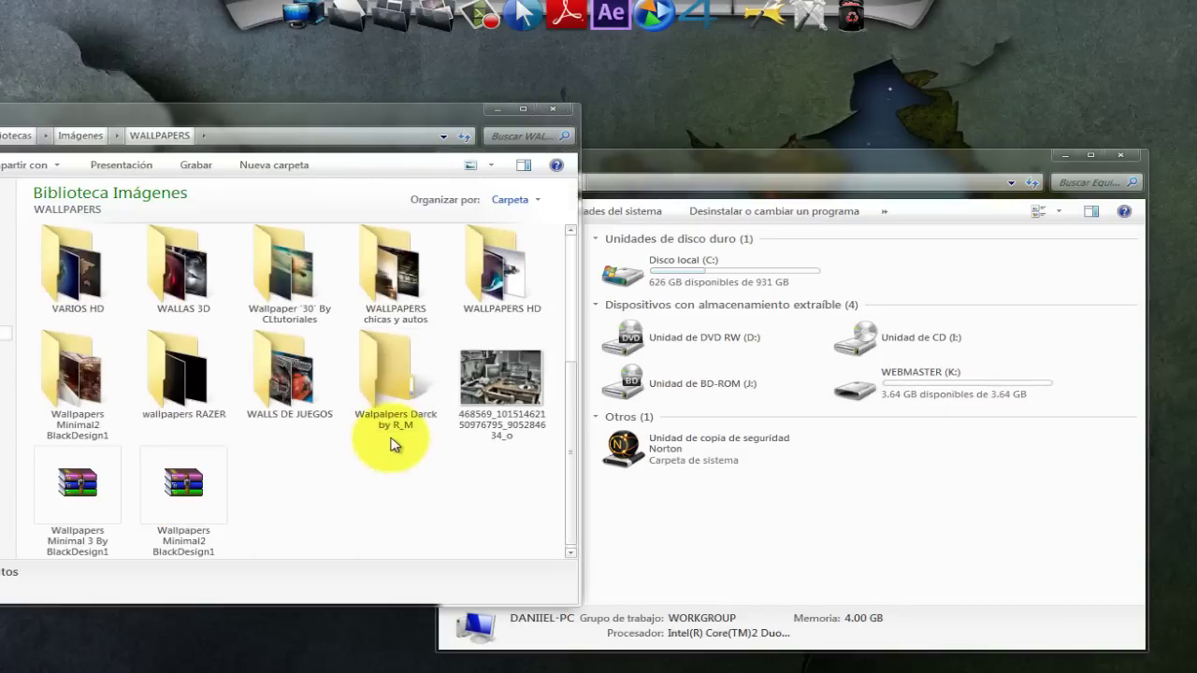
pyautogui.click(305, 396)
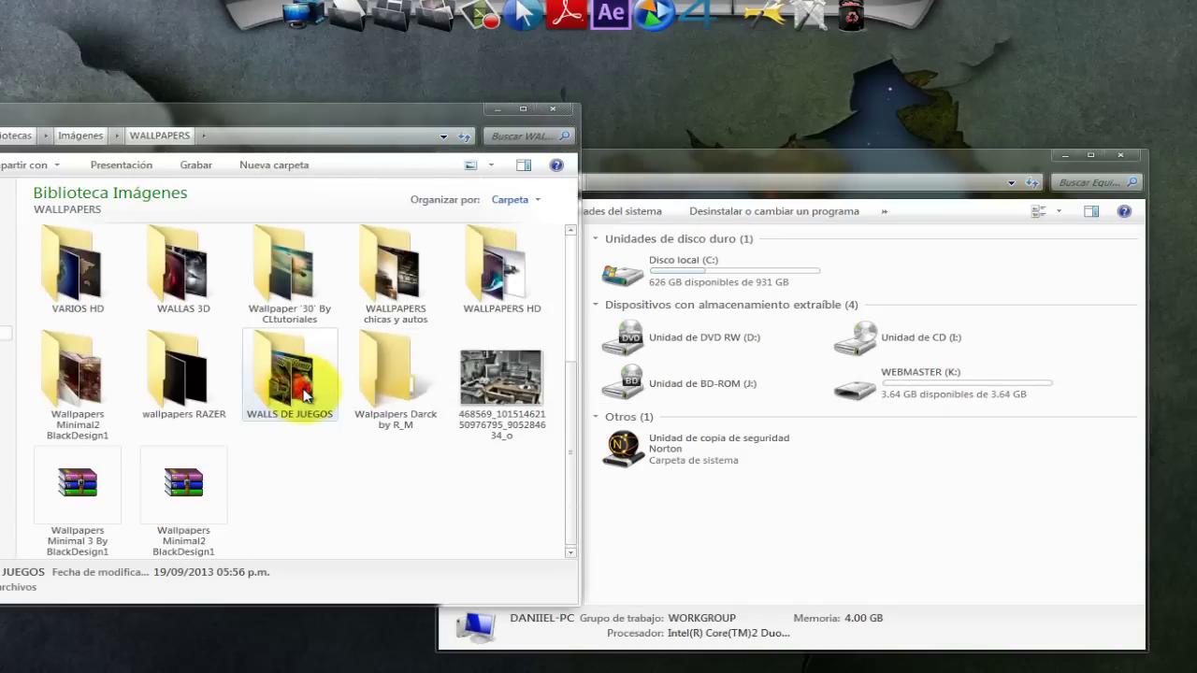
pyautogui.doubleClick(305, 397)
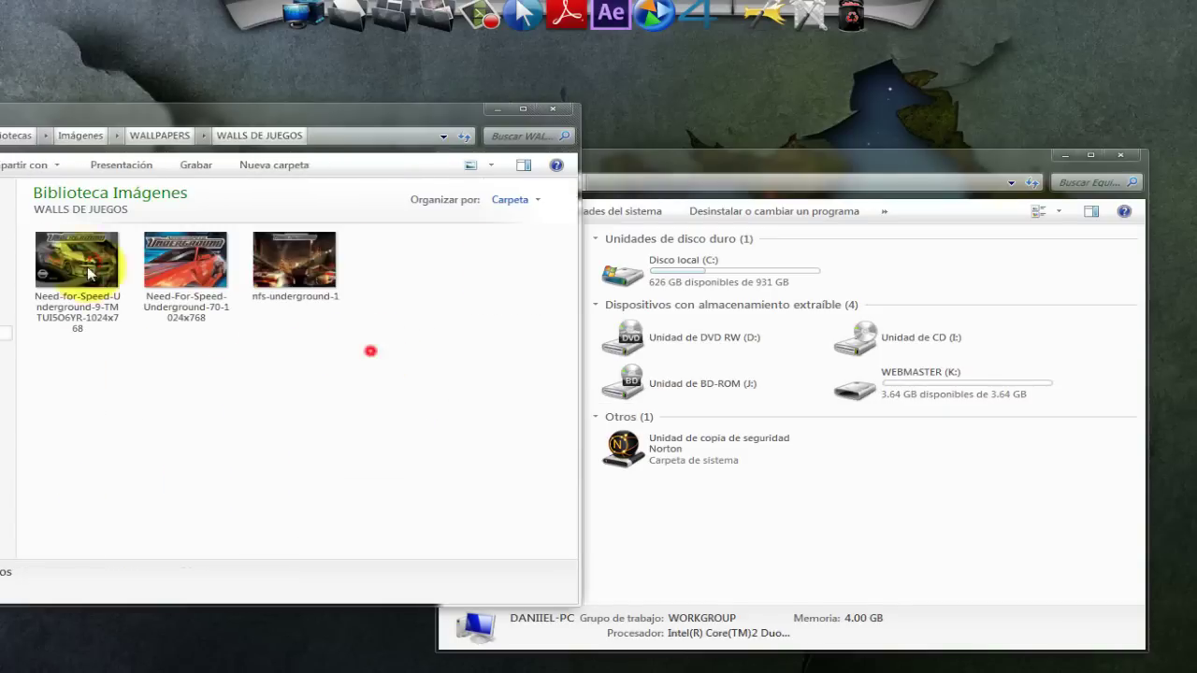
# Copy the three images from WALLS DE JUEGOS to the WEBMASTER (K:) drive and close the source window
pyautogui.moveTo(371, 347); pyautogui.dragTo(398, 370)
pyautogui.doubleClick(1001, 391)
pyautogui.moveTo(105, 285); pyautogui.dragTo(926, 370)
pyautogui.click(553, 109)
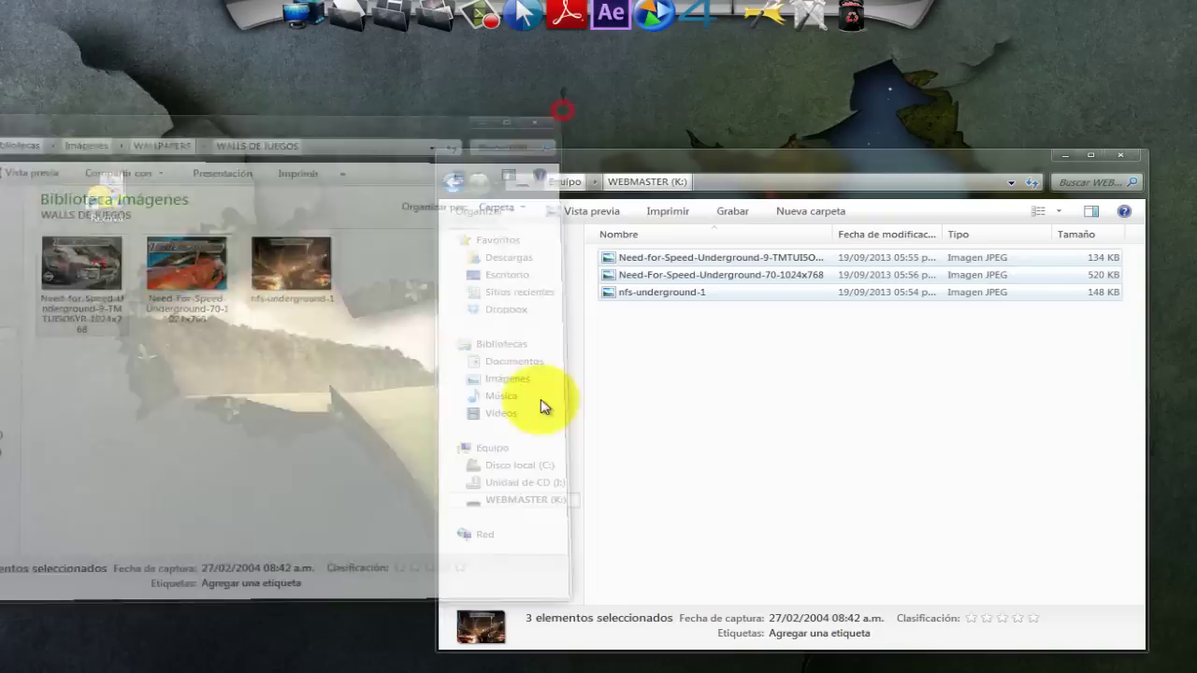
# Reopen WEBMASTER (K:) from Equipo, reposition its window and select the three copied images
pyautogui.click(684, 384)
pyautogui.click(510, 450)
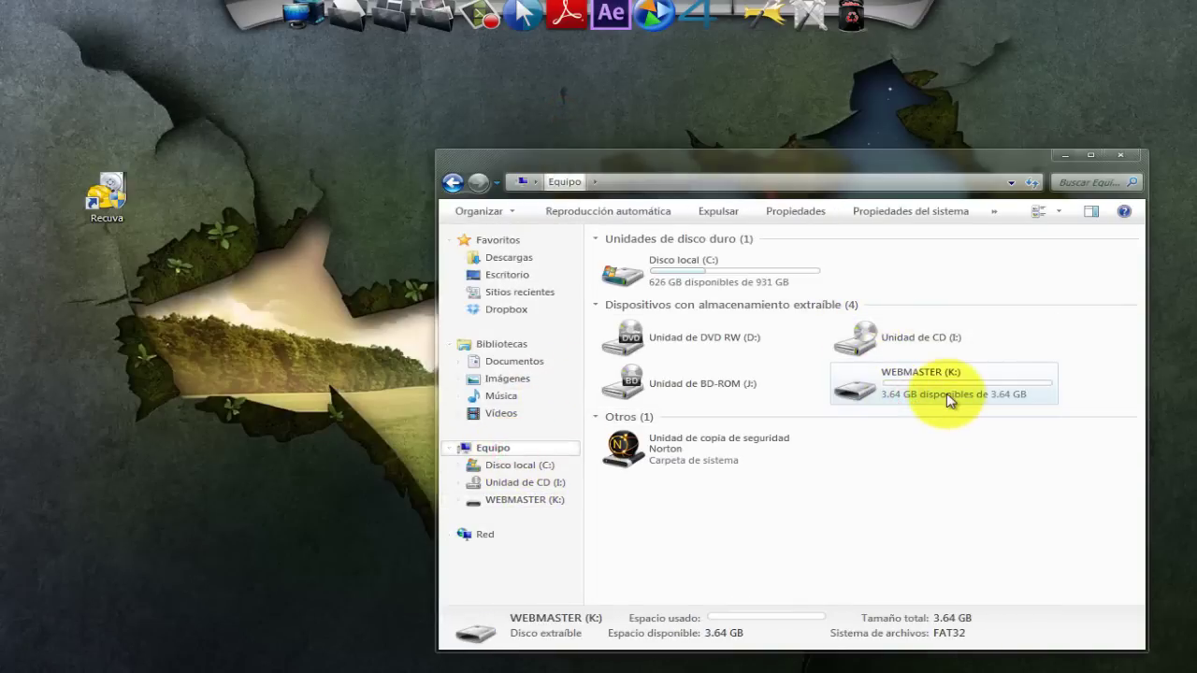
pyautogui.doubleClick(946, 395)
pyautogui.click(642, 302)
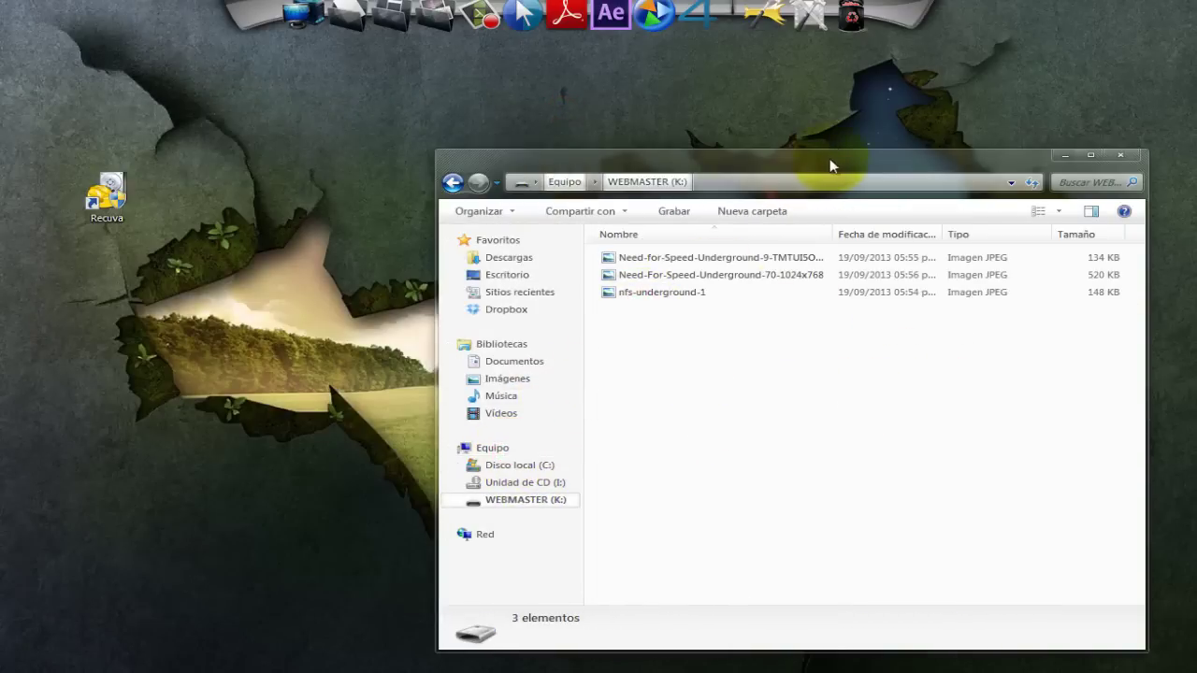
pyautogui.moveTo(830, 158); pyautogui.dragTo(703, 136)
pyautogui.moveTo(697, 327); pyautogui.dragTo(473, 290)
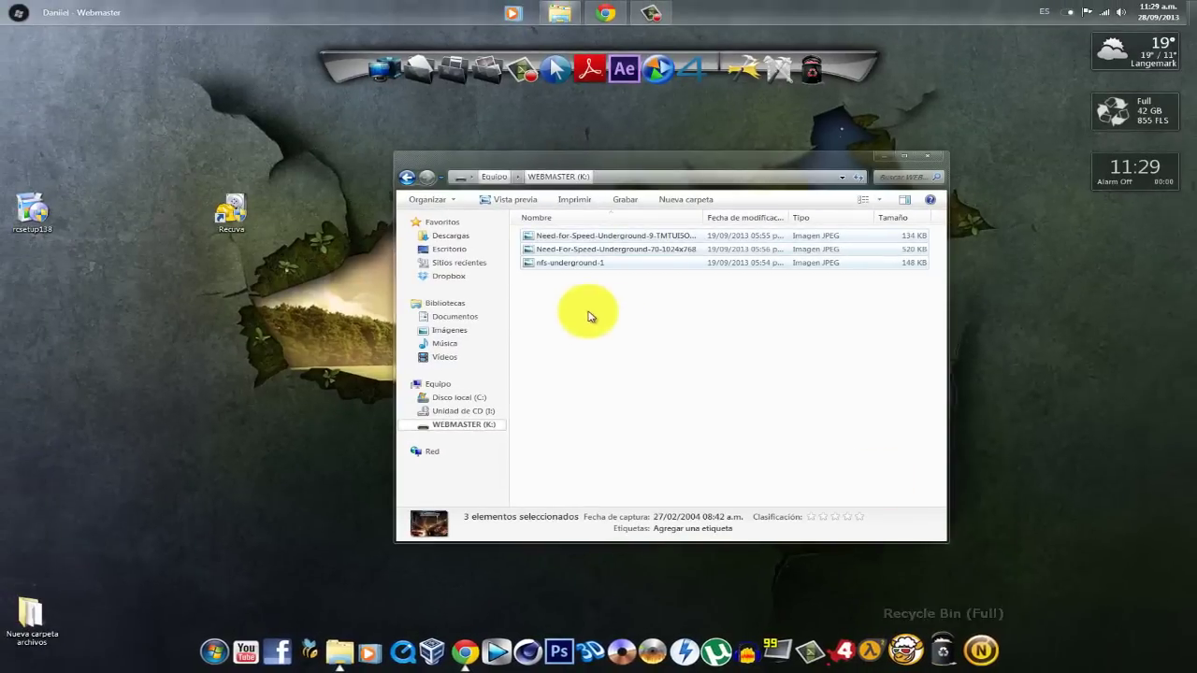
# Check the WEBMASTER (K:) drive again through Equipo, reselect its three images and move the window clear of the Recuva shortcut
pyautogui.moveTo(636, 150); pyautogui.dragTo(656, 142)
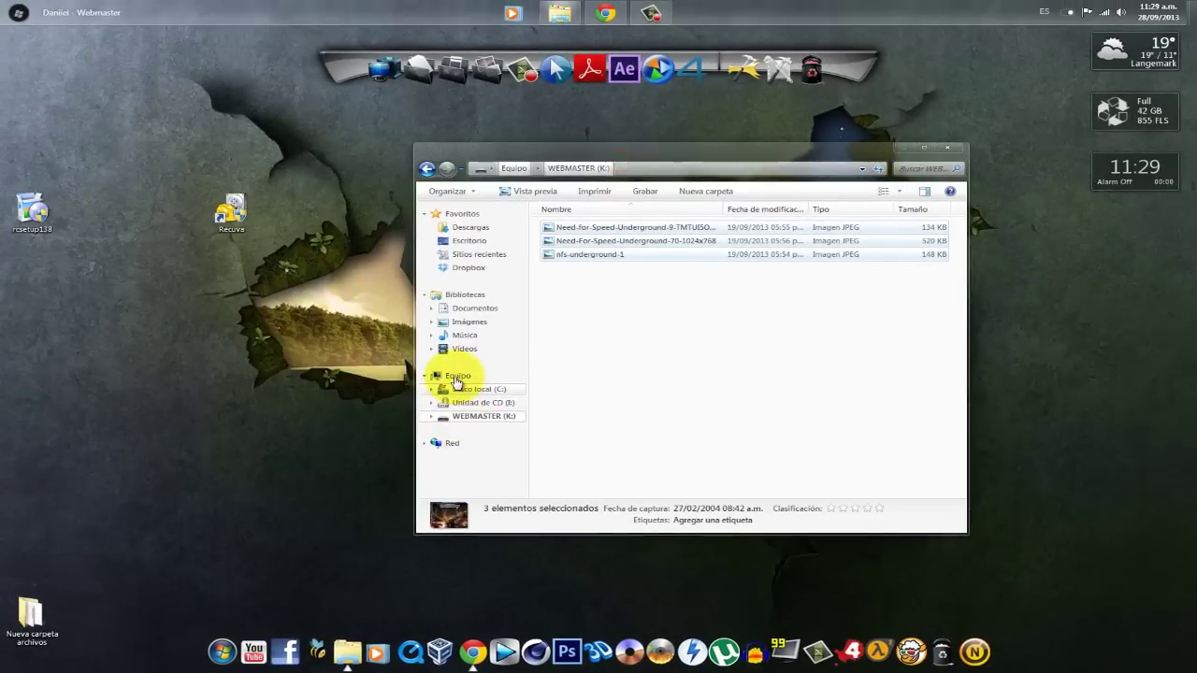
pyautogui.click(456, 375)
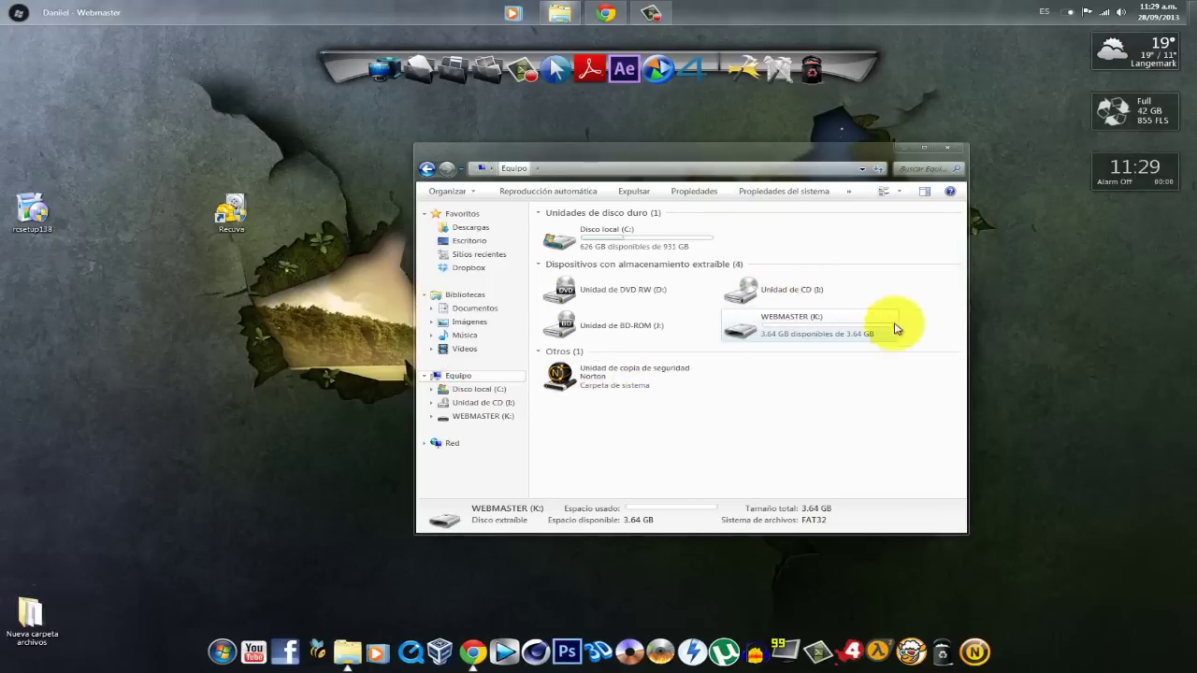
pyautogui.click(510, 418)
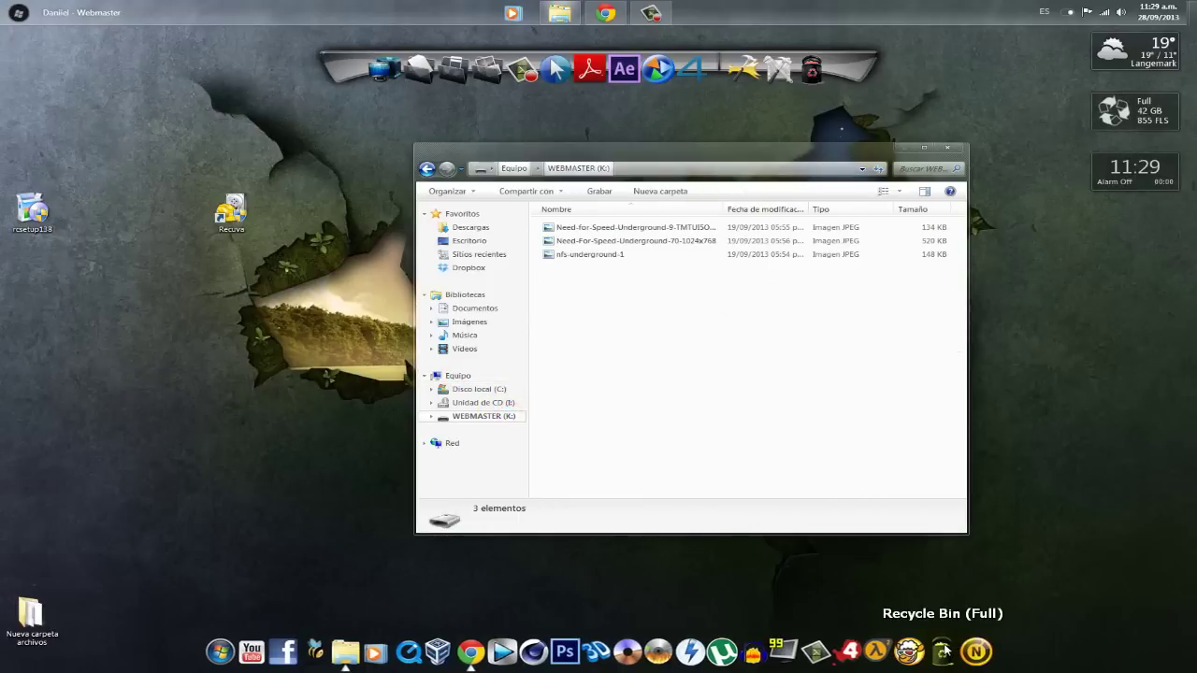
pyautogui.moveTo(650, 351); pyautogui.dragTo(552, 239)
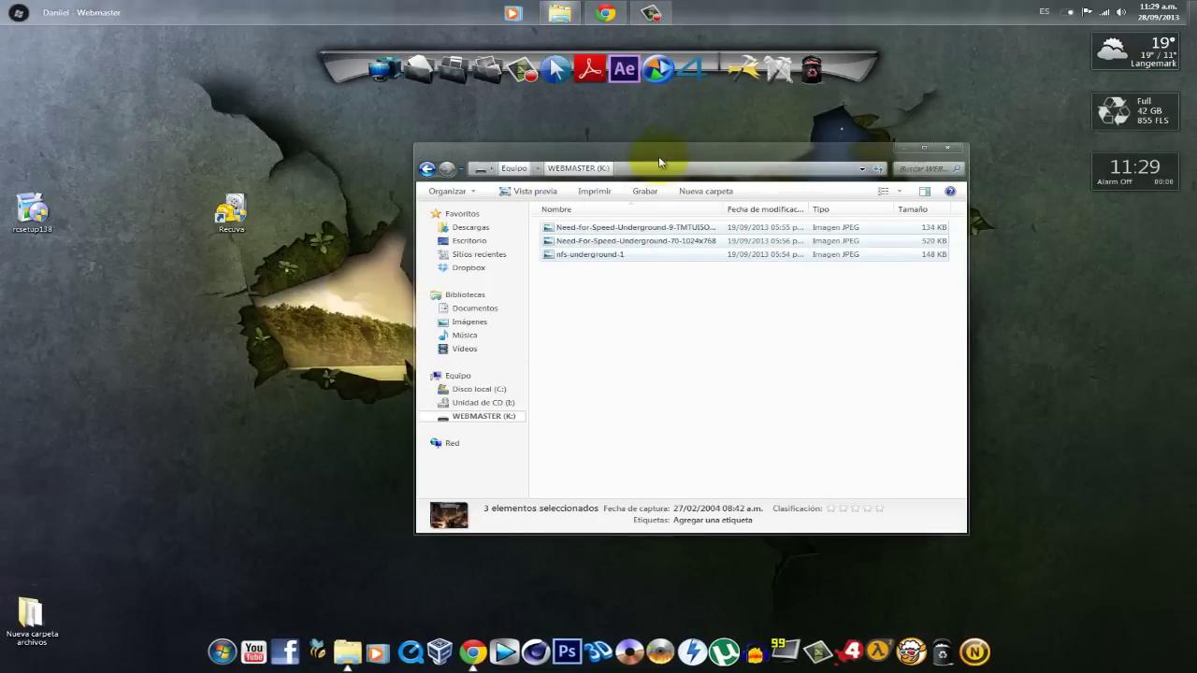
pyautogui.moveTo(690, 152); pyautogui.dragTo(687, 162)
pyautogui.moveTo(177, 185); pyautogui.dragTo(301, 267)
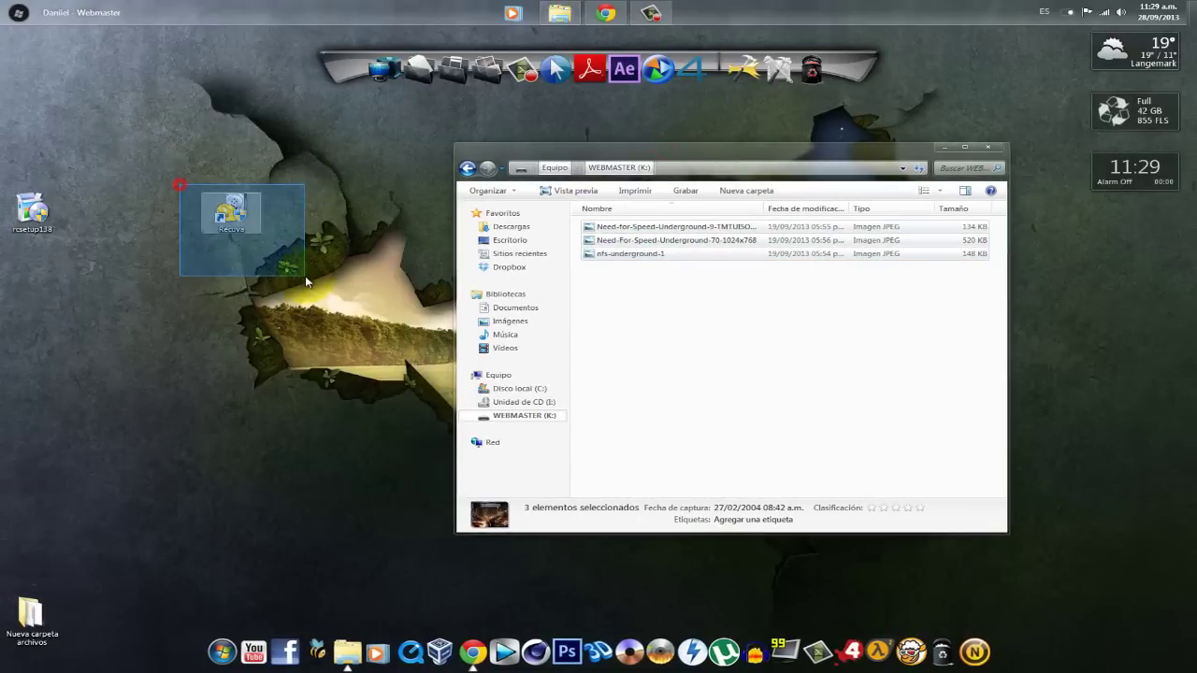
# Reselect the three images on WEBMASTER (K:) and reopen the drive from Equipo to check its contents
pyautogui.click(671, 302)
pyautogui.moveTo(665, 311); pyautogui.dragTo(585, 206)
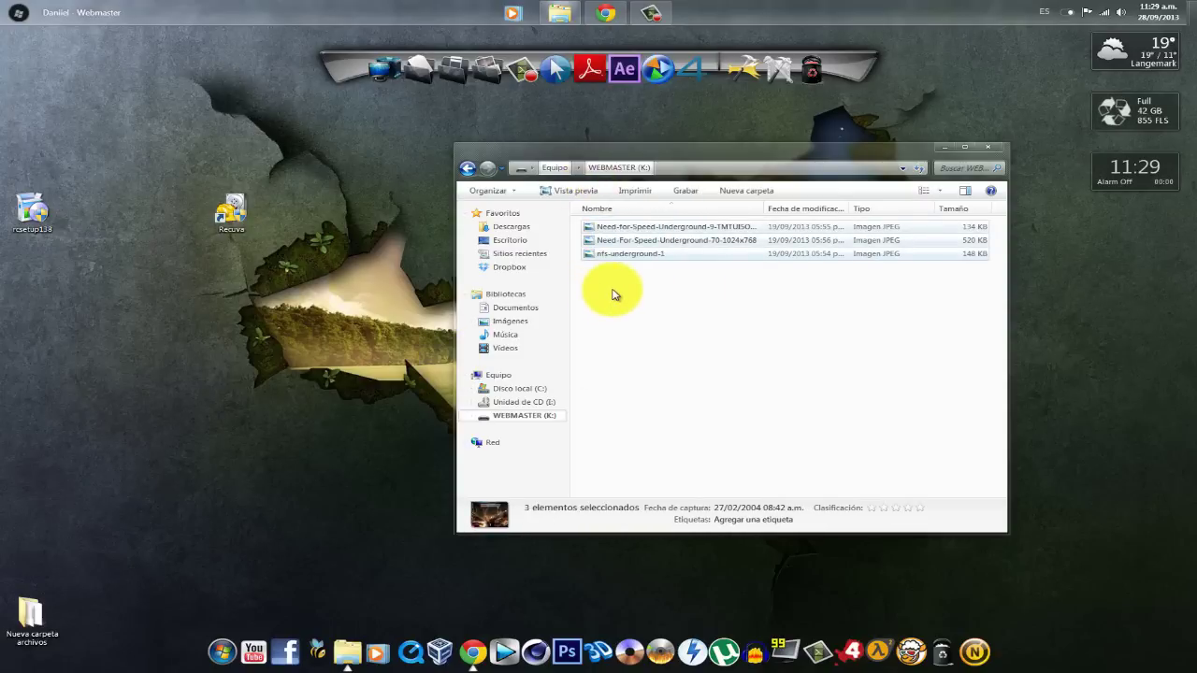
pyautogui.click(499, 375)
pyautogui.click(813, 330)
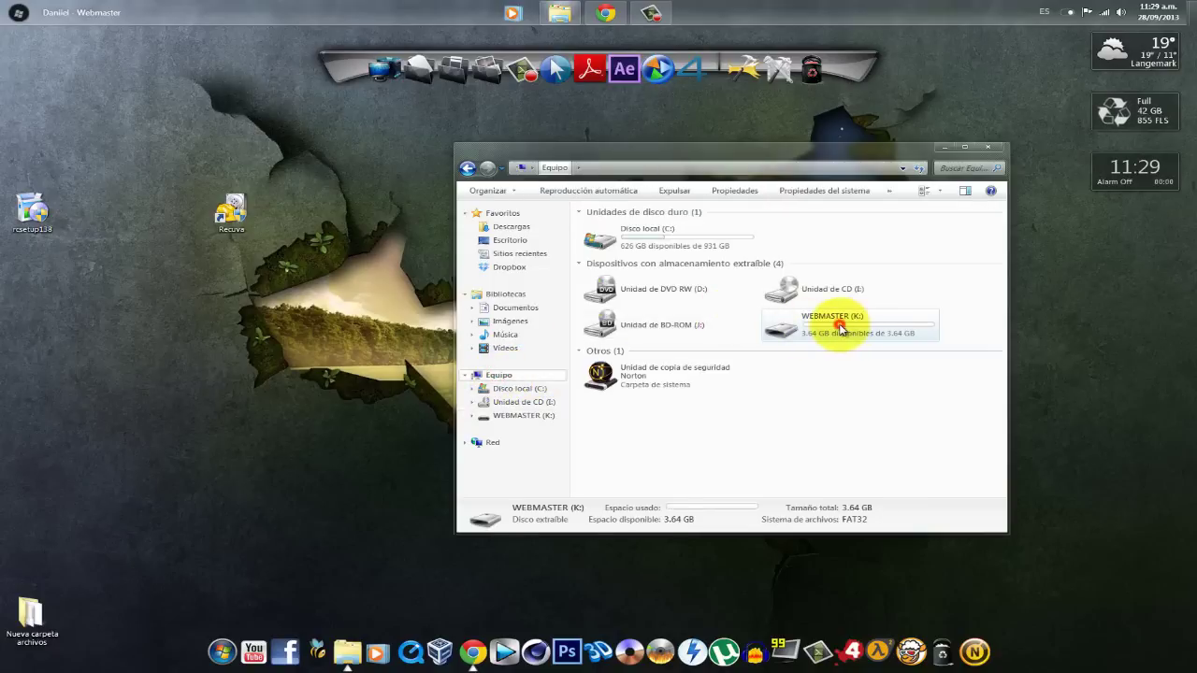
pyautogui.doubleClick(840, 327)
# Select all three Need for Speed images on WEBMASTER (K:) and delete them
pyautogui.moveTo(713, 310); pyautogui.dragTo(593, 223)
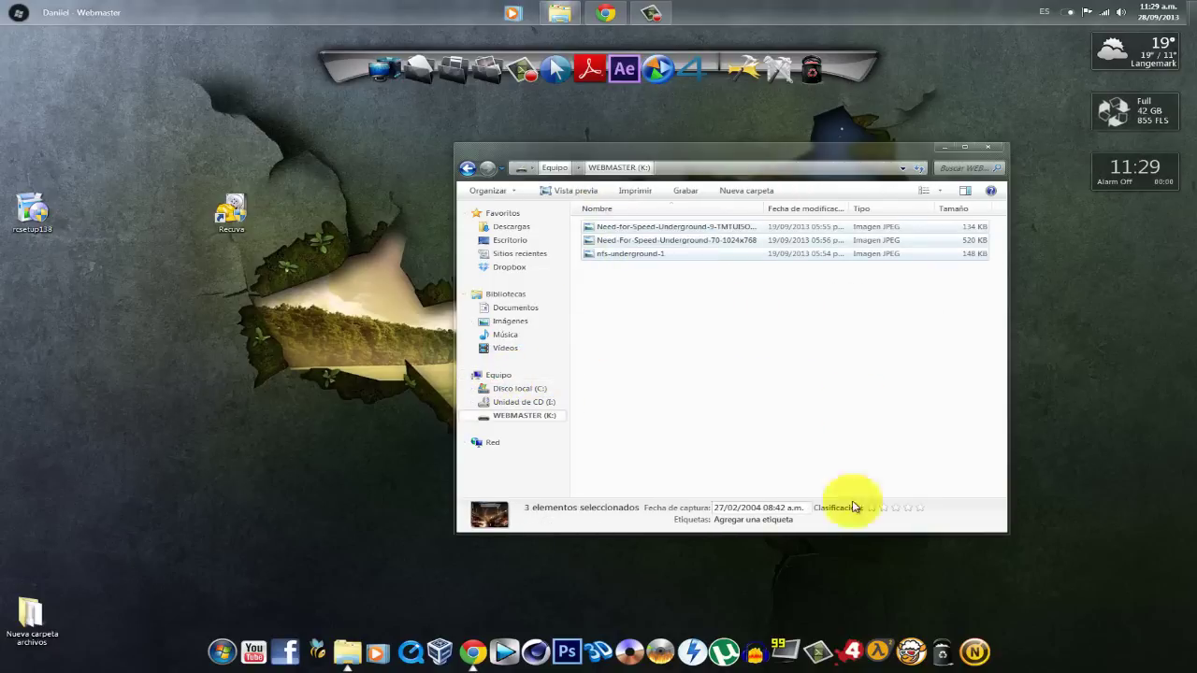
pyautogui.rightClick(754, 241)
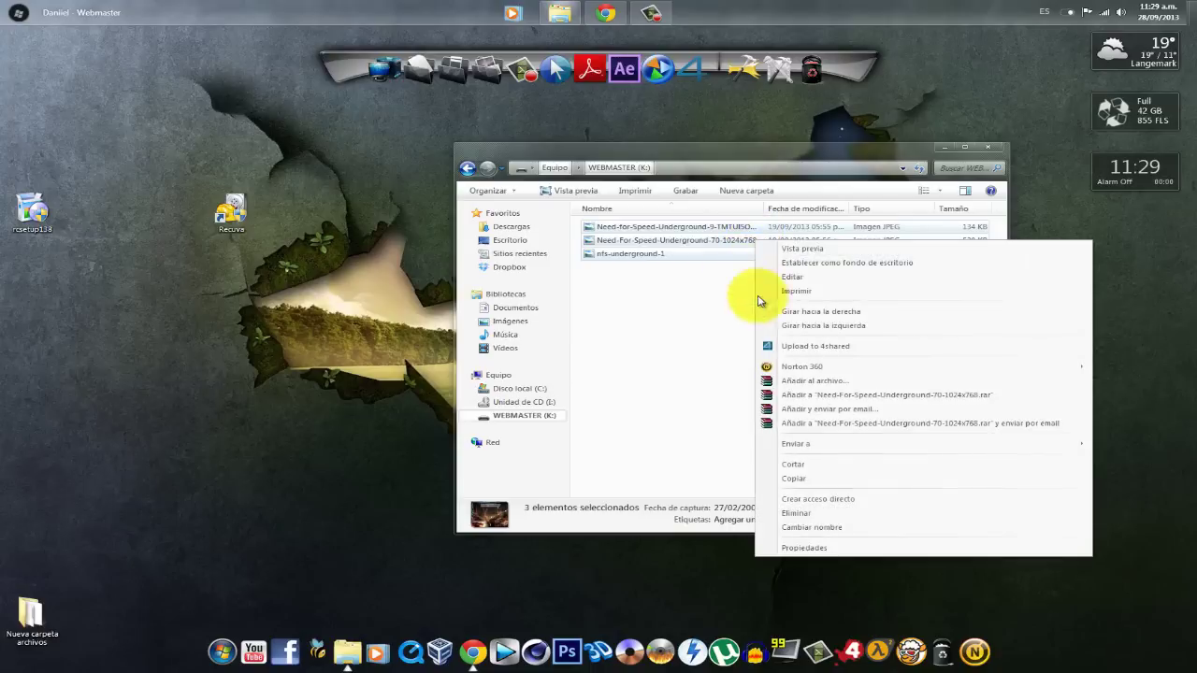
pyautogui.click(804, 512)
pyautogui.click(661, 366)
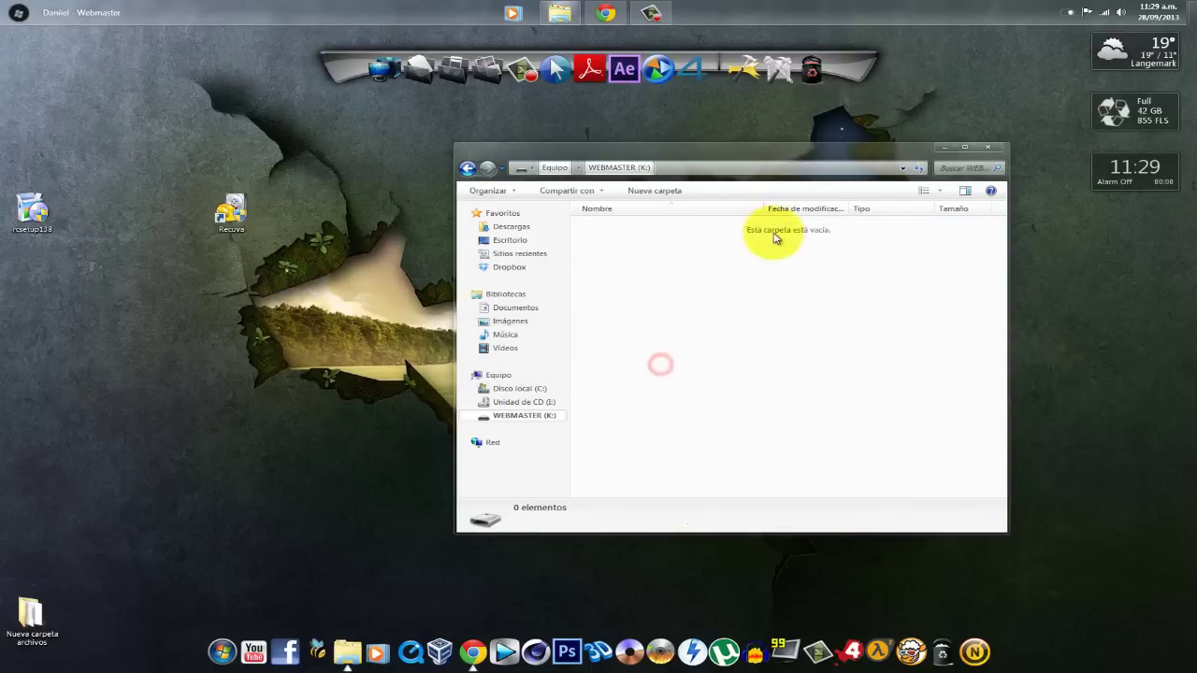
# Examine the contents and free space of WEBMASTER (K:) through Equipo, moving the window further from the Recuva shortcut
pyautogui.click(481, 376)
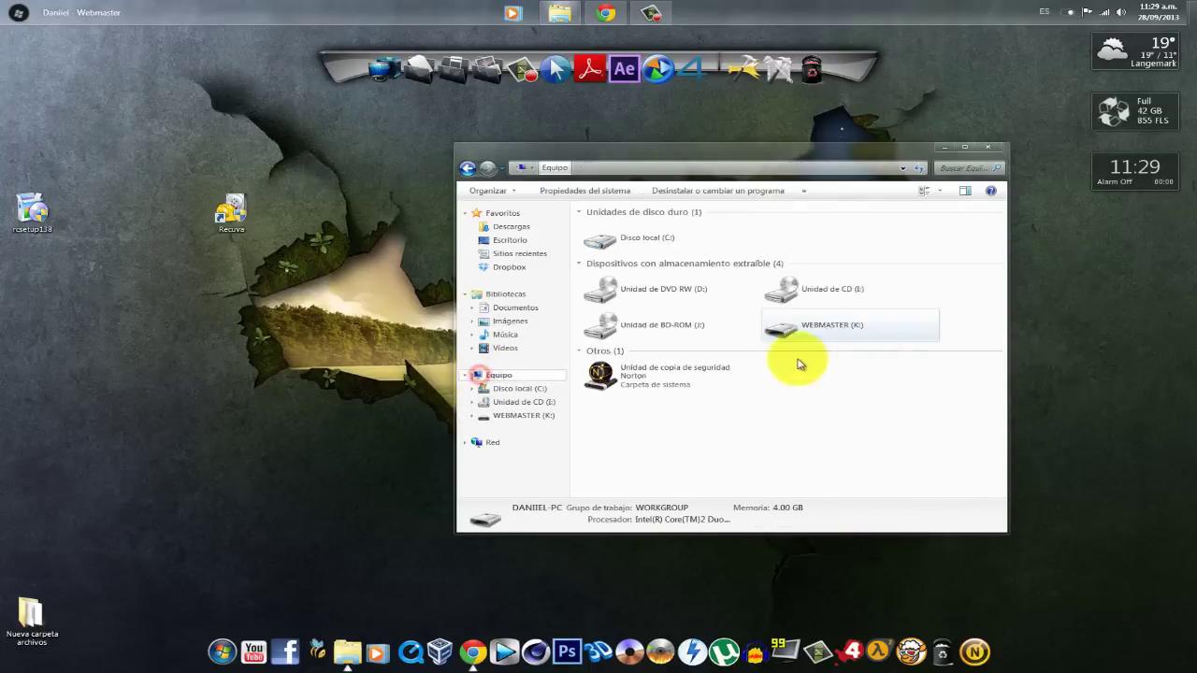
pyautogui.doubleClick(847, 329)
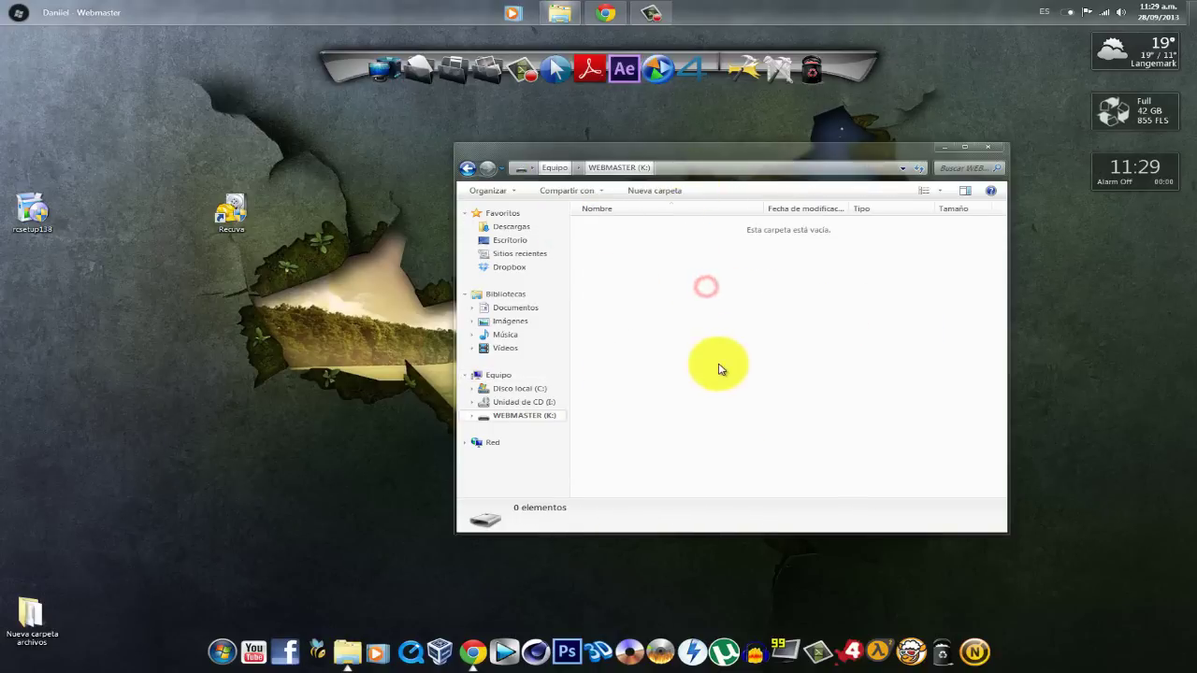
pyautogui.moveTo(798, 159); pyautogui.dragTo(849, 134)
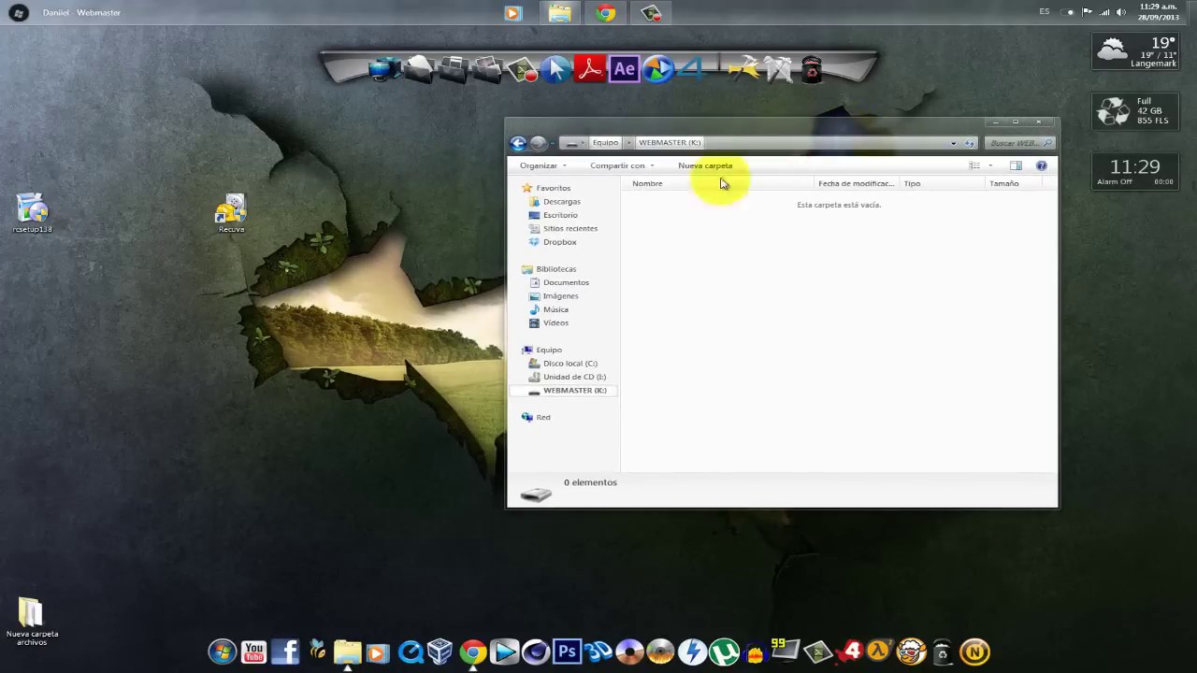
pyautogui.moveTo(157, 166); pyautogui.dragTo(288, 291)
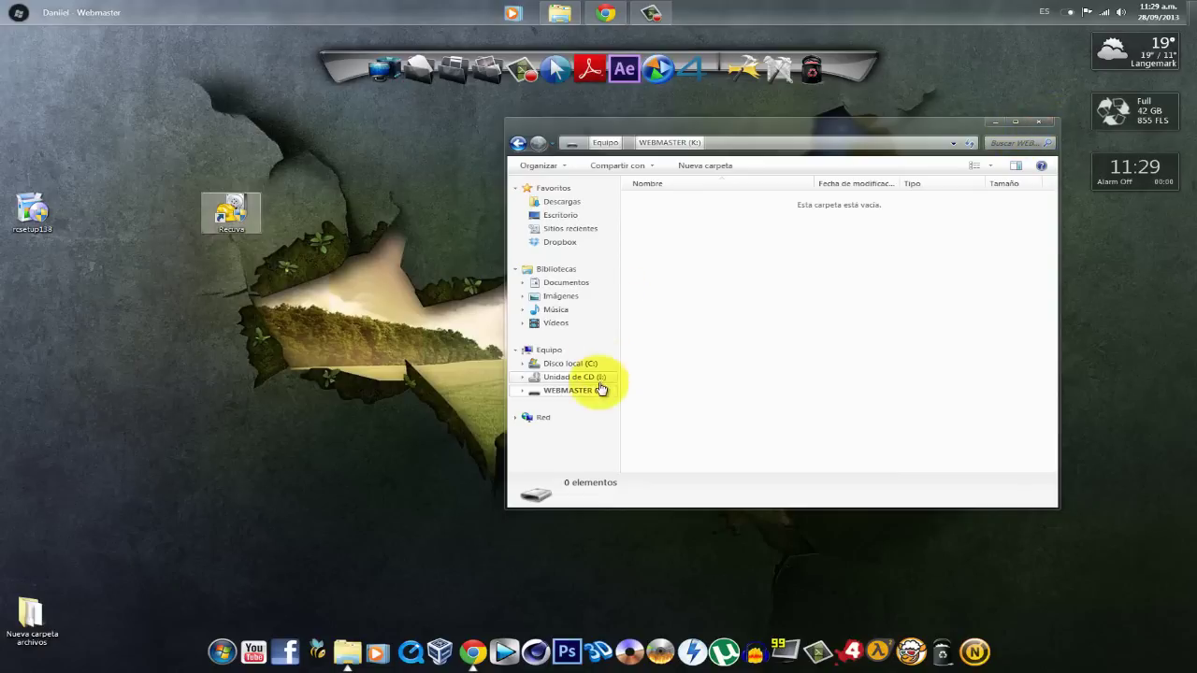
pyautogui.click(549, 350)
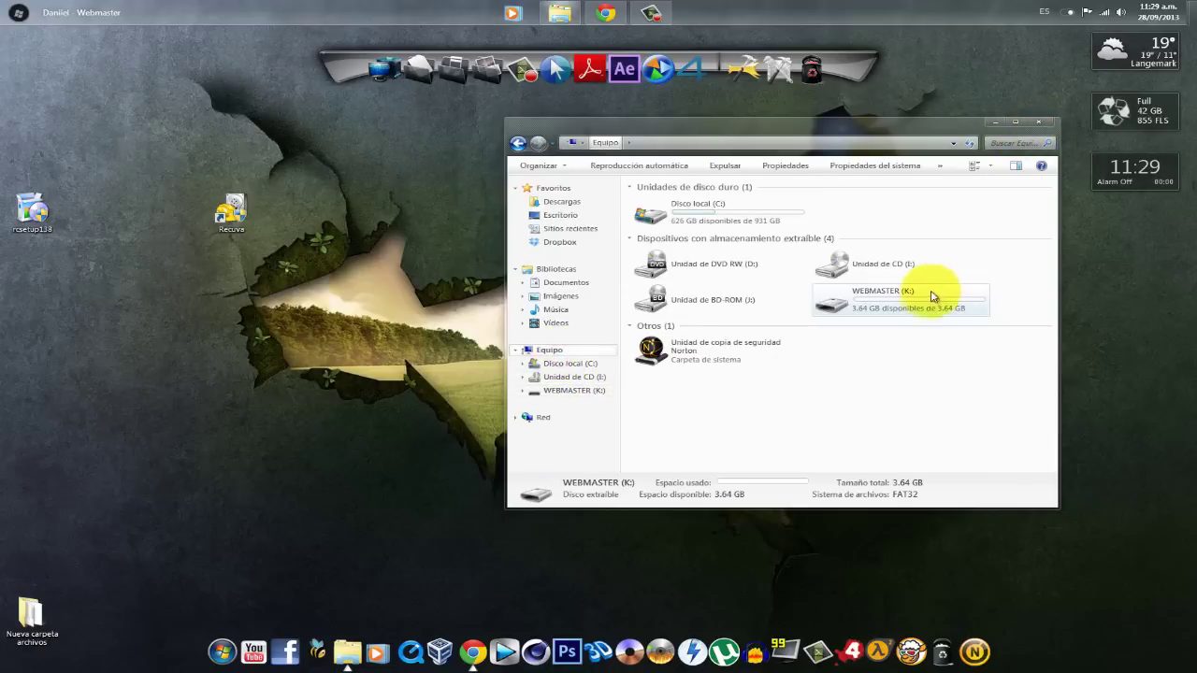
pyautogui.moveTo(910, 296)
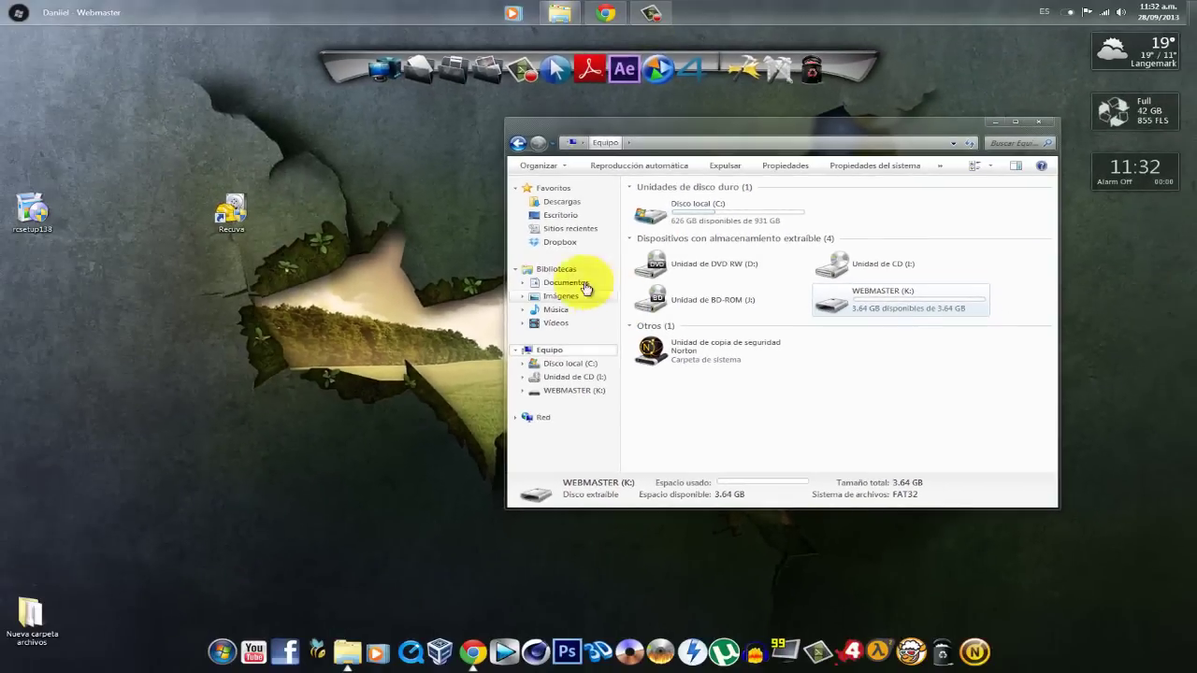
# Launch Recuva from the desktop, close the Equipo window and move the wizard to the middle of the desktop
pyautogui.doubleClick(230, 220)
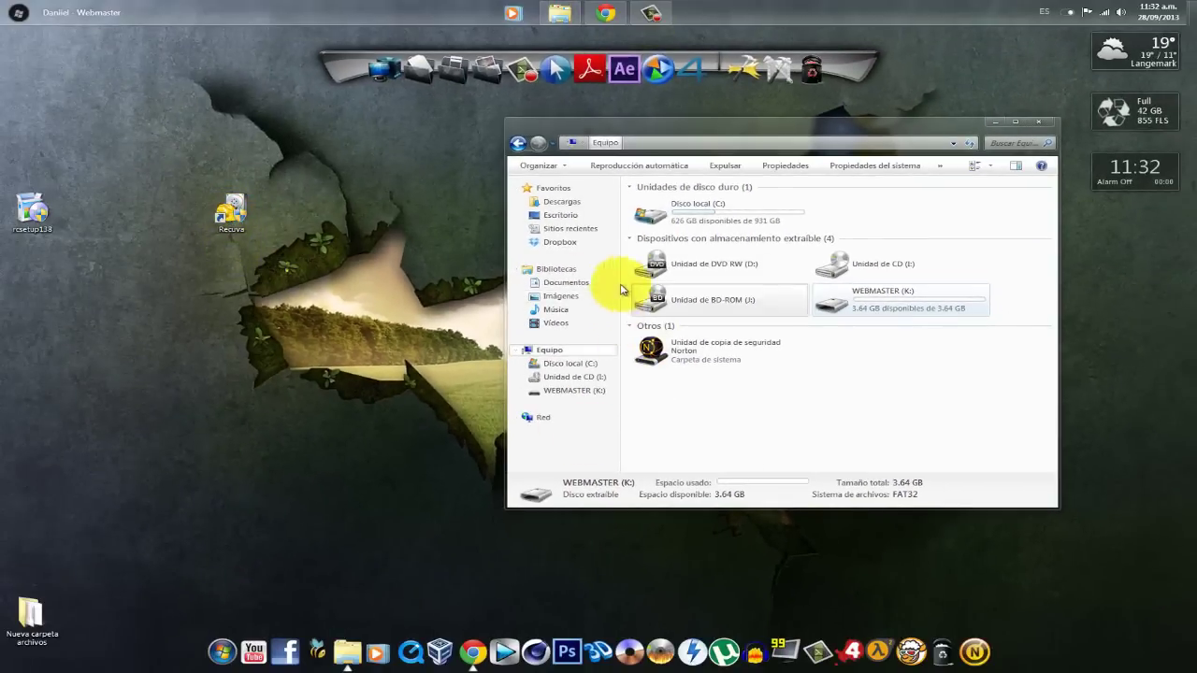
pyautogui.moveTo(619, 220); pyautogui.dragTo(329, 144)
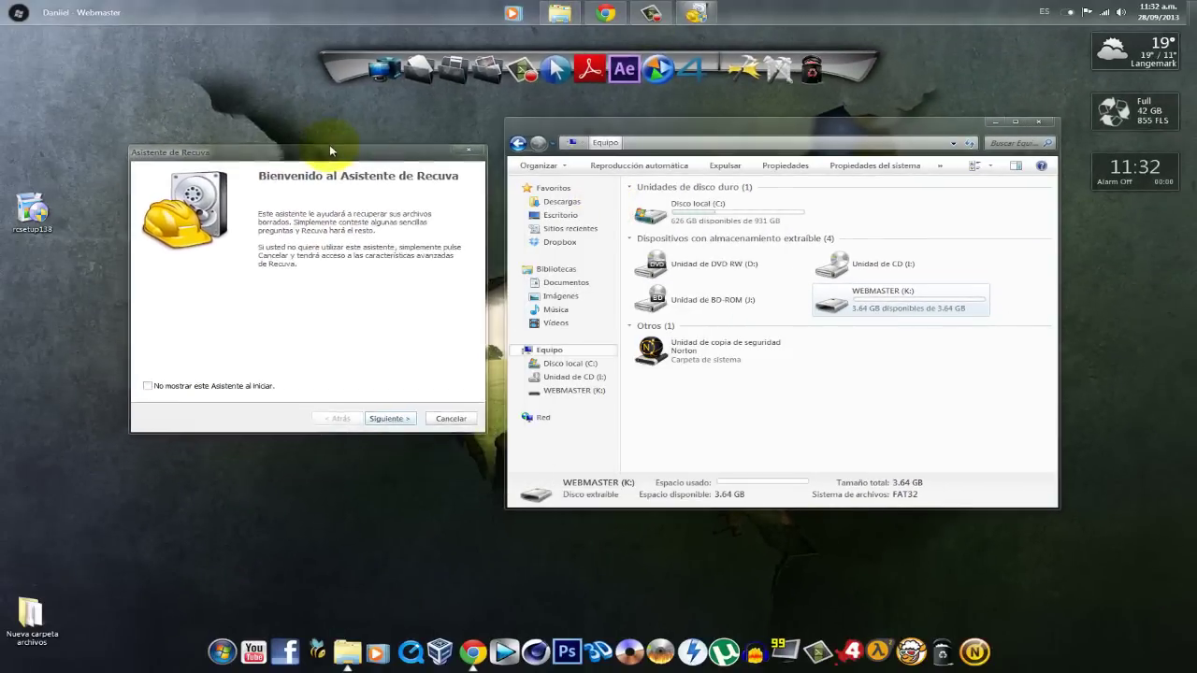
pyautogui.click(1039, 123)
pyautogui.moveTo(428, 142); pyautogui.dragTo(676, 178)
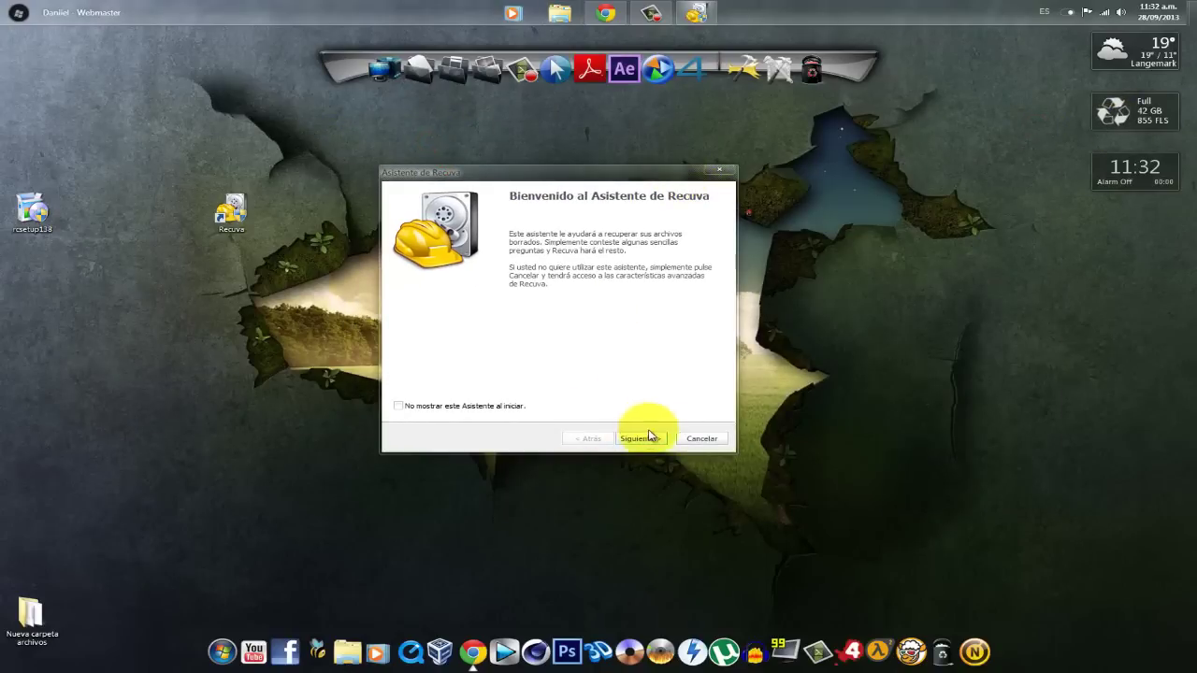
# Complete the Recuva wizard with file type Imágenes and the specific location K:\ and start the scan without deep scanning
pyautogui.click(658, 439)
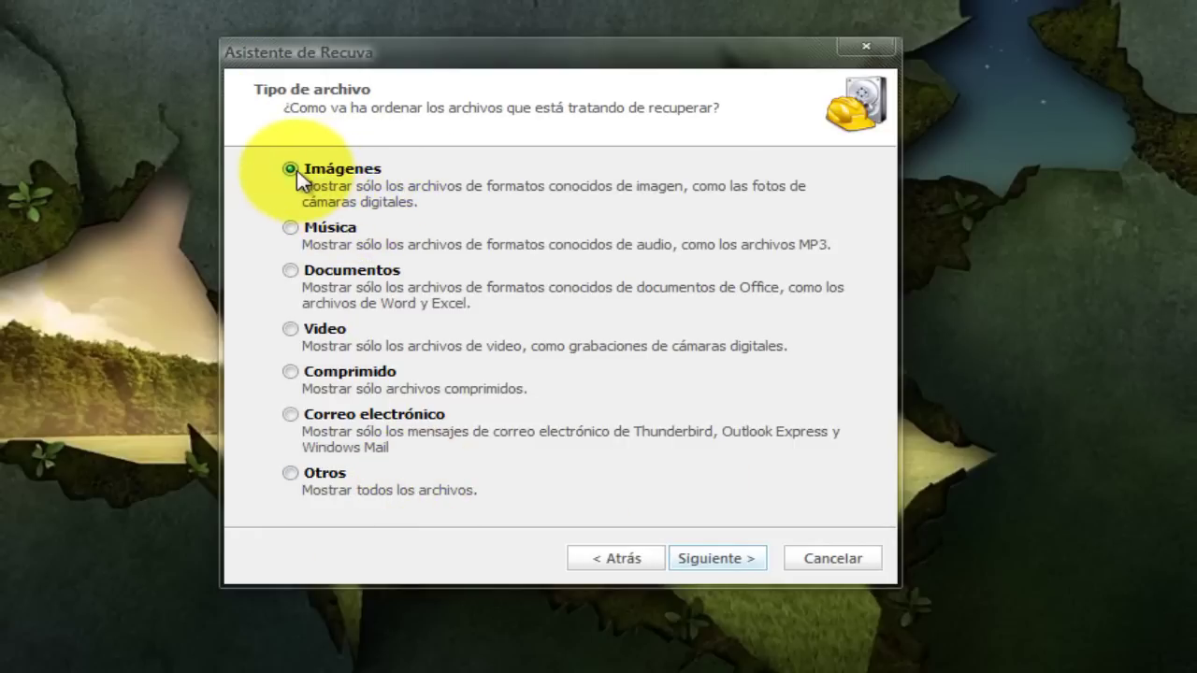
pyautogui.click(743, 558)
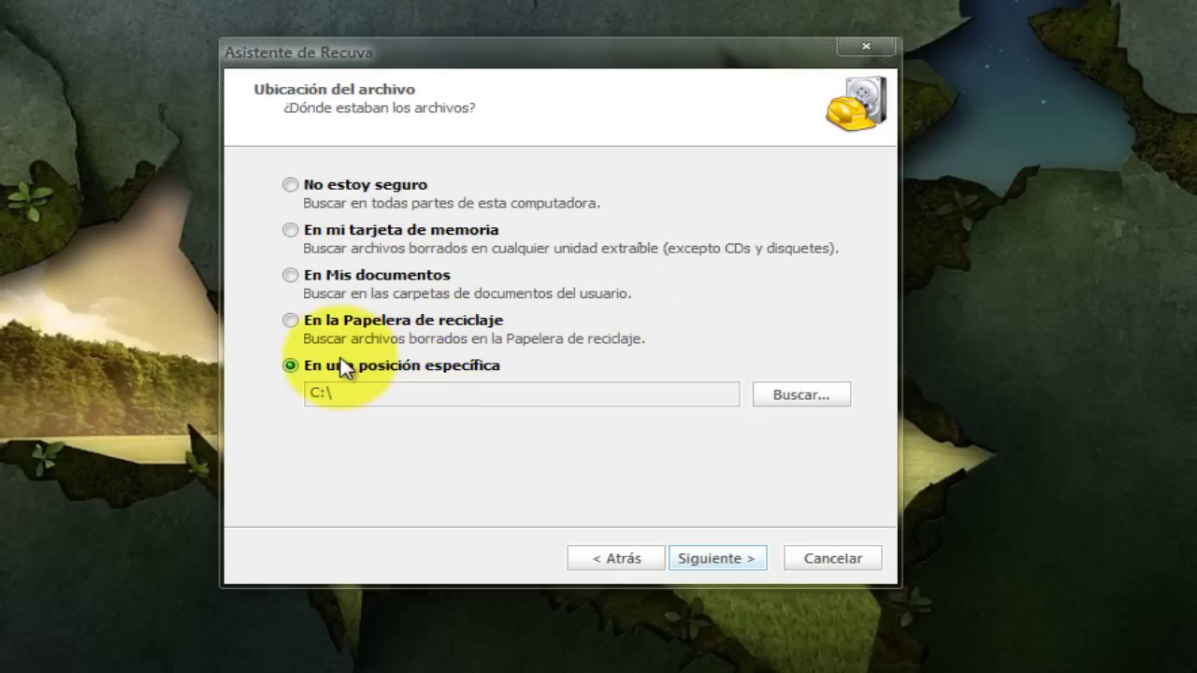
pyautogui.click(793, 400)
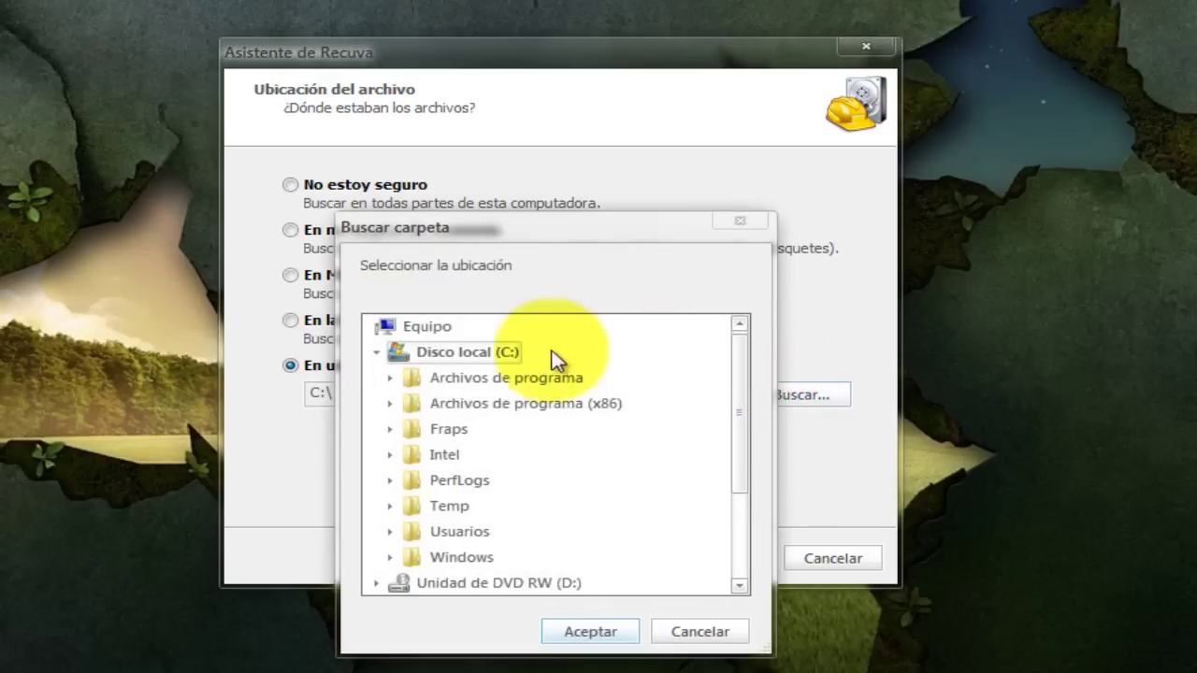
pyautogui.moveTo(744, 421); pyautogui.dragTo(727, 534)
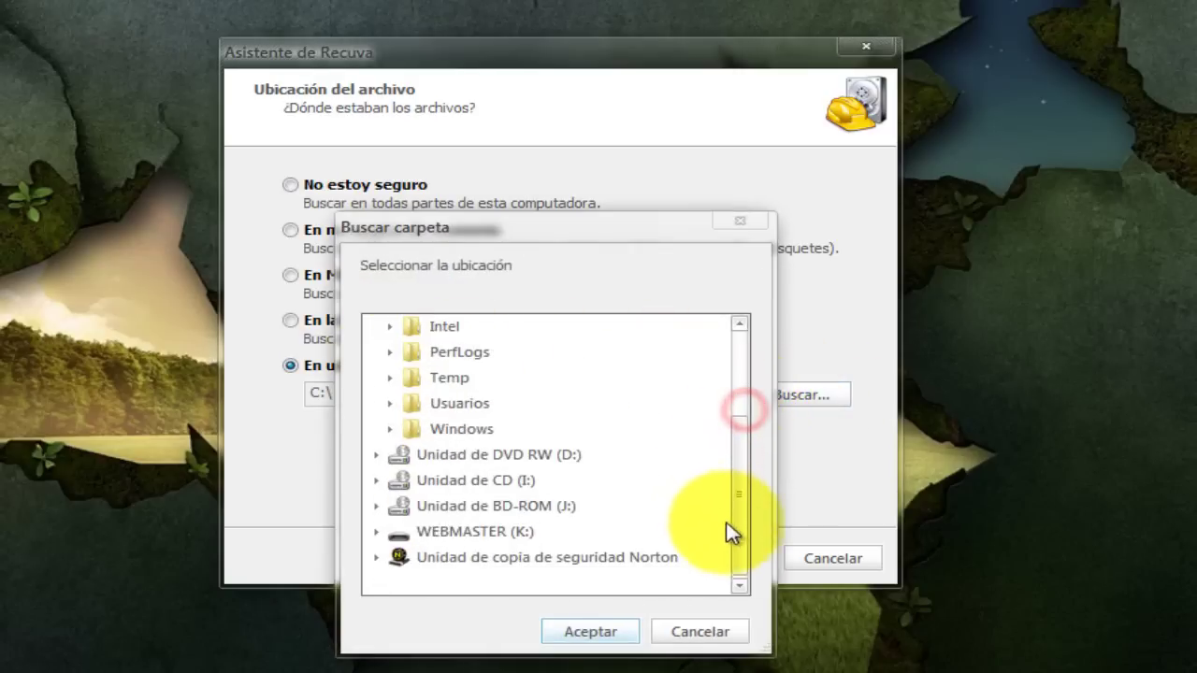
pyautogui.click(490, 534)
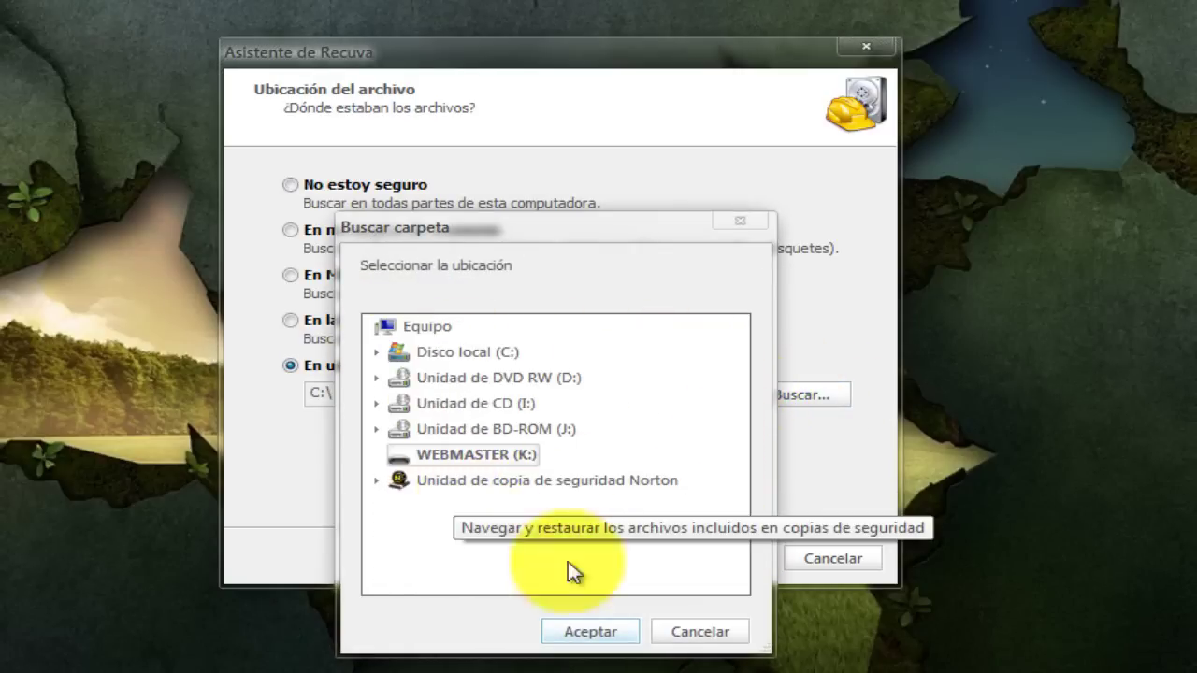
pyautogui.click(589, 633)
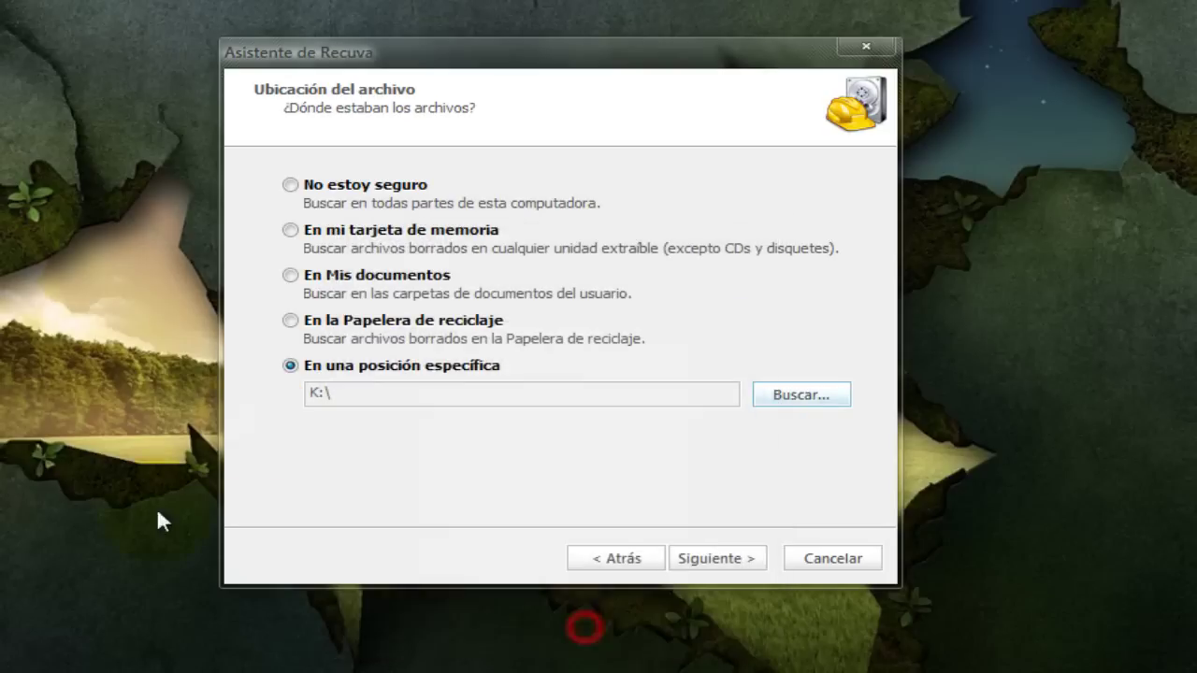
pyautogui.click(737, 559)
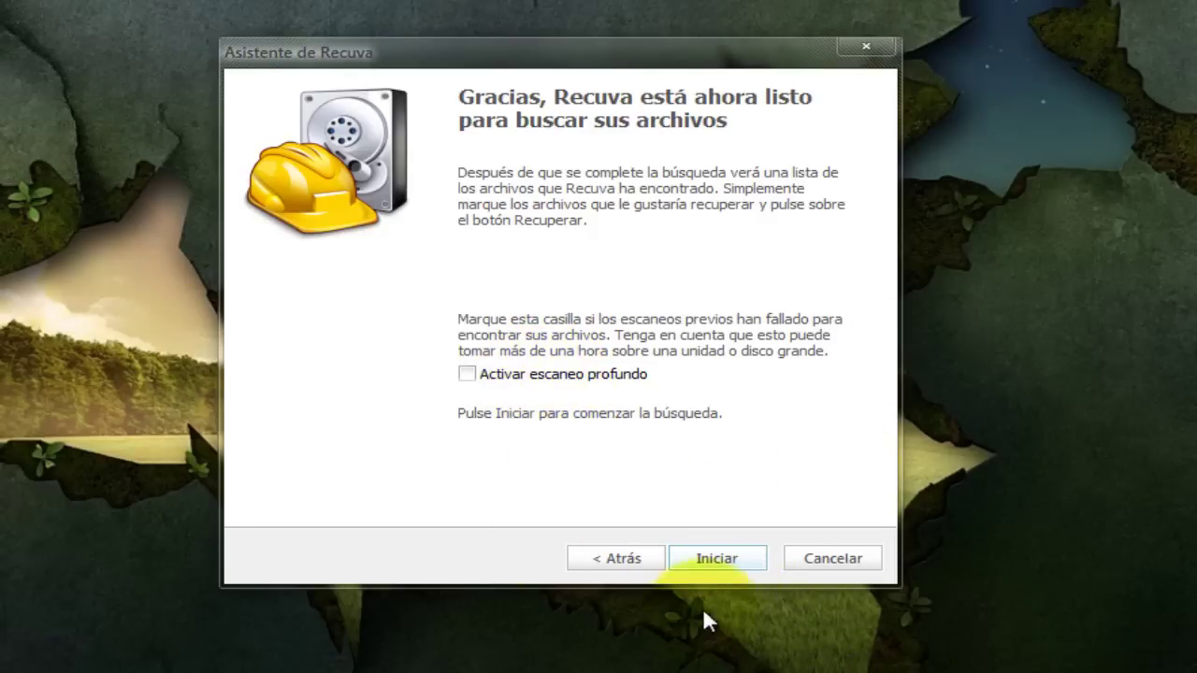
pyautogui.click(716, 559)
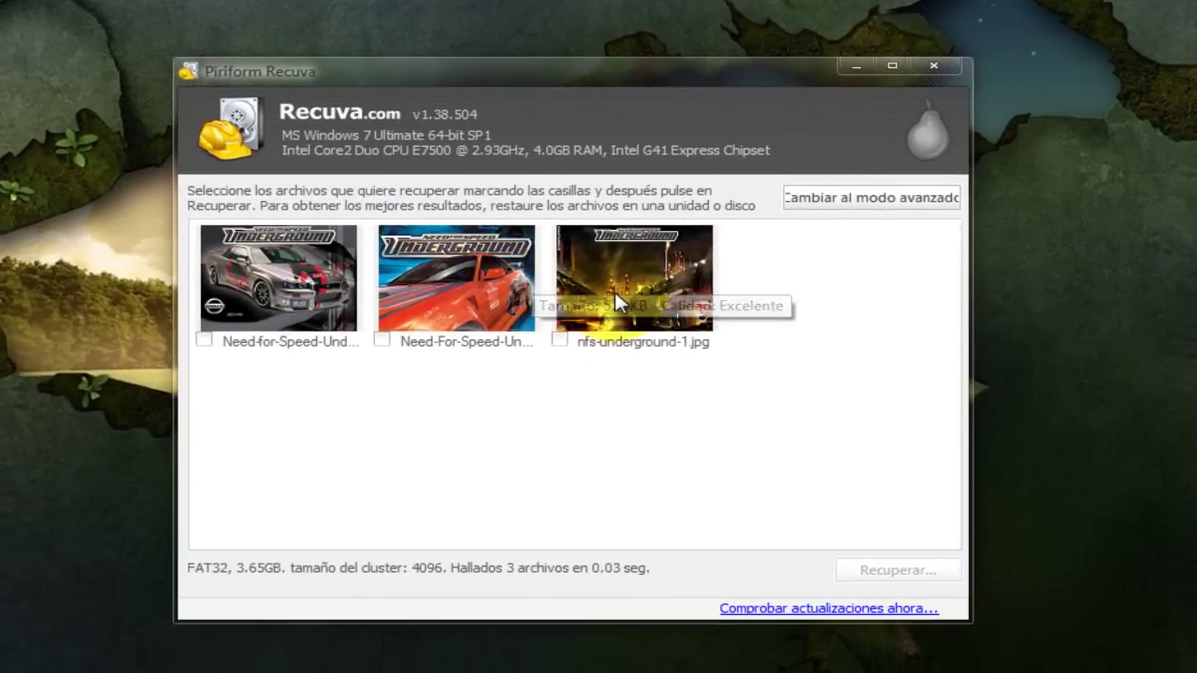
# Mark all three found images, including nfs-underground-1.jpg, for recovery
pyautogui.click(558, 341)
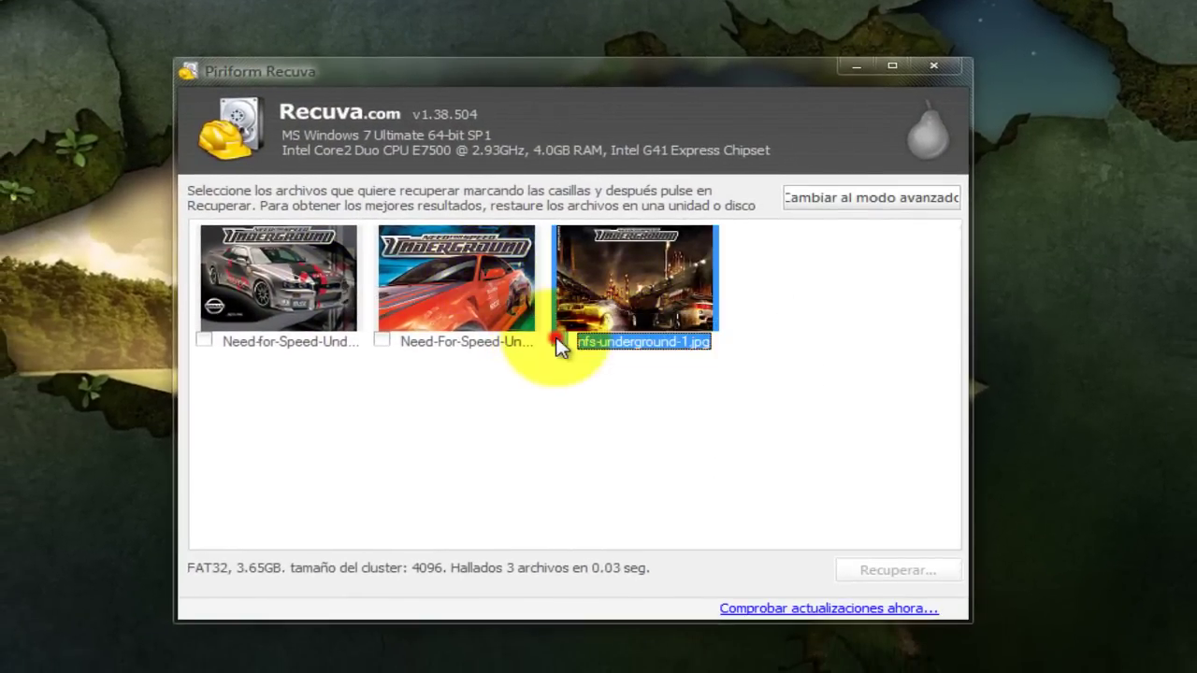
pyautogui.click(382, 341)
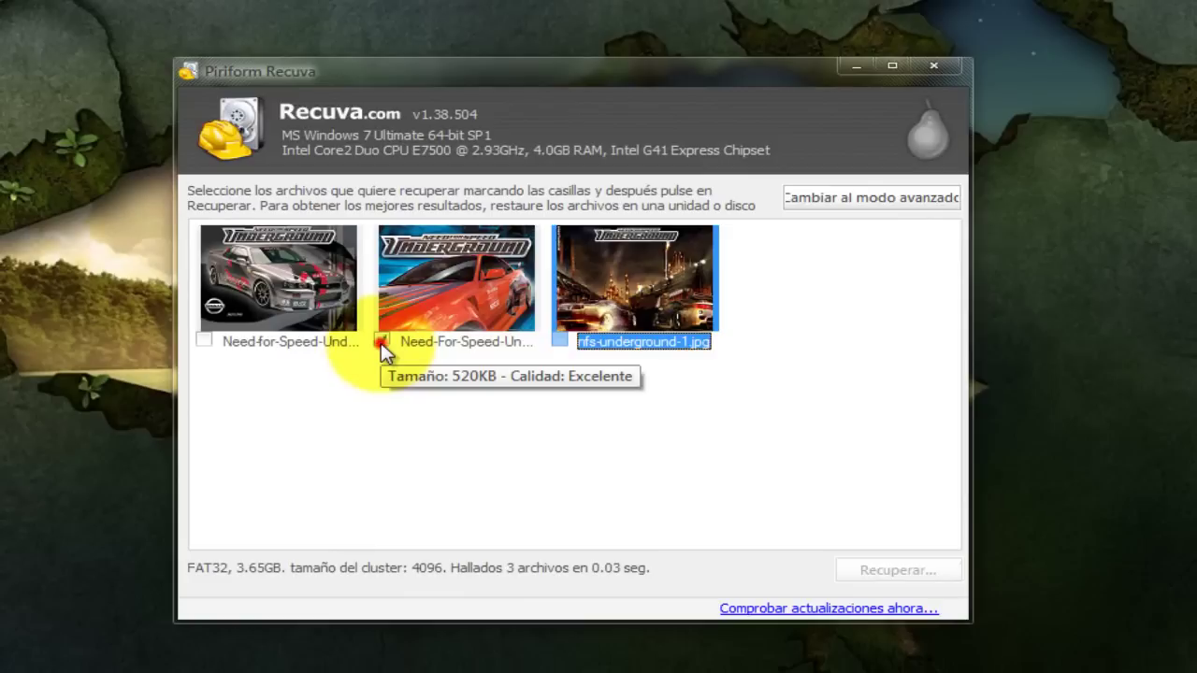
pyautogui.click(202, 340)
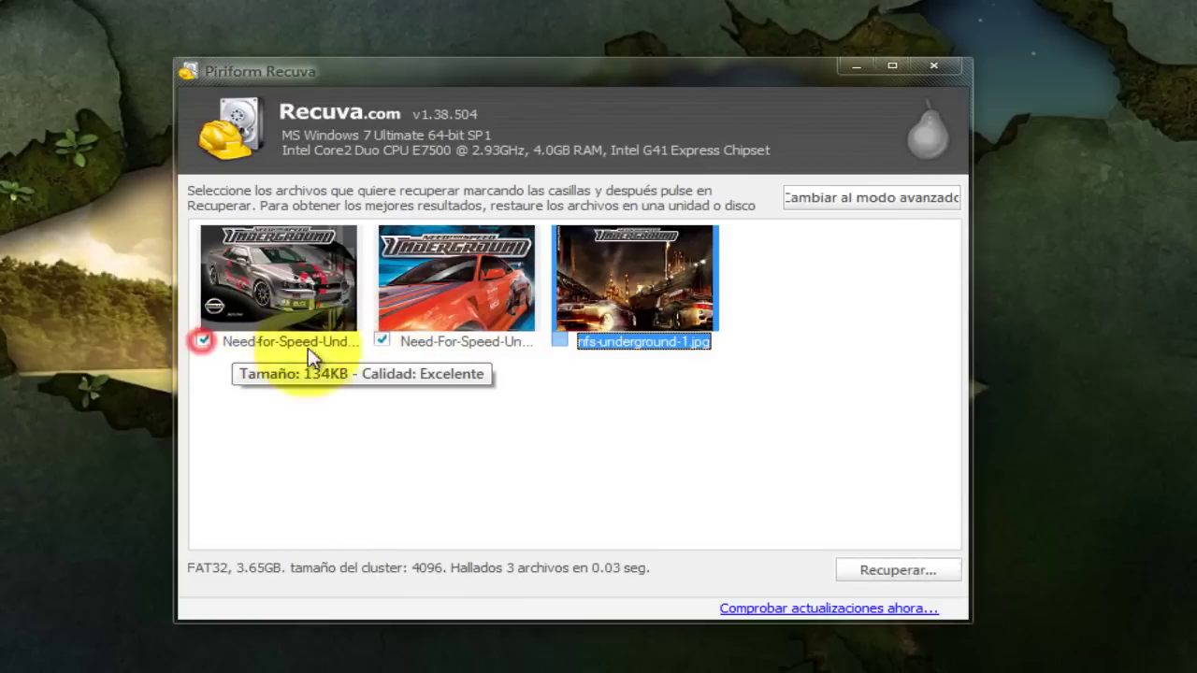
pyautogui.click(560, 340)
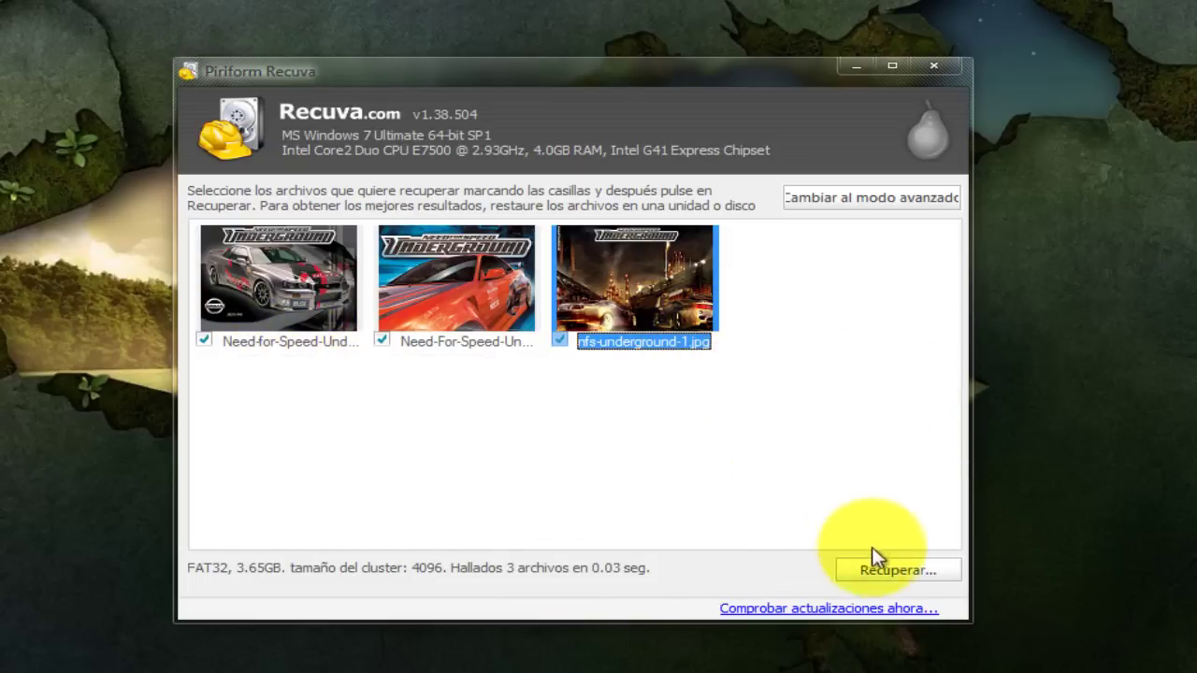
# Recover the marked images into a new folder named recuperacion on the Escritorio
pyautogui.click(895, 580)
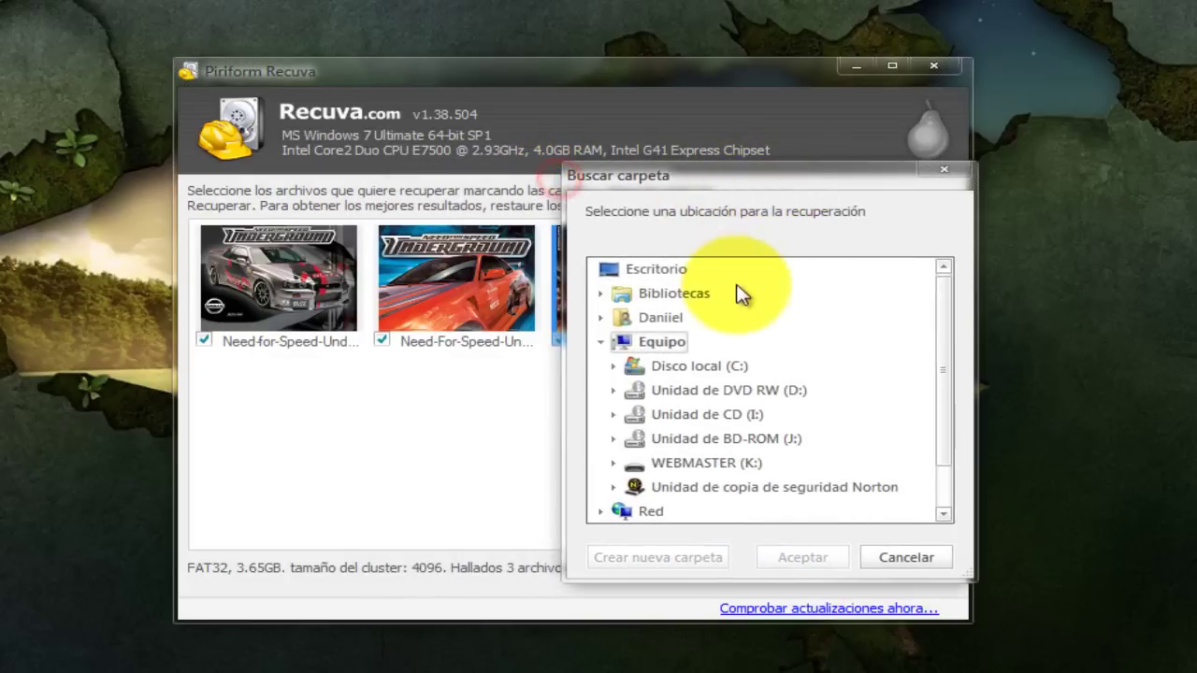
pyautogui.click(622, 275)
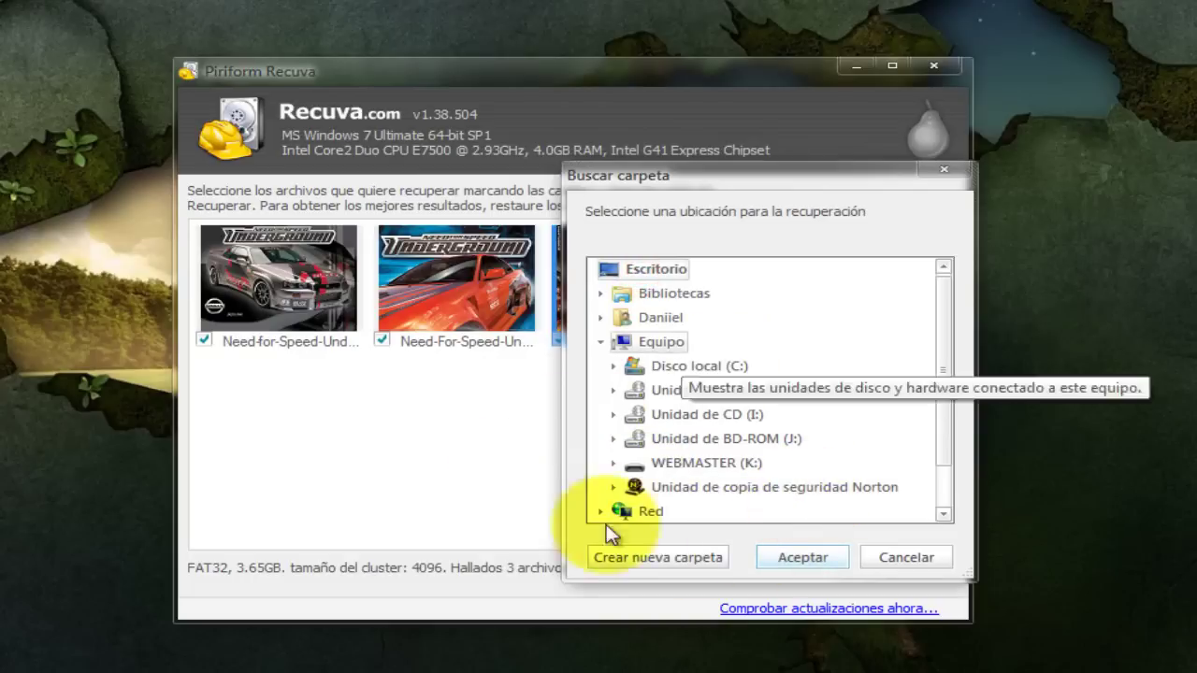
pyautogui.click(655, 557)
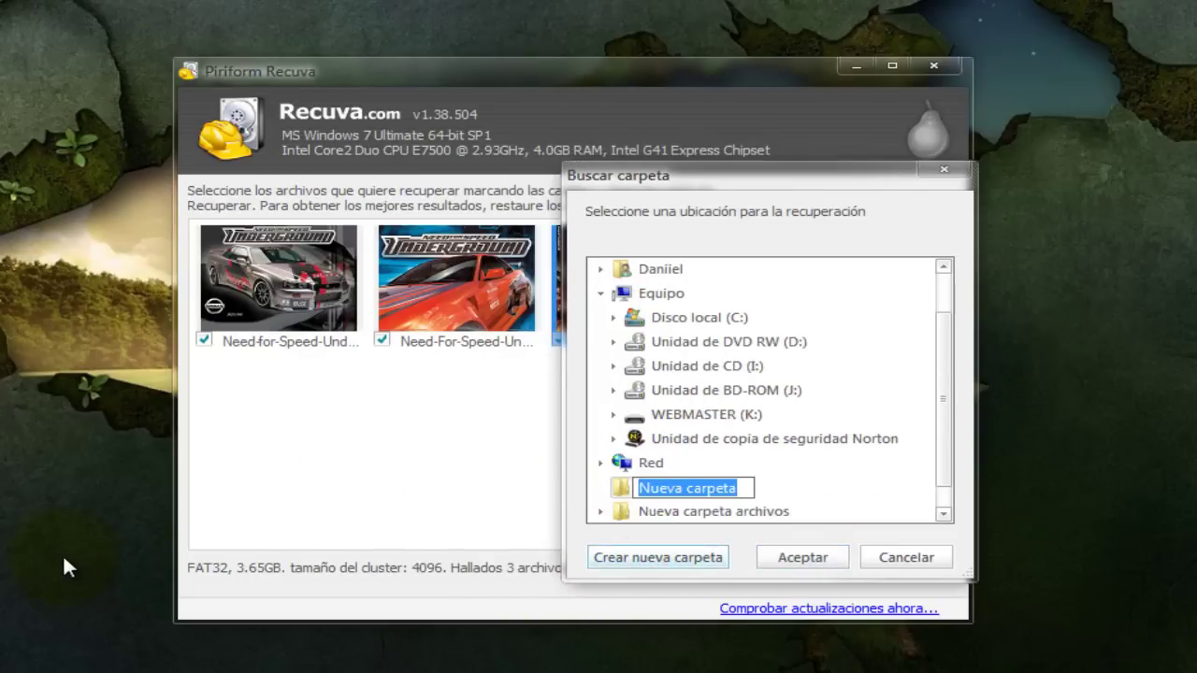
pyautogui.write('recuperacion')
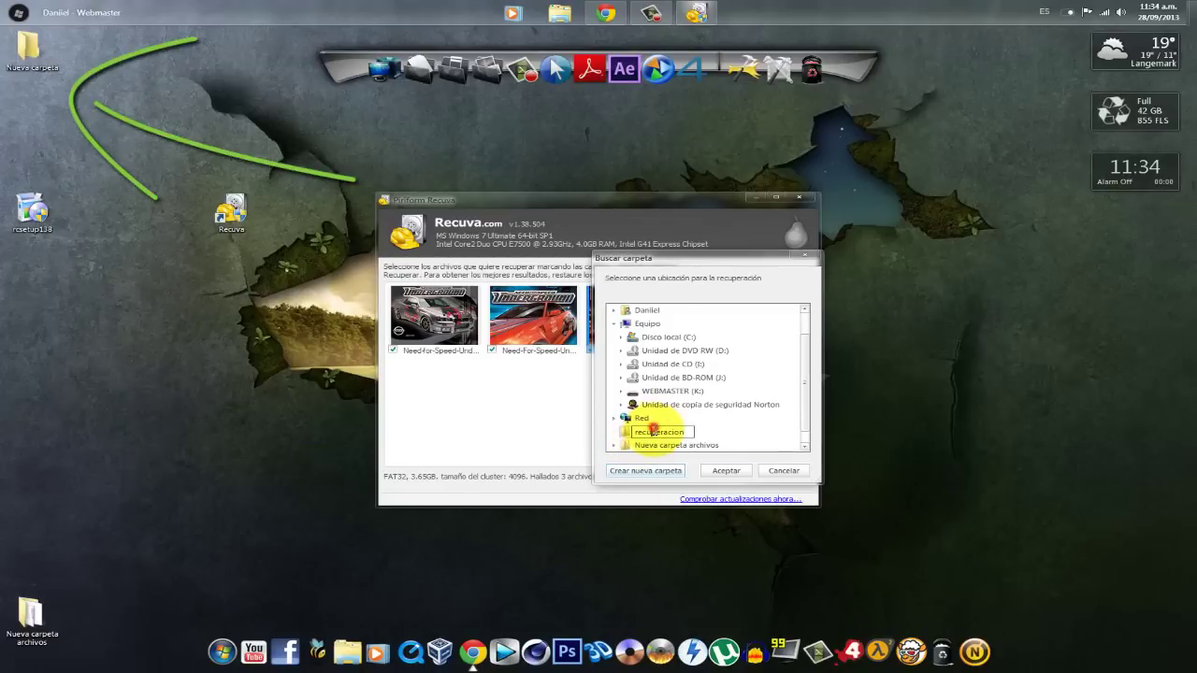
pyautogui.click(626, 436)
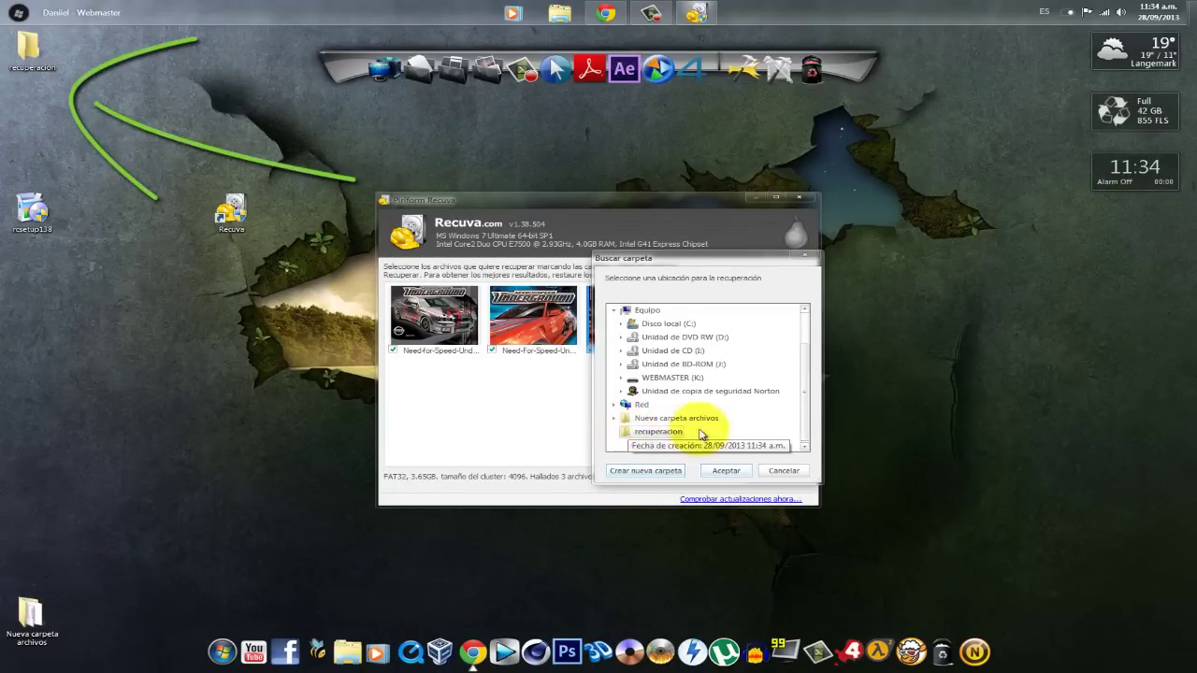
pyautogui.click(727, 471)
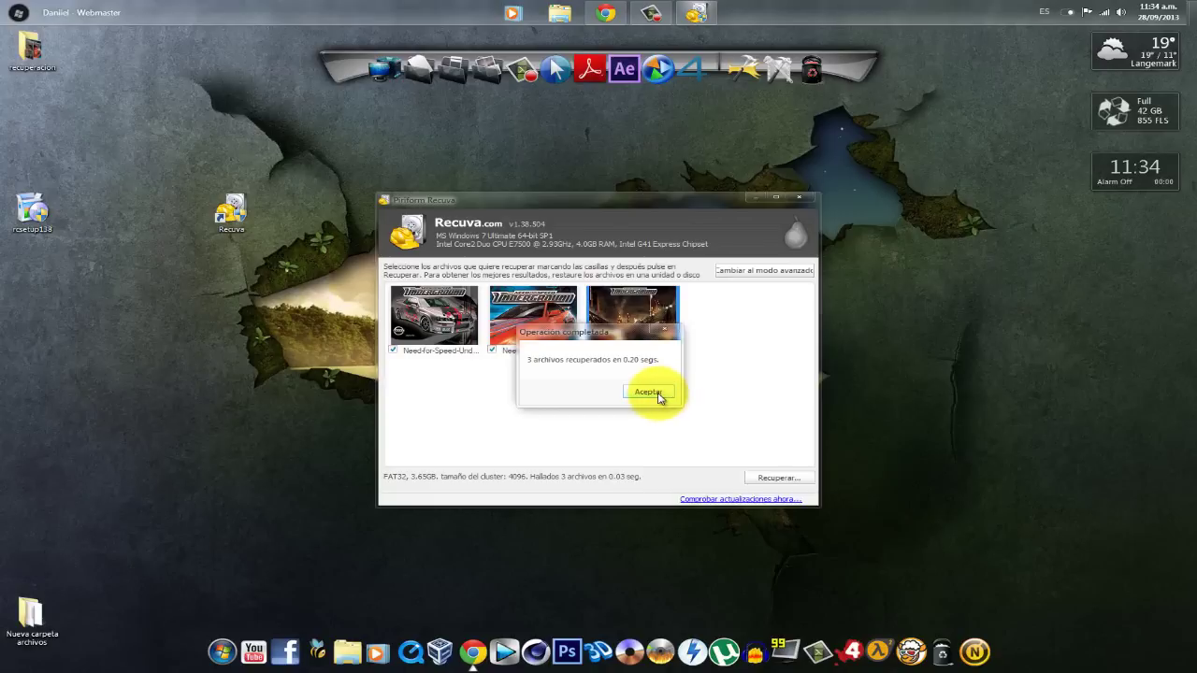
pyautogui.click(649, 392)
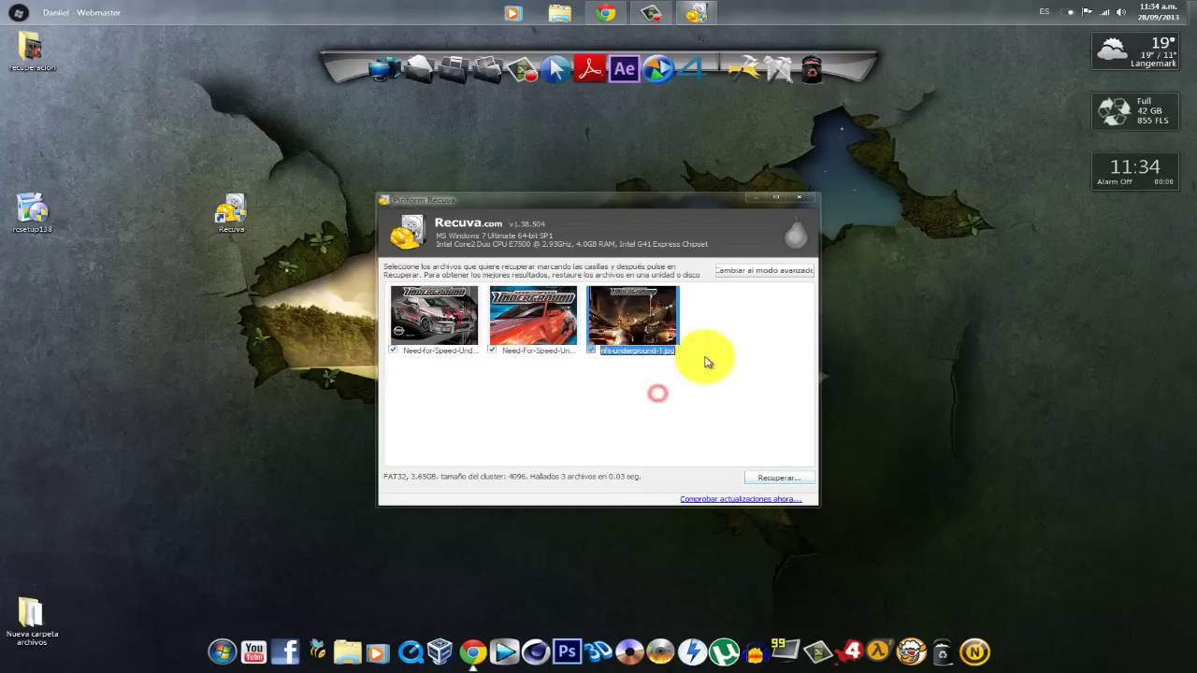
# Close Recuva, then open the recuperacion folder on the desktop and select its three recovered images
pyautogui.click(800, 200)
pyautogui.doubleClick(40, 37)
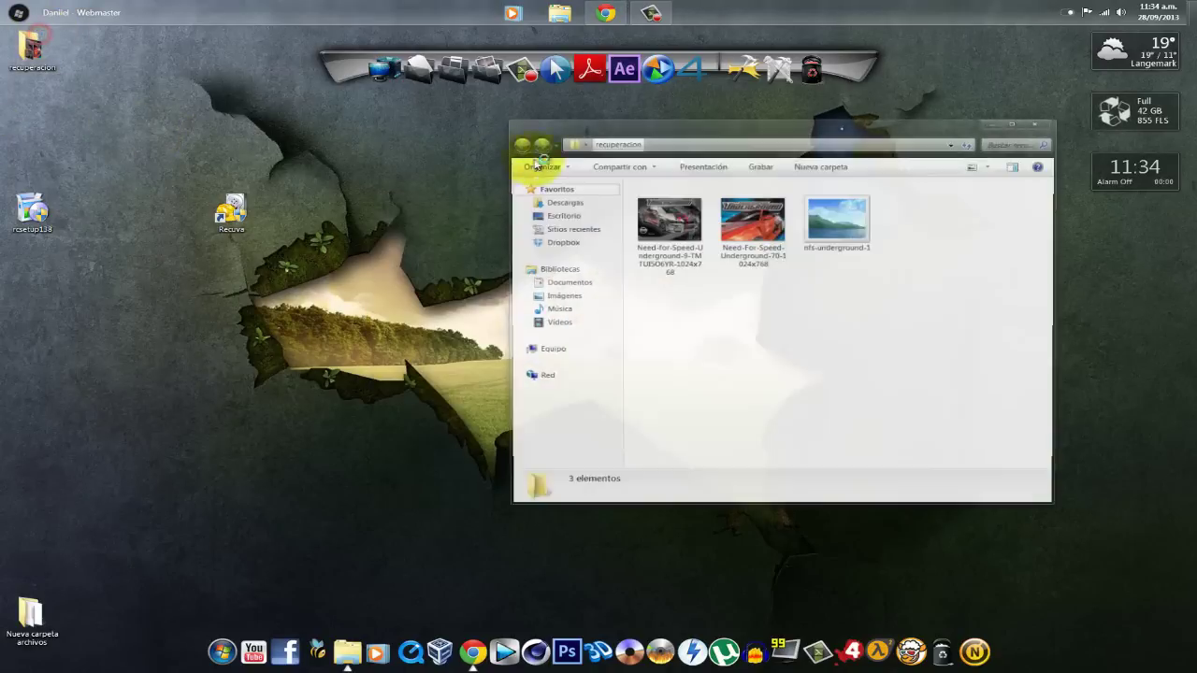
pyautogui.moveTo(979, 342); pyautogui.dragTo(468, 114)
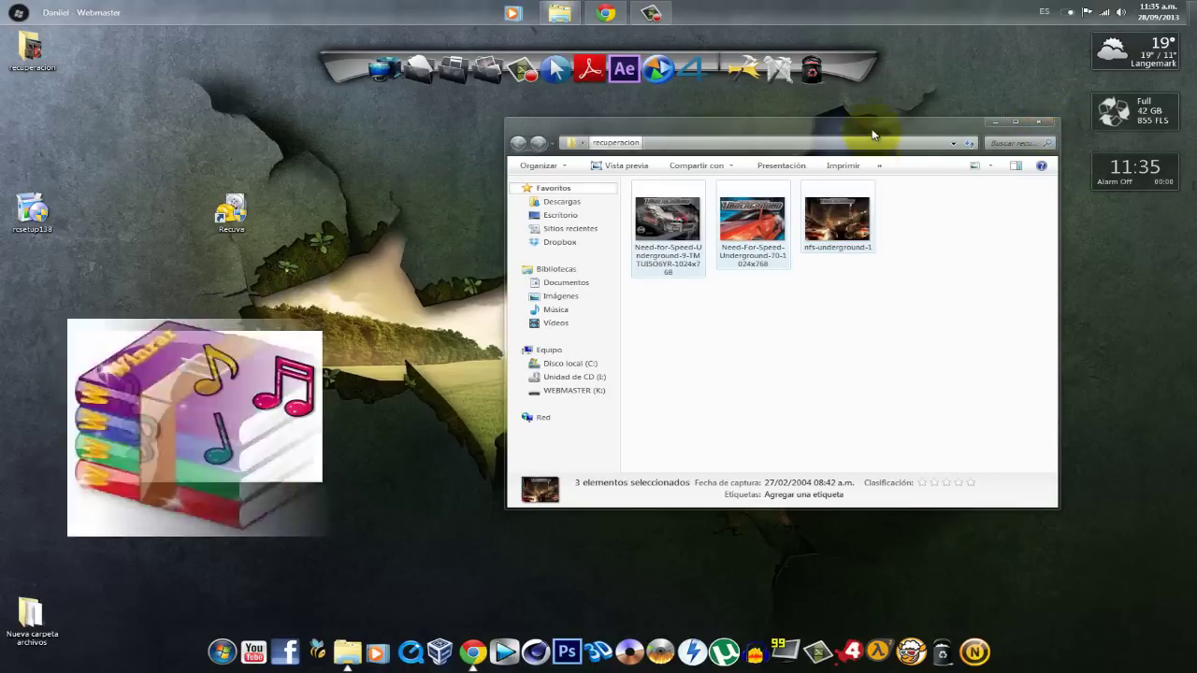
# Review the three recovered images in the recuperacion folder and close its window
pyautogui.moveTo(852, 130); pyautogui.dragTo(736, 150)
pyautogui.moveTo(775, 321); pyautogui.dragTo(481, 213)
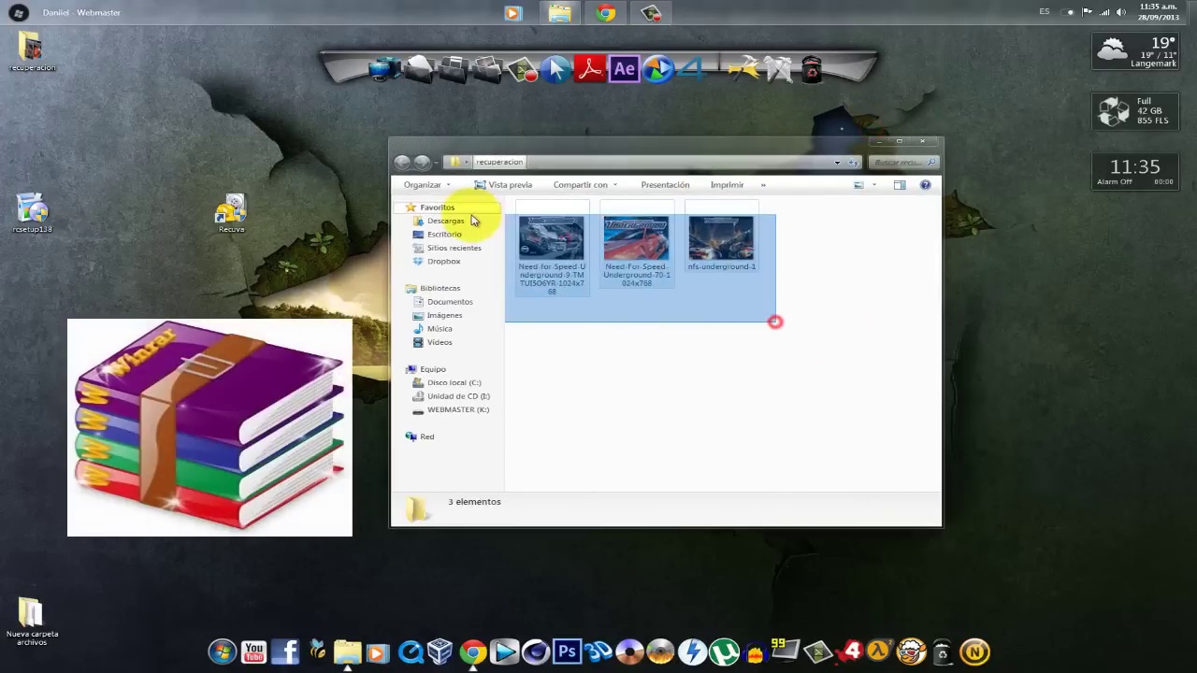
pyautogui.click(931, 142)
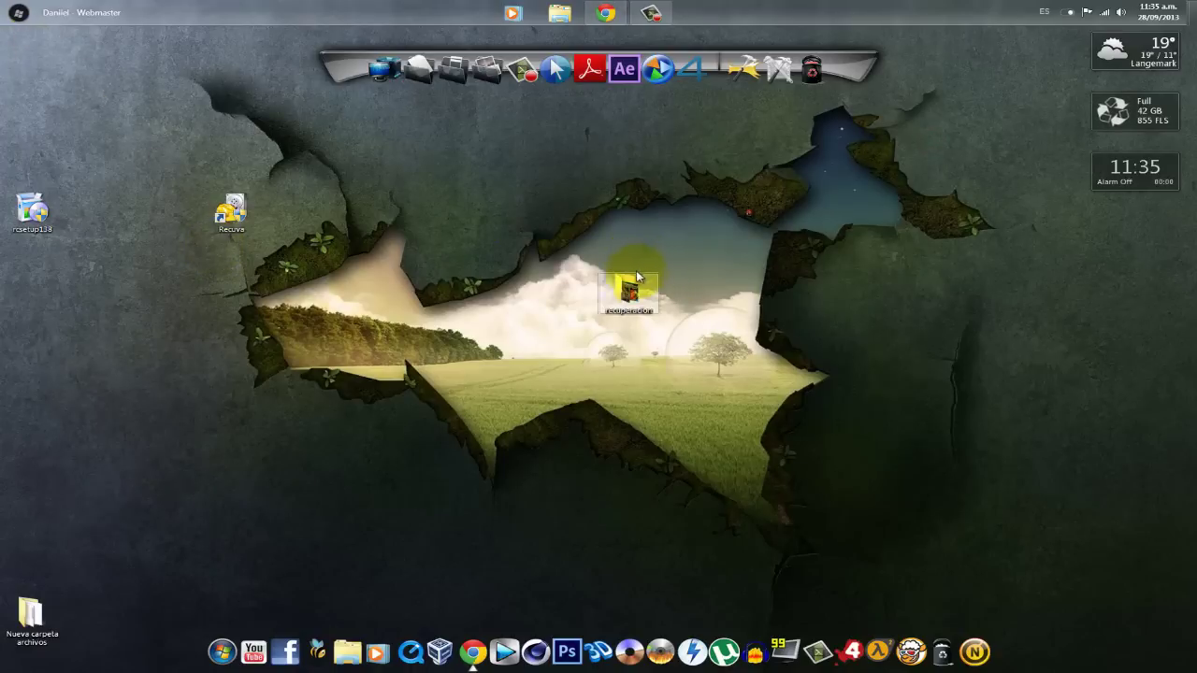
# Open the EARTH folder under Imágenes > WALLPAPERS in the file explorer and select all its wallpapers
pyautogui.click(573, 11)
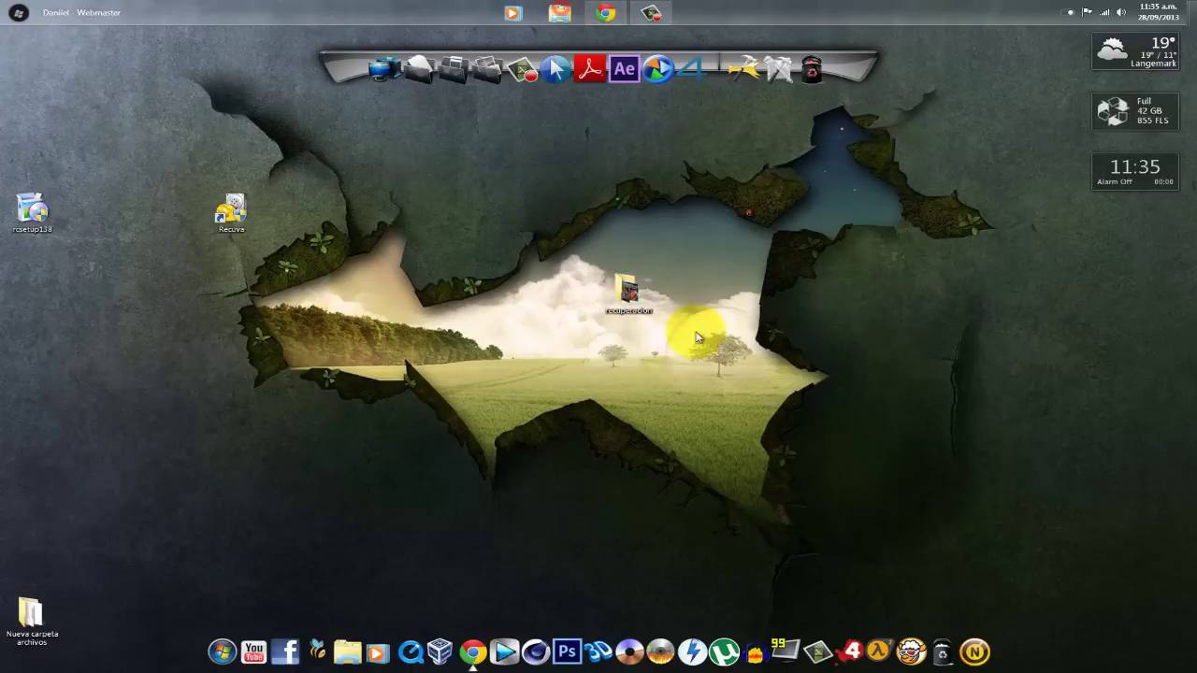
pyautogui.moveTo(731, 143); pyautogui.dragTo(519, 112)
pyautogui.click(441, 432)
pyautogui.click(560, 12)
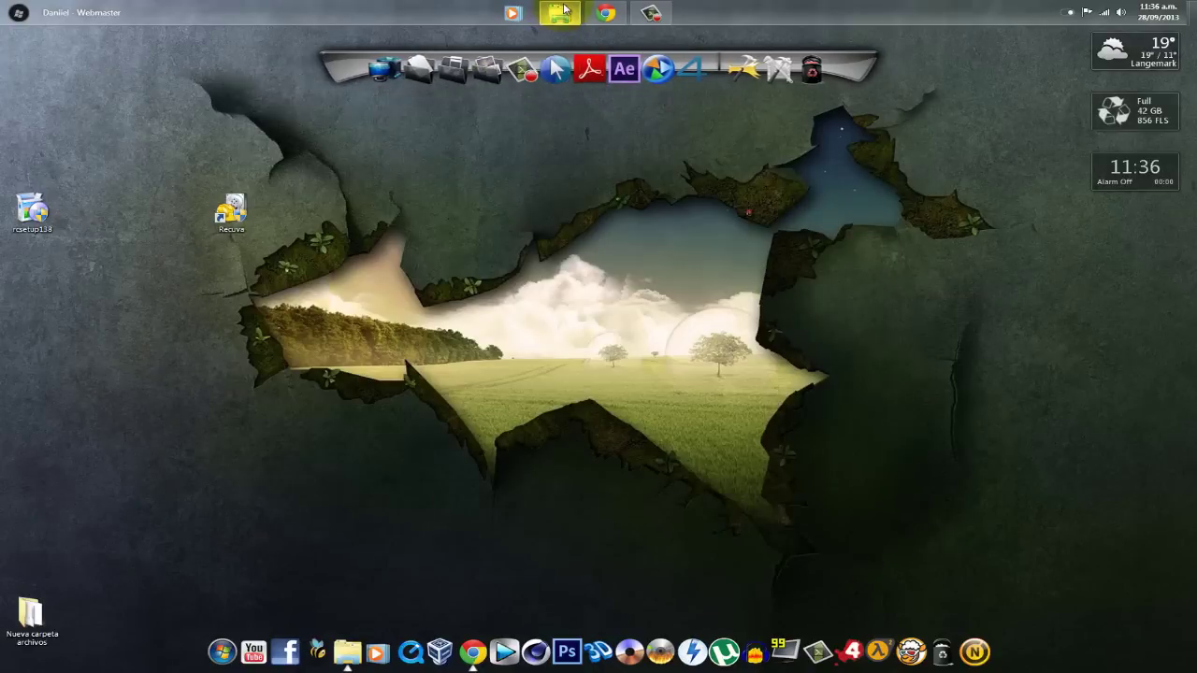
pyautogui.moveTo(520, 428); pyautogui.dragTo(52, 142)
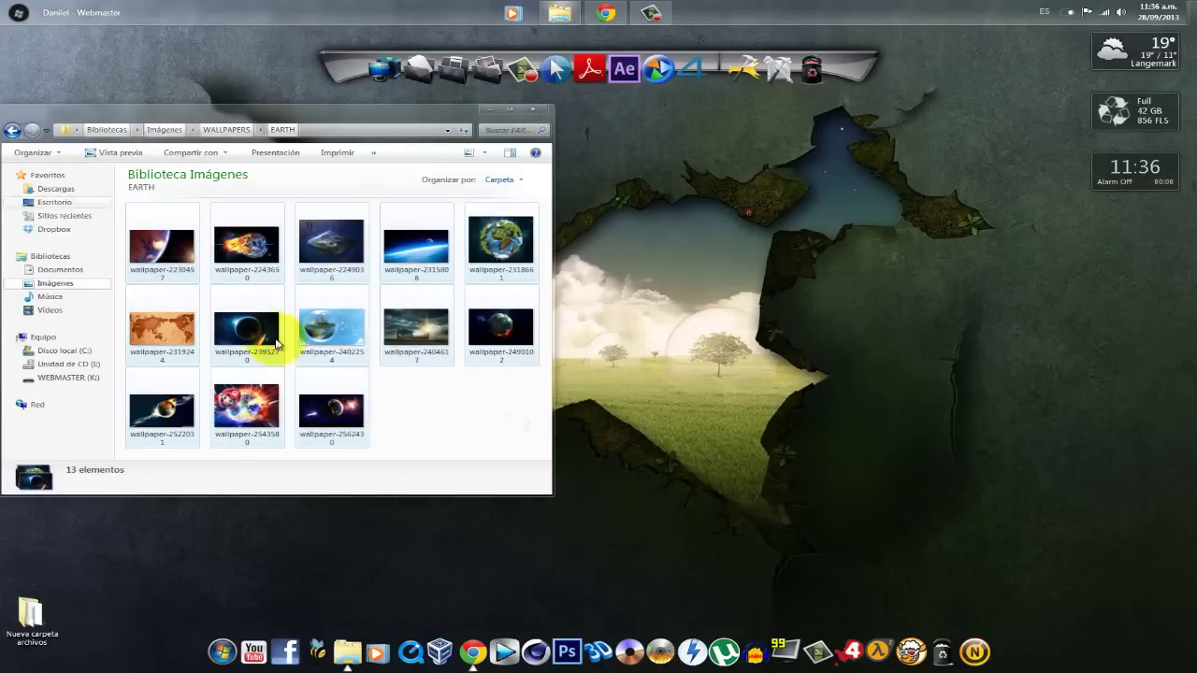
# Open WEBMASTER (K:) in a second window beside the EARTH folder and copy all the EARTH wallpapers onto it
pyautogui.click(17, 16)
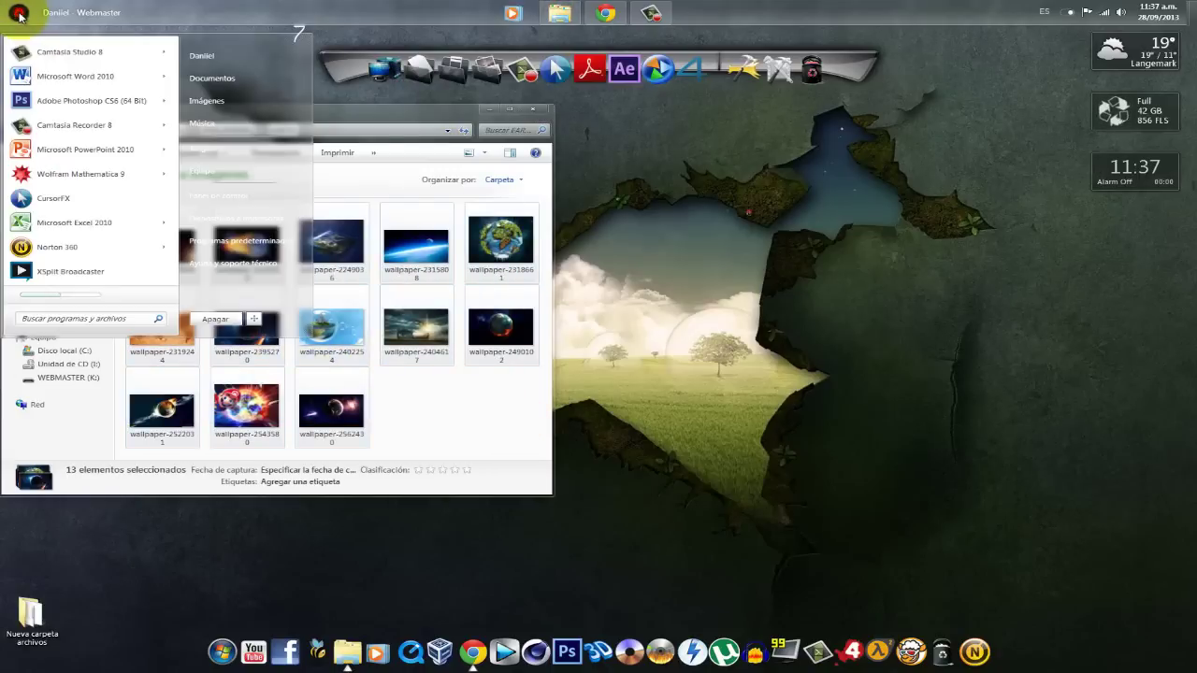
pyautogui.click(247, 176)
pyautogui.moveTo(454, 132); pyautogui.dragTo(1013, 187)
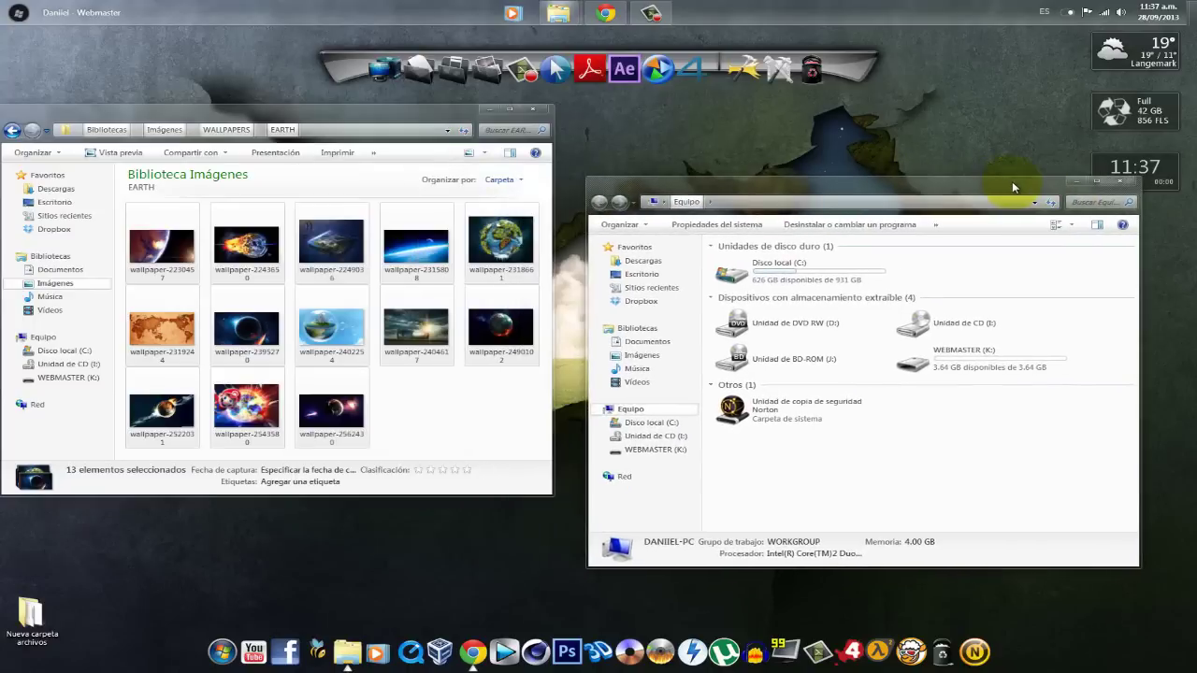
pyautogui.doubleClick(984, 354)
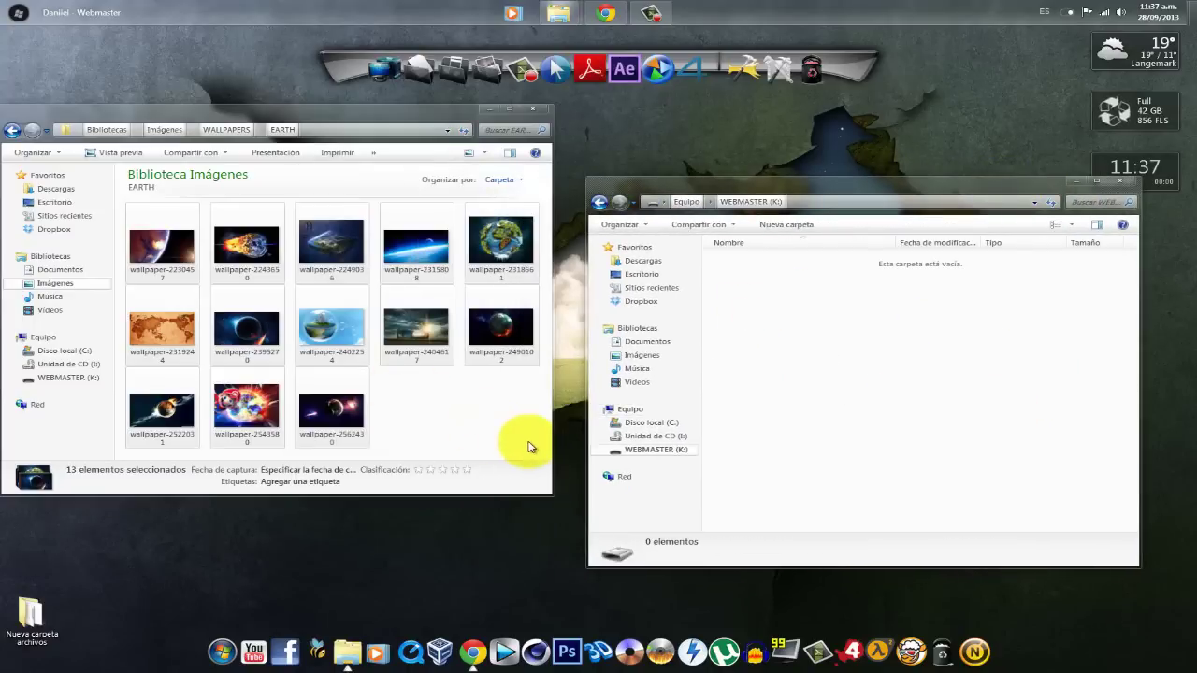
pyautogui.moveTo(530, 442); pyautogui.dragTo(84, 178)
pyautogui.moveTo(207, 285); pyautogui.dragTo(831, 376)
# Show the WEBMASTER (K:) files as Iconos medianos and close the EARTH folder window
pyautogui.click(1071, 228)
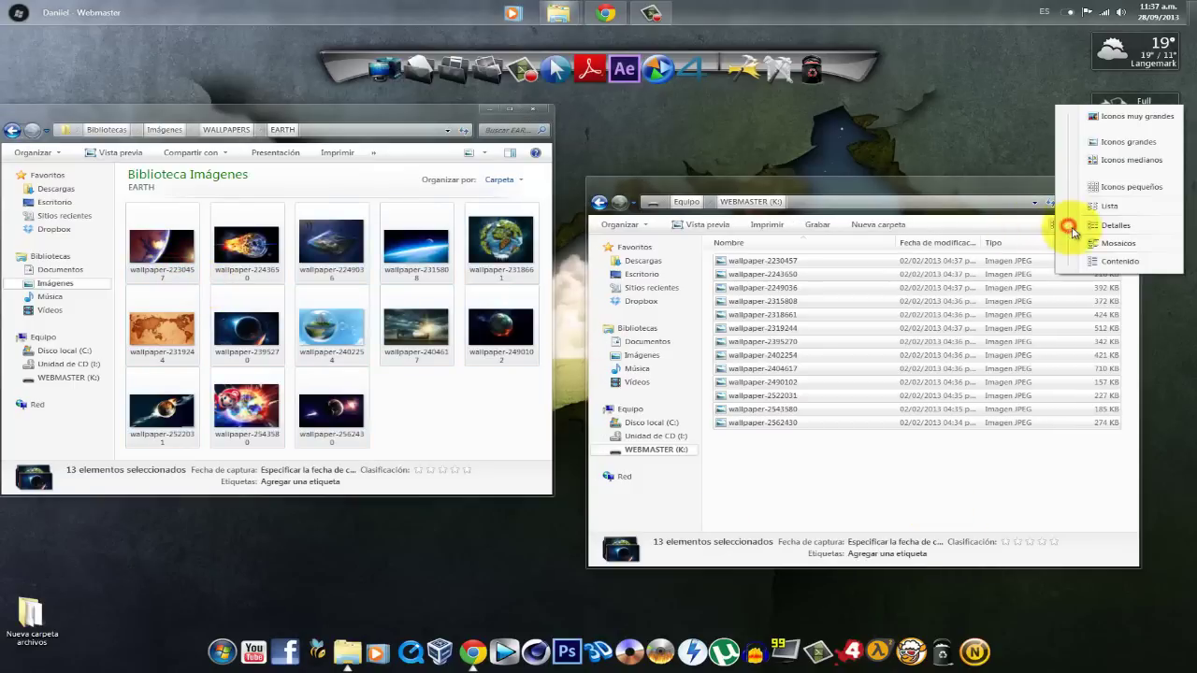
pyautogui.click(1076, 161)
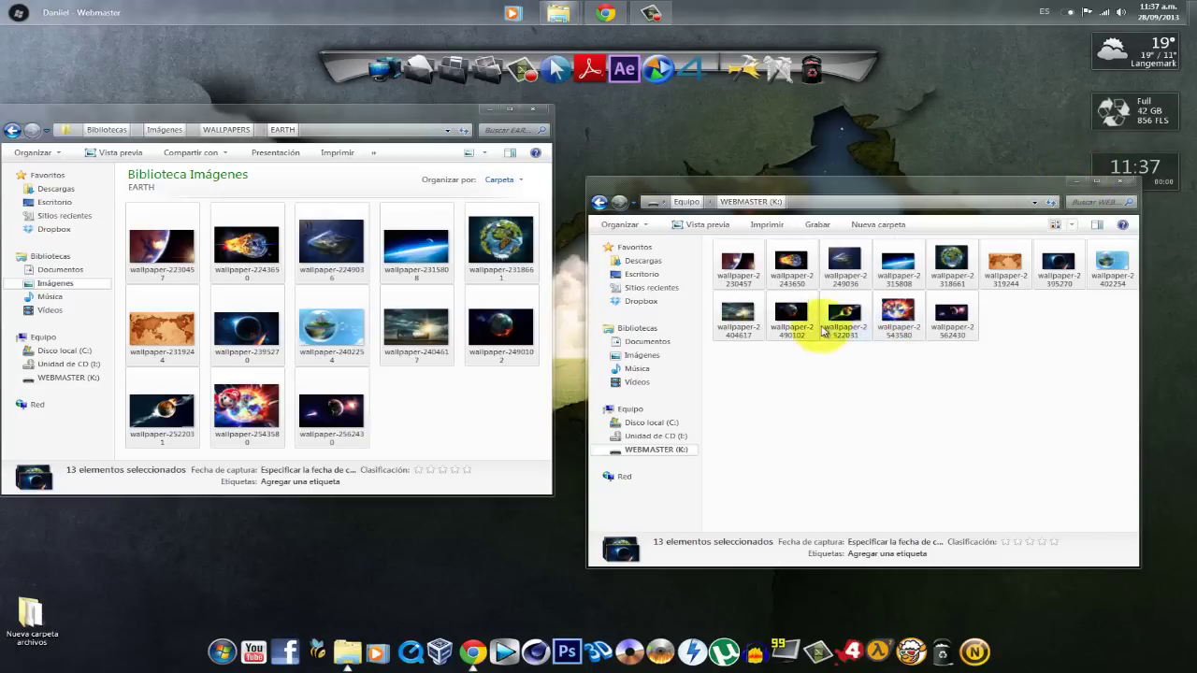
pyautogui.click(534, 111)
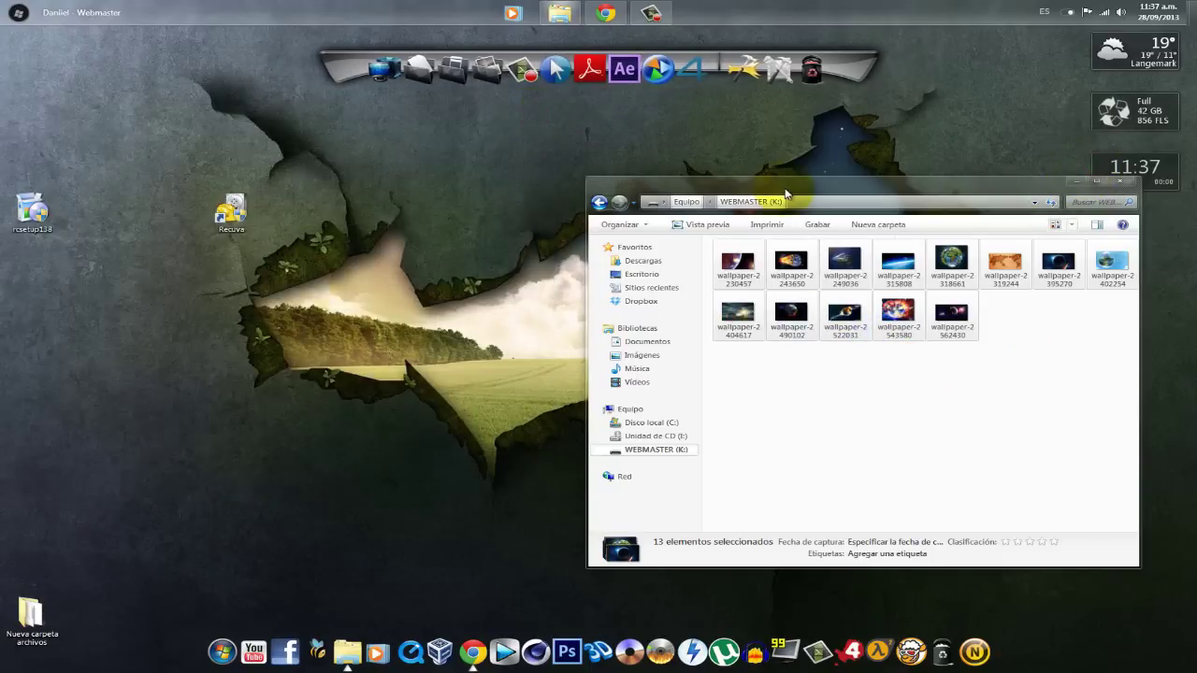
pyautogui.moveTo(792, 187); pyautogui.dragTo(592, 155)
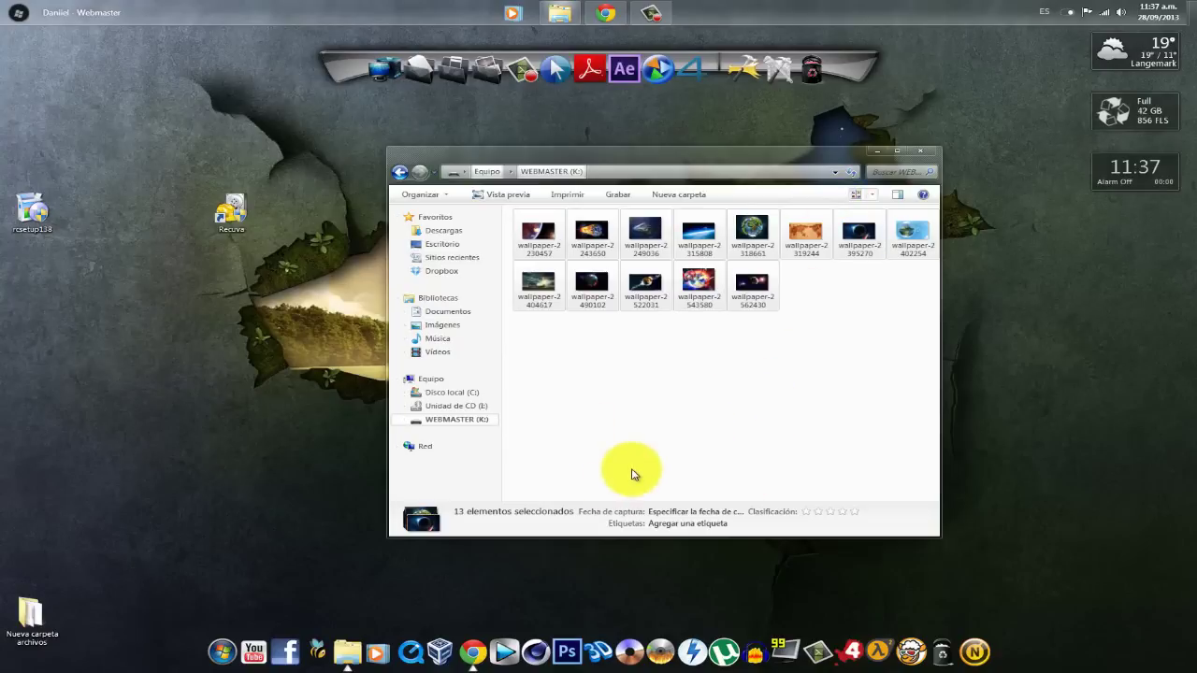
# Format WEBMASTER (K:) from Equipo as FAT32 with 4096 bytes allocation units and Formato rápido, then close the format dialog
pyautogui.click(430, 379)
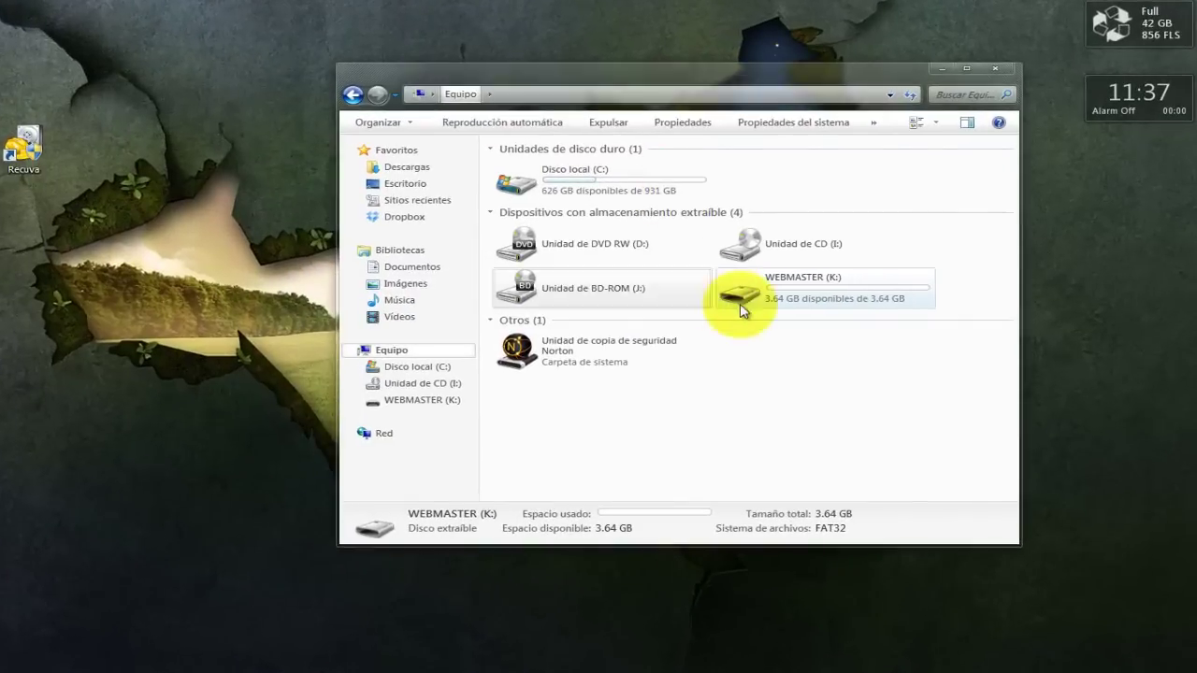
pyautogui.rightClick(749, 298)
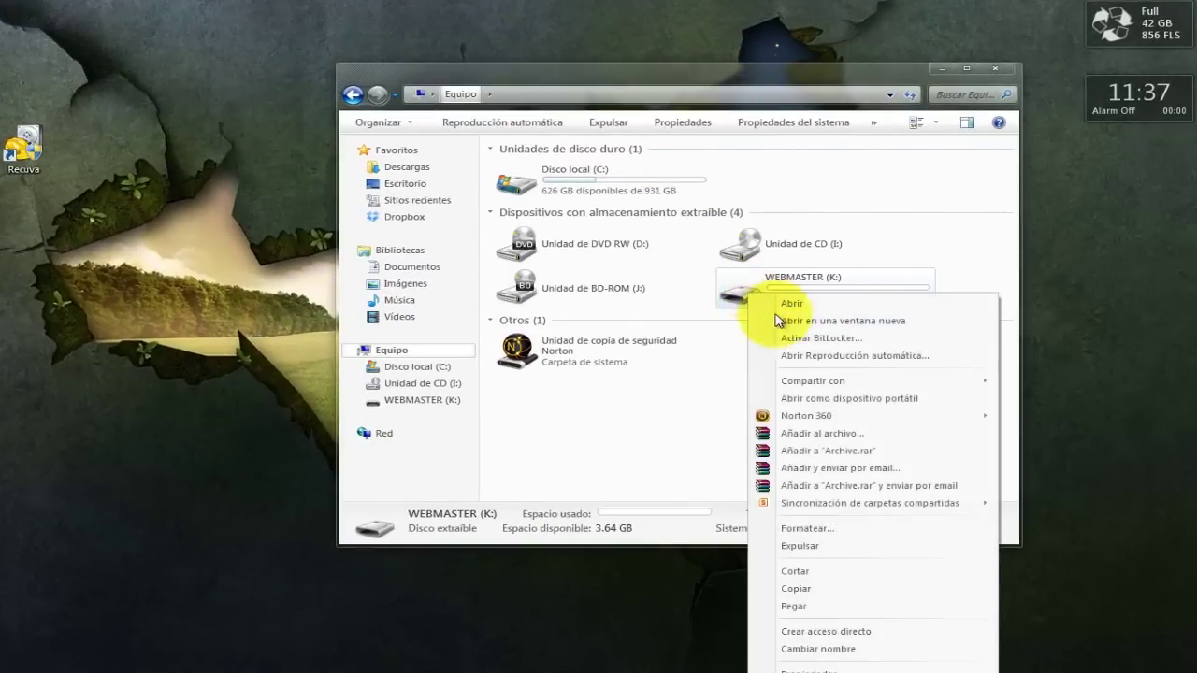
pyautogui.click(803, 529)
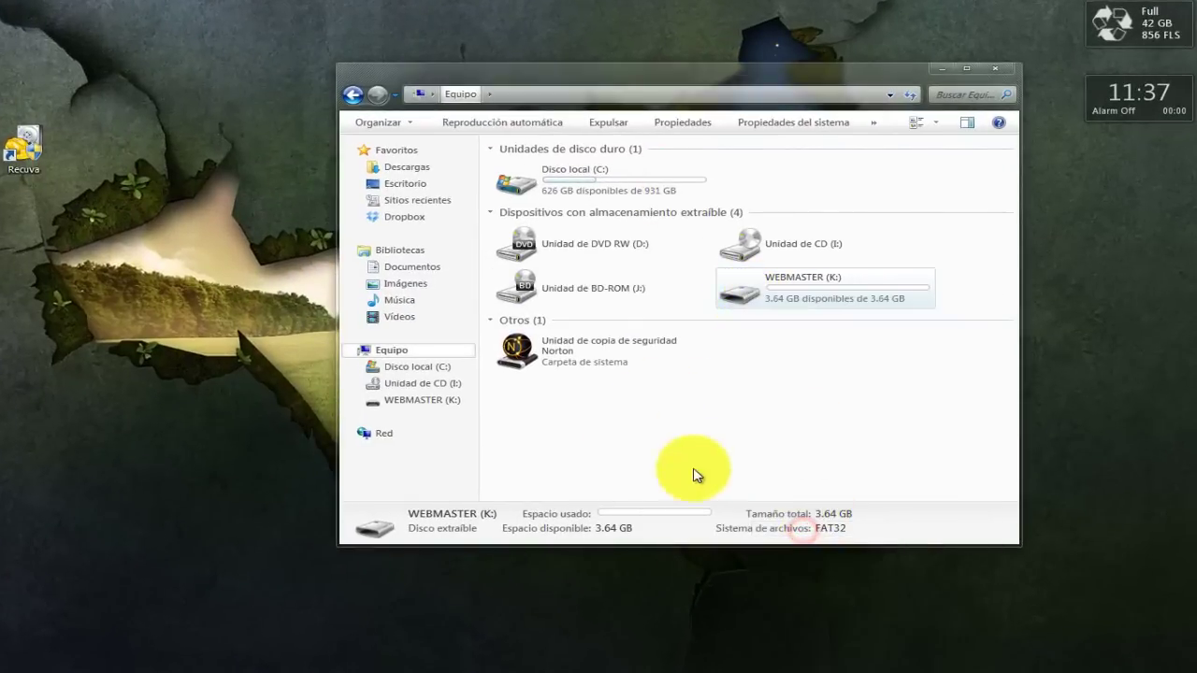
pyautogui.moveTo(509, 204); pyautogui.dragTo(639, 107)
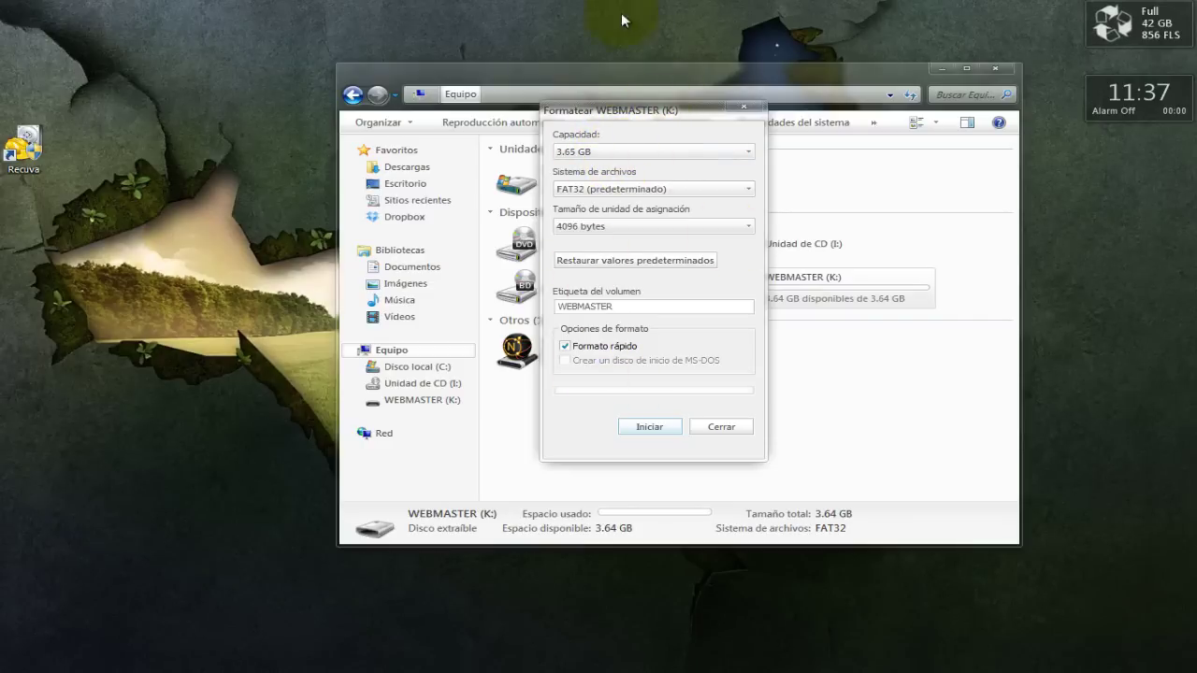
pyautogui.click(666, 428)
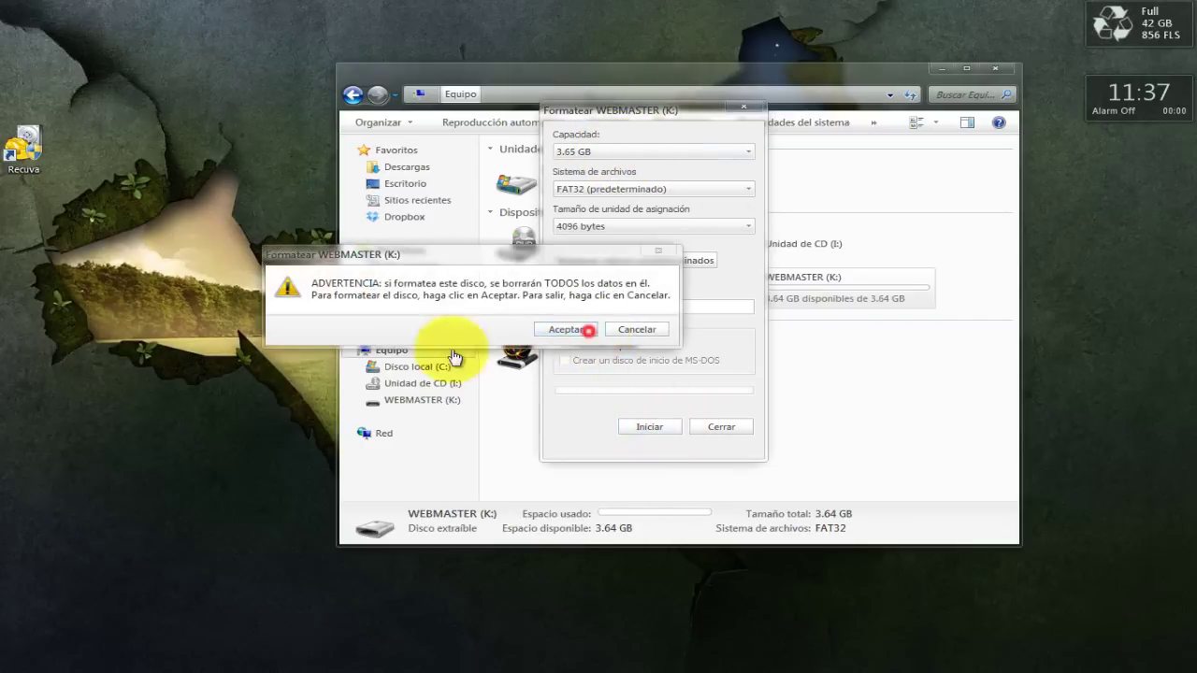
pyautogui.click(586, 260)
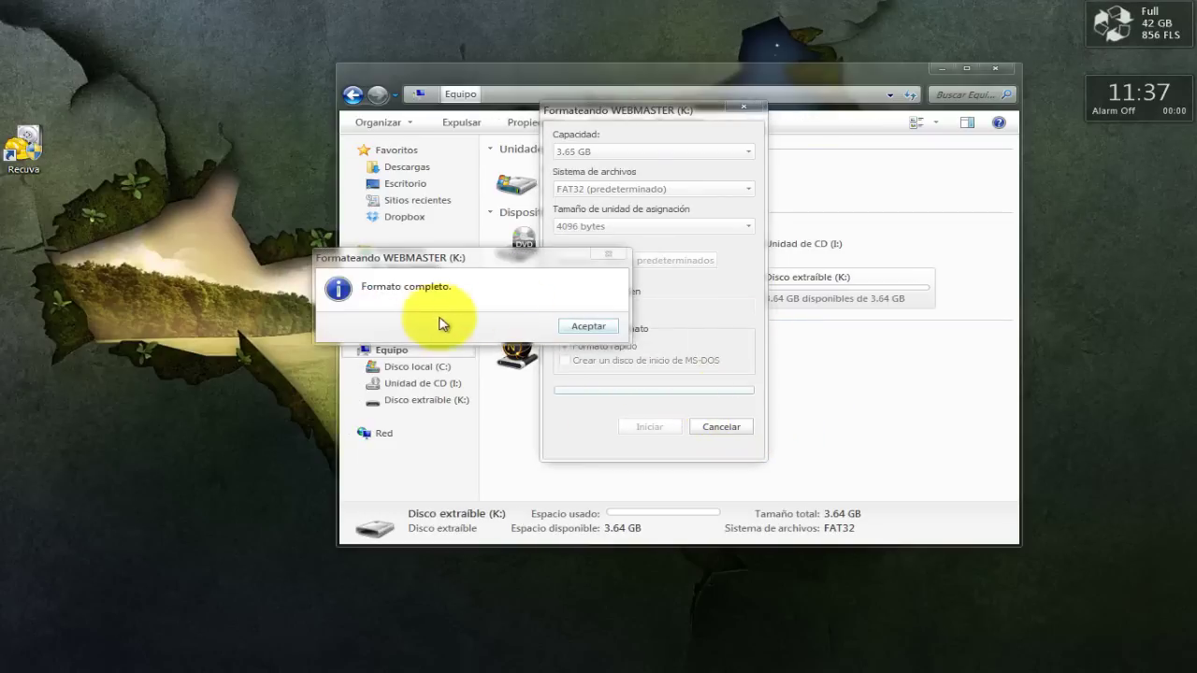
pyautogui.click(599, 327)
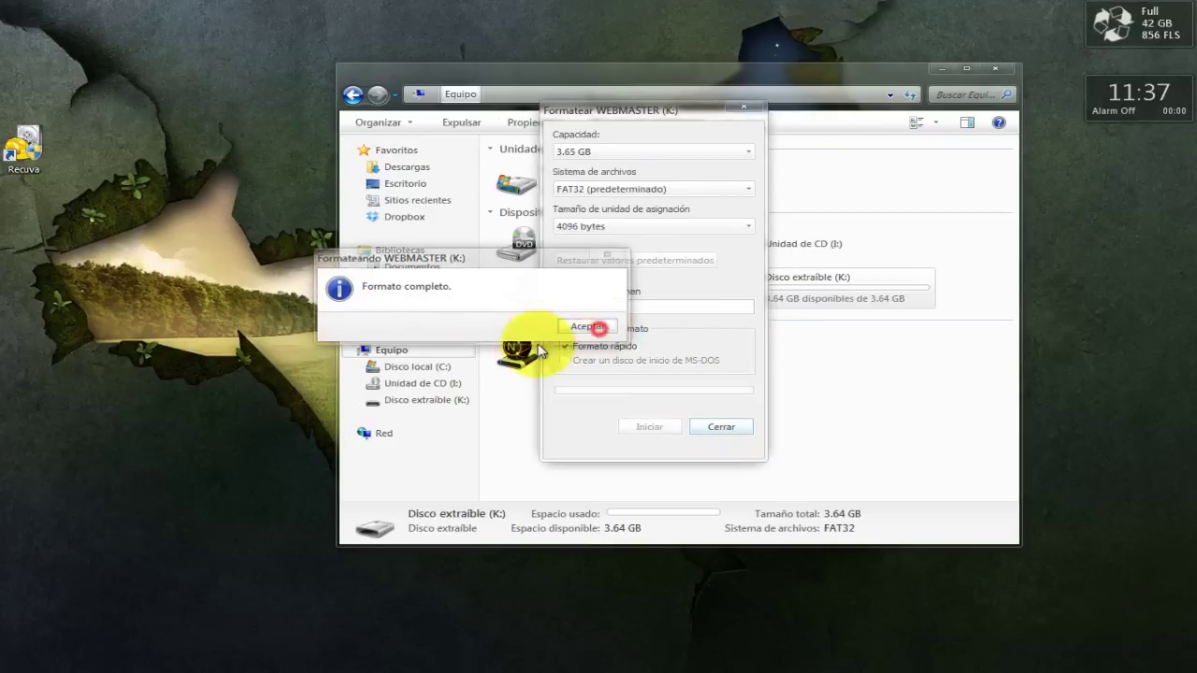
pyautogui.click(745, 107)
# Open the formatted WEBMASTER (K:) drive to check its contents, then return to Equipo and close the window
pyautogui.click(817, 280)
pyautogui.doubleClick(817, 281)
pyautogui.moveTo(761, 422); pyautogui.dragTo(534, 174)
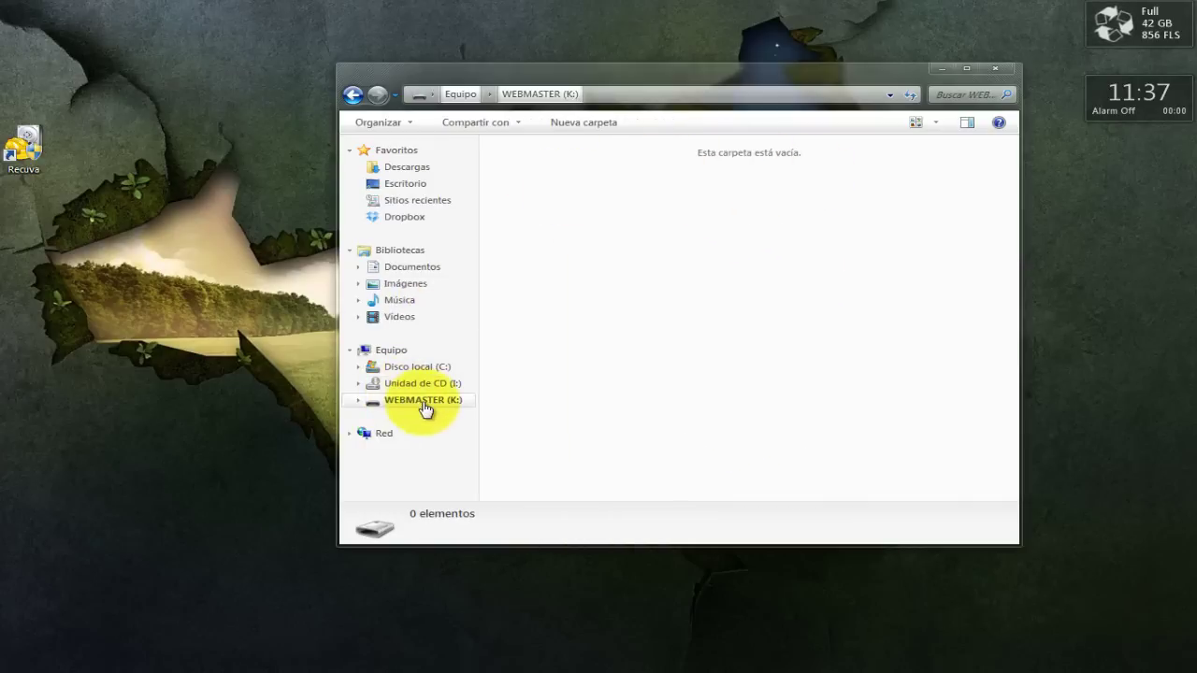
pyautogui.click(427, 348)
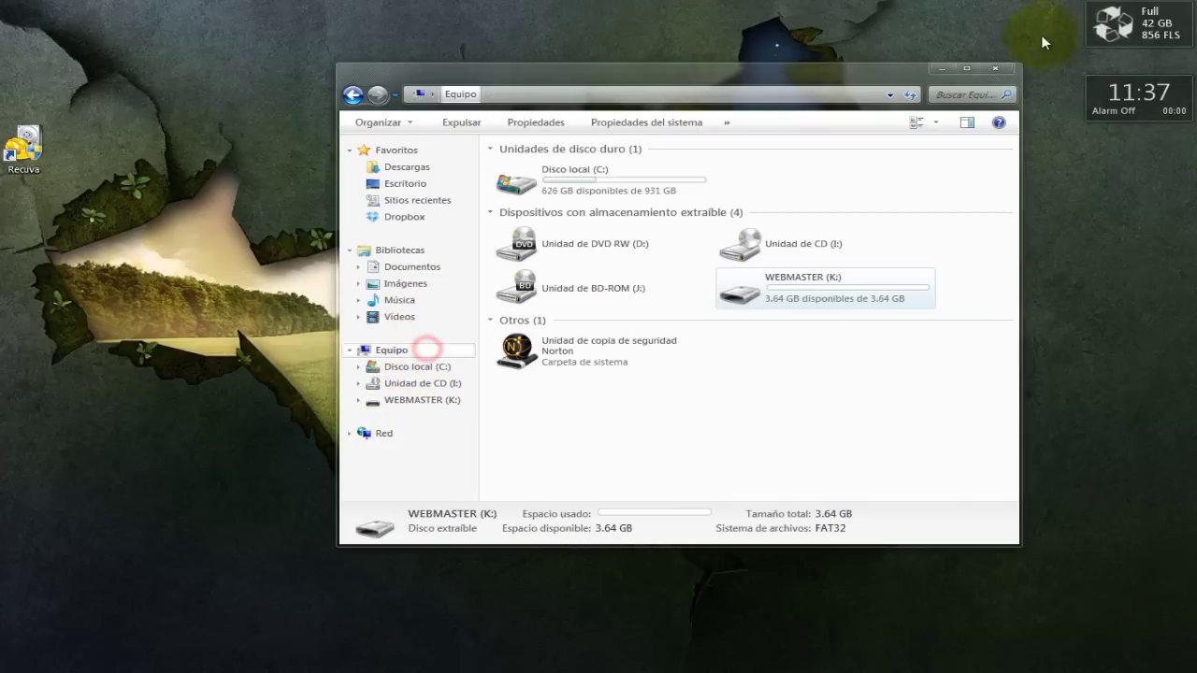
pyautogui.click(1000, 72)
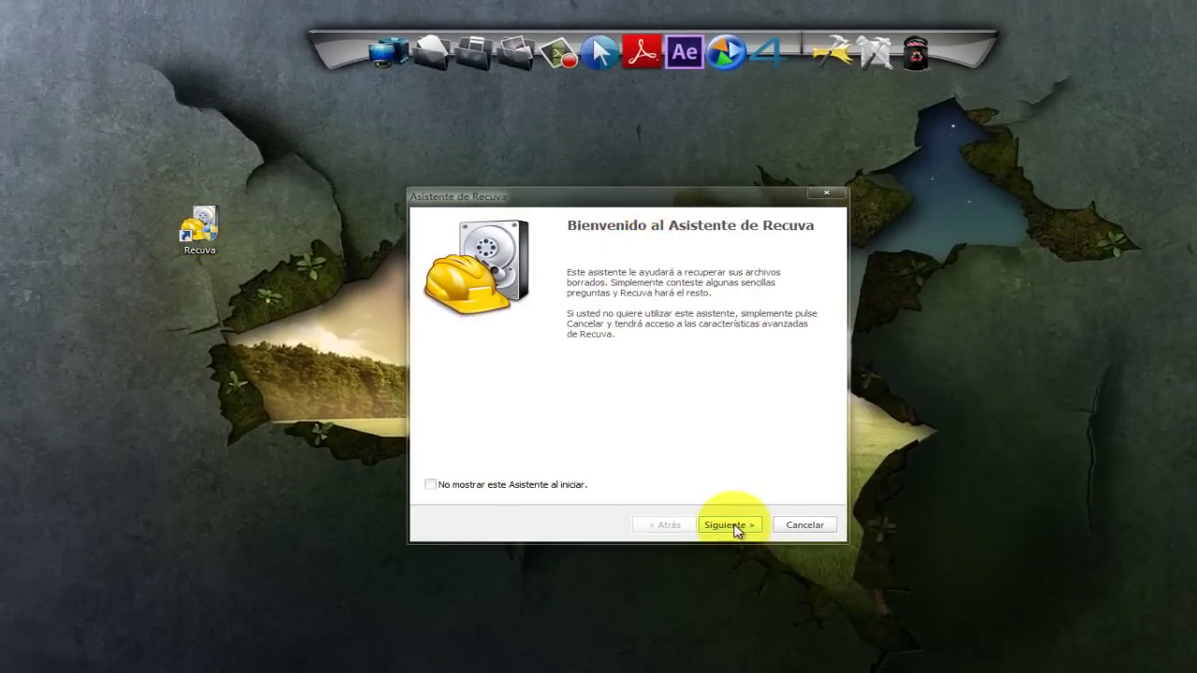
# Begin the Recuva wizard and choose Imágenes as the file type to recover
pyautogui.click(732, 525)
pyautogui.click(482, 270)
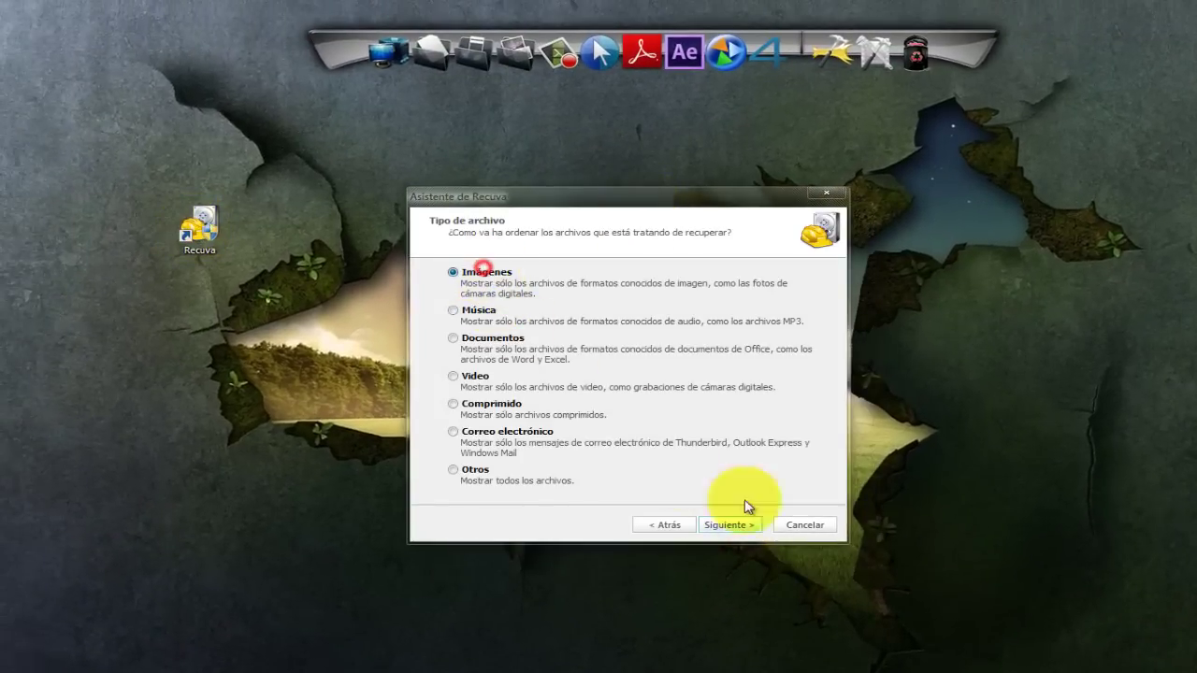
pyautogui.click(728, 524)
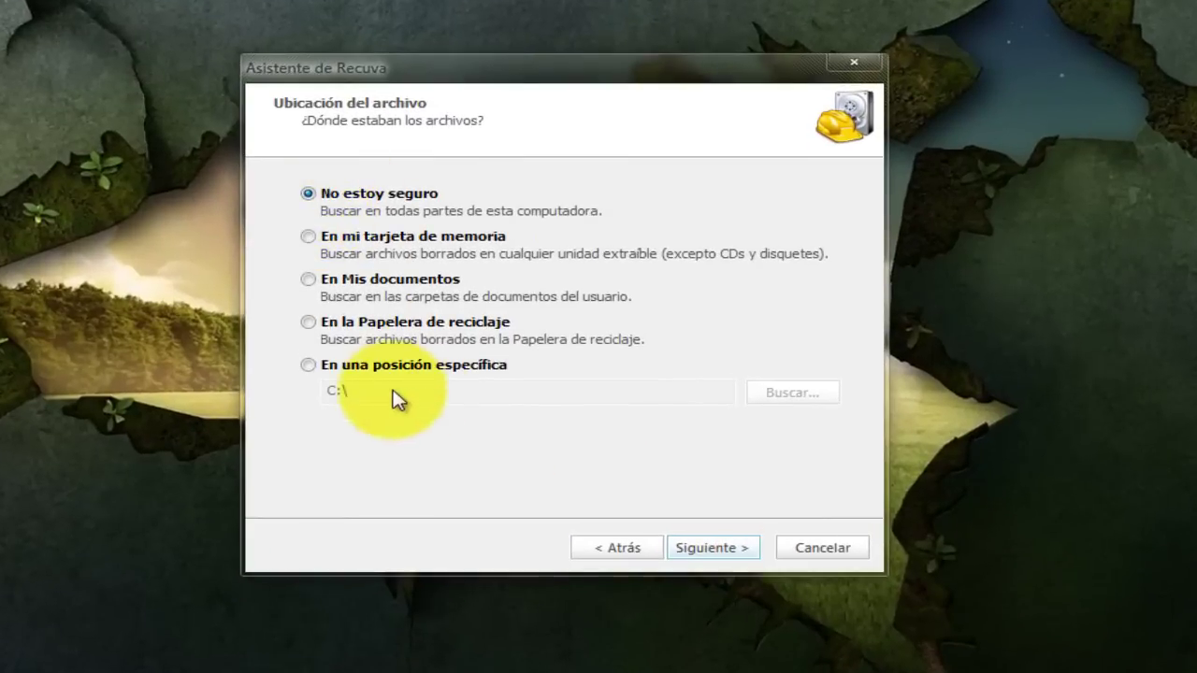
# Set the search location to the specific position K:\ by browsing for the drive
pyautogui.click(307, 365)
pyautogui.click(804, 393)
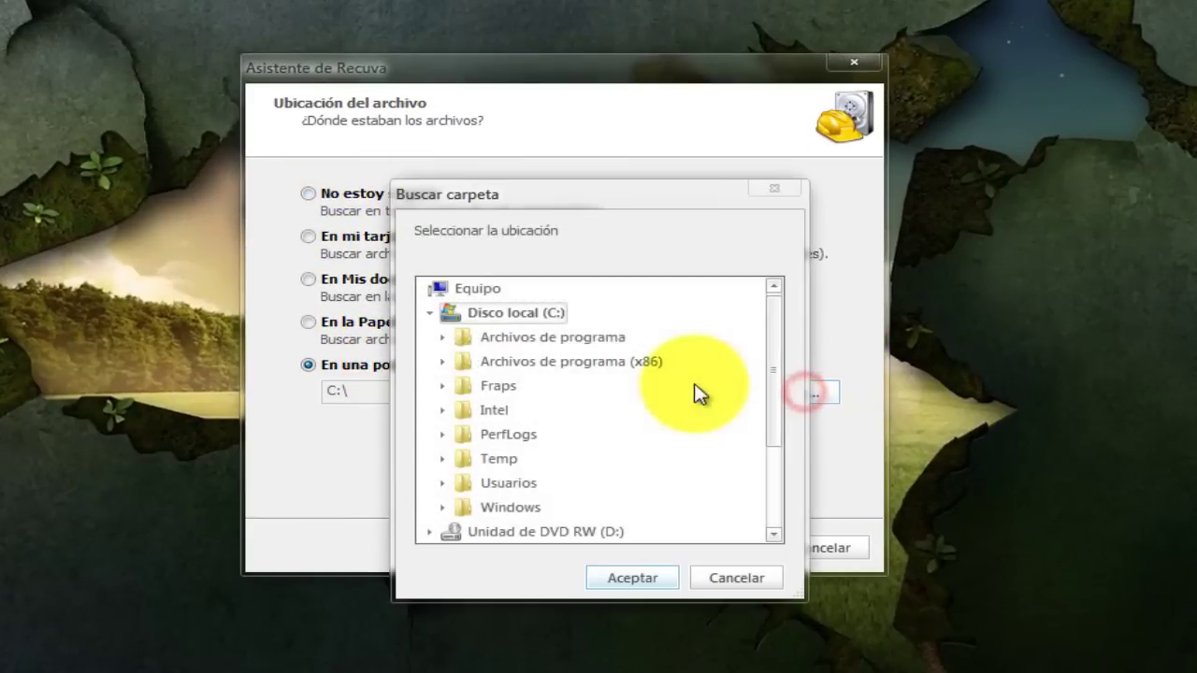
pyautogui.click(773, 401)
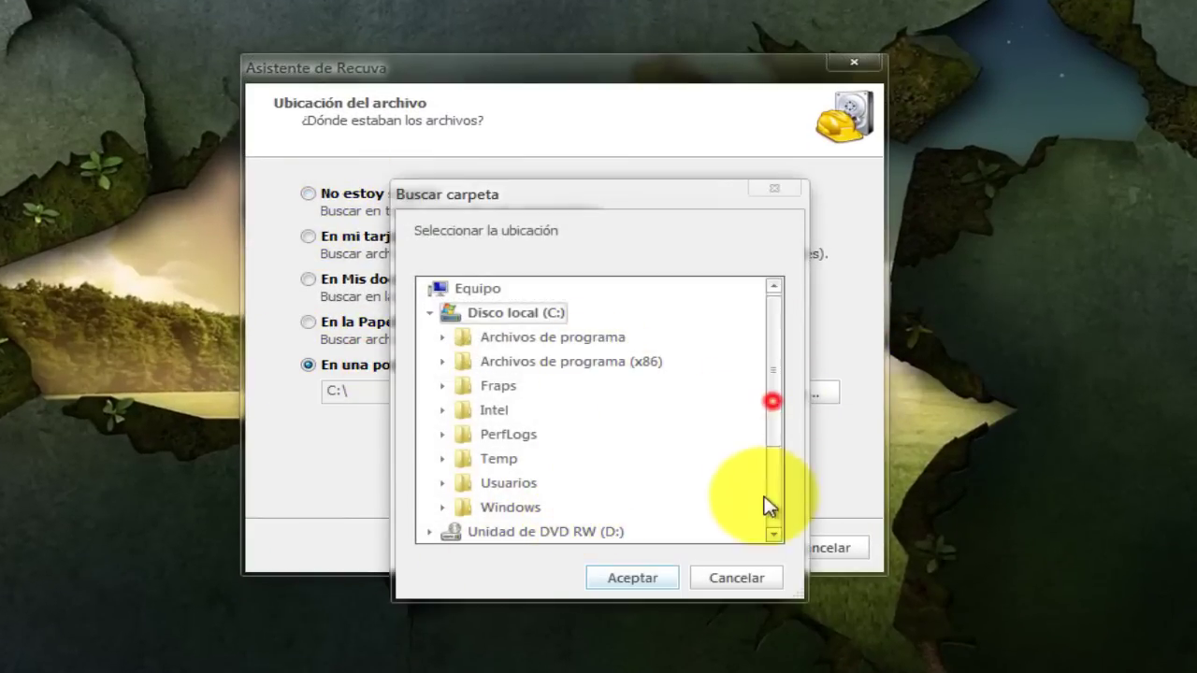
pyautogui.scroll(-3, 765, 498)
pyautogui.click(570, 478)
pyautogui.click(662, 580)
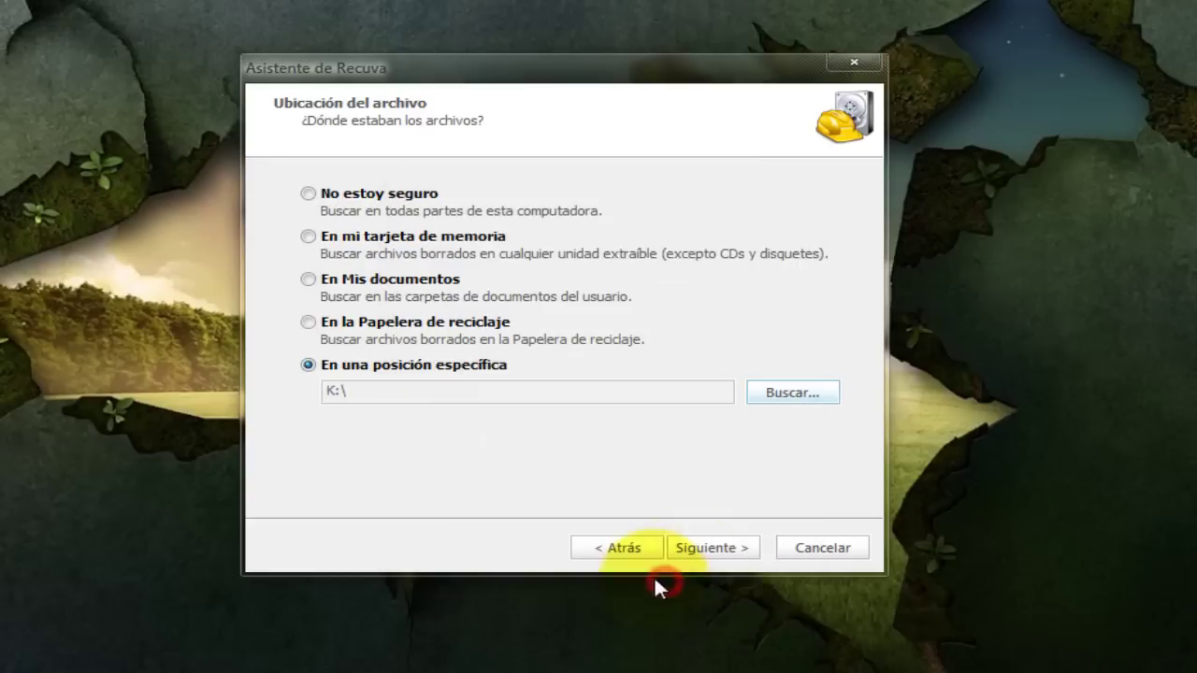
# Run the scan of K:\ without deep scanning, and accept scanning again with deep scan enabled
pyautogui.click(730, 546)
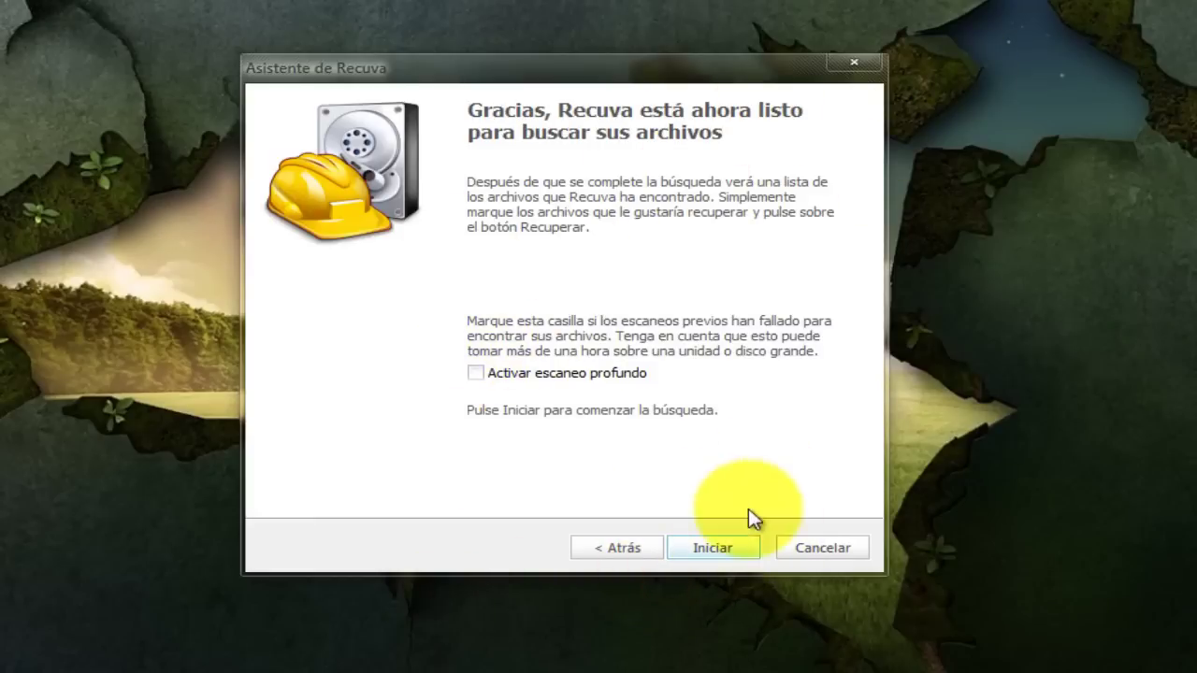
pyautogui.click(724, 548)
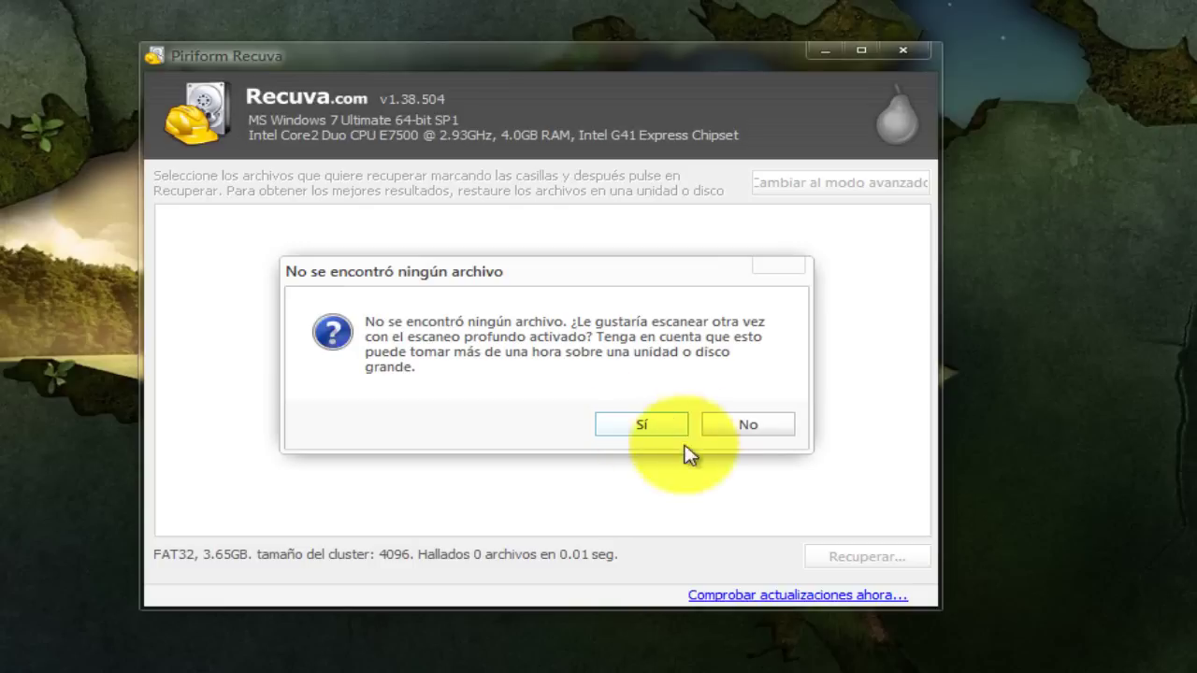
pyautogui.click(655, 425)
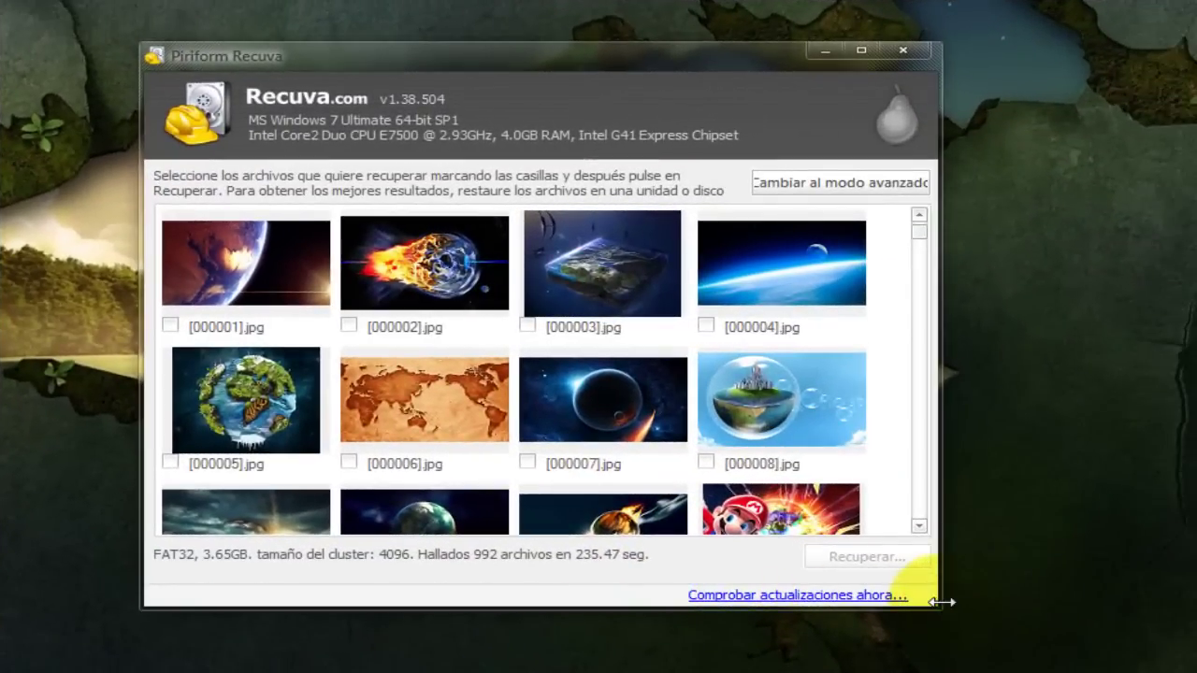
# Maximize the Recuva window and look through the thumbnails of the images found by the deep scan
pyautogui.moveTo(943, 603); pyautogui.dragTo(1048, 603)
pyautogui.click(967, 50)
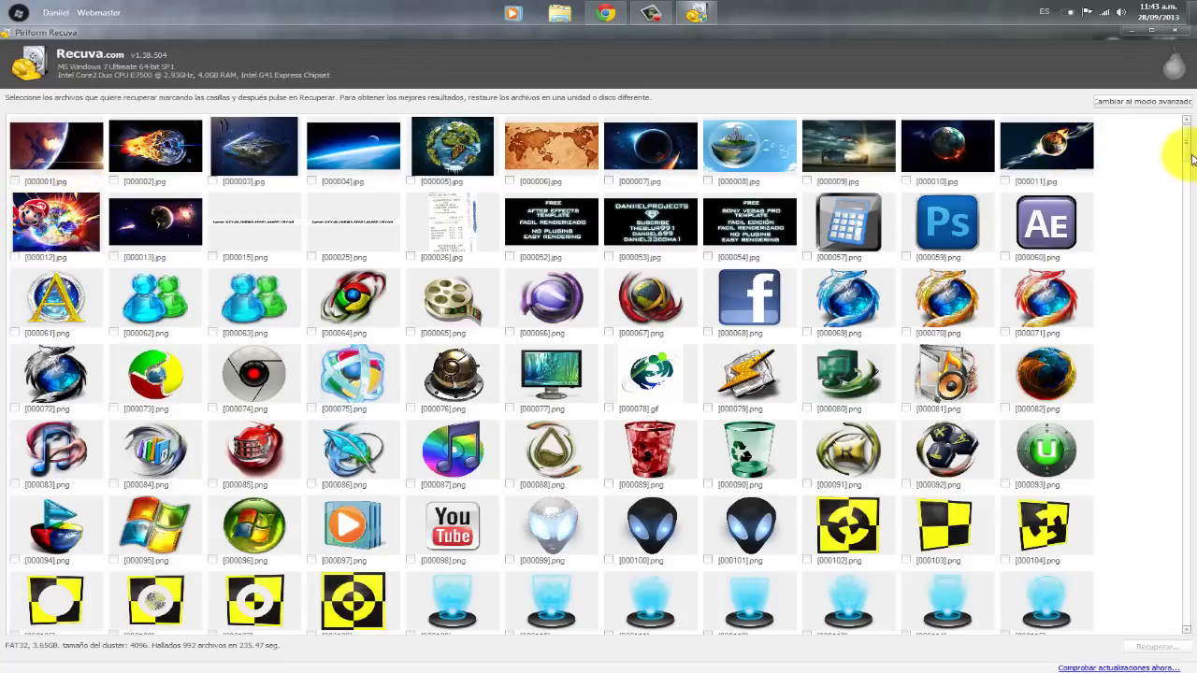
pyautogui.moveTo(1192, 160); pyautogui.dragTo(1190, 260)
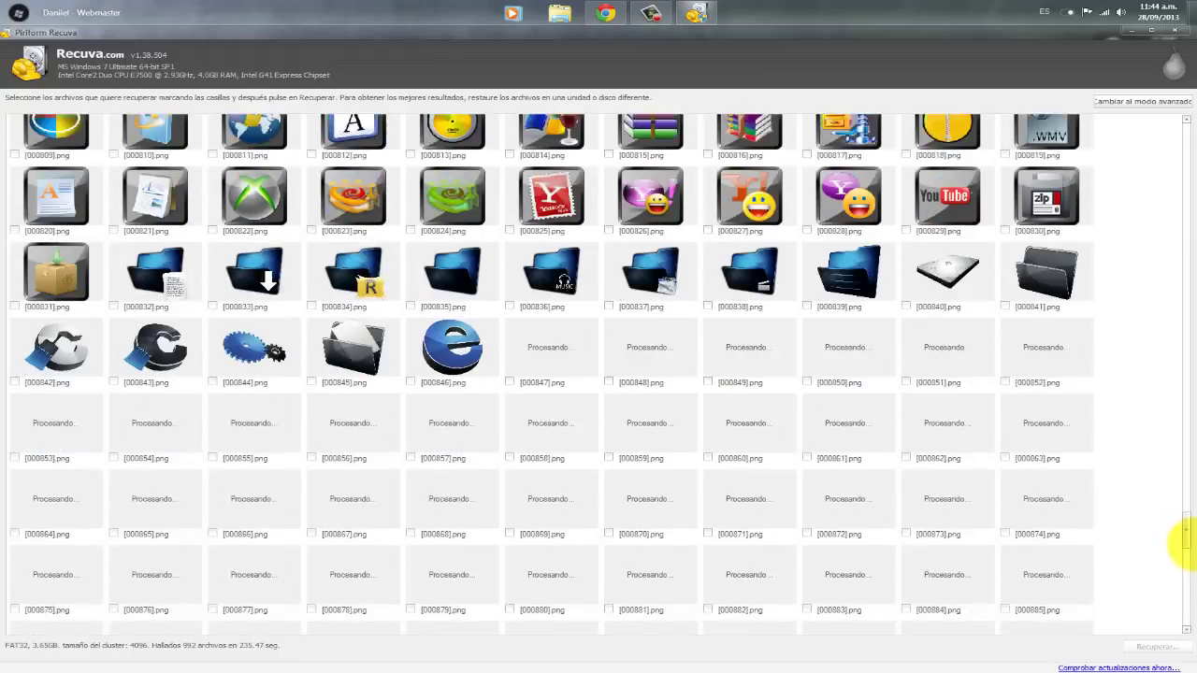
pyautogui.scroll(-3, 1186, 594)
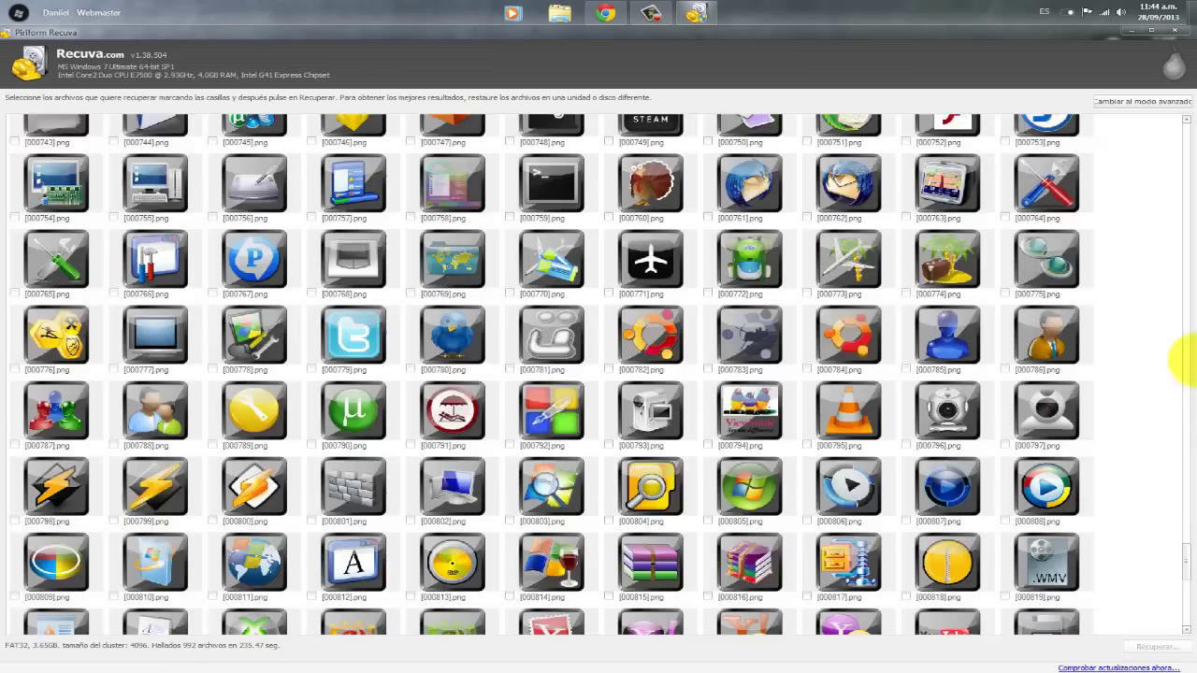
pyautogui.scroll(-15, 1184, 360)
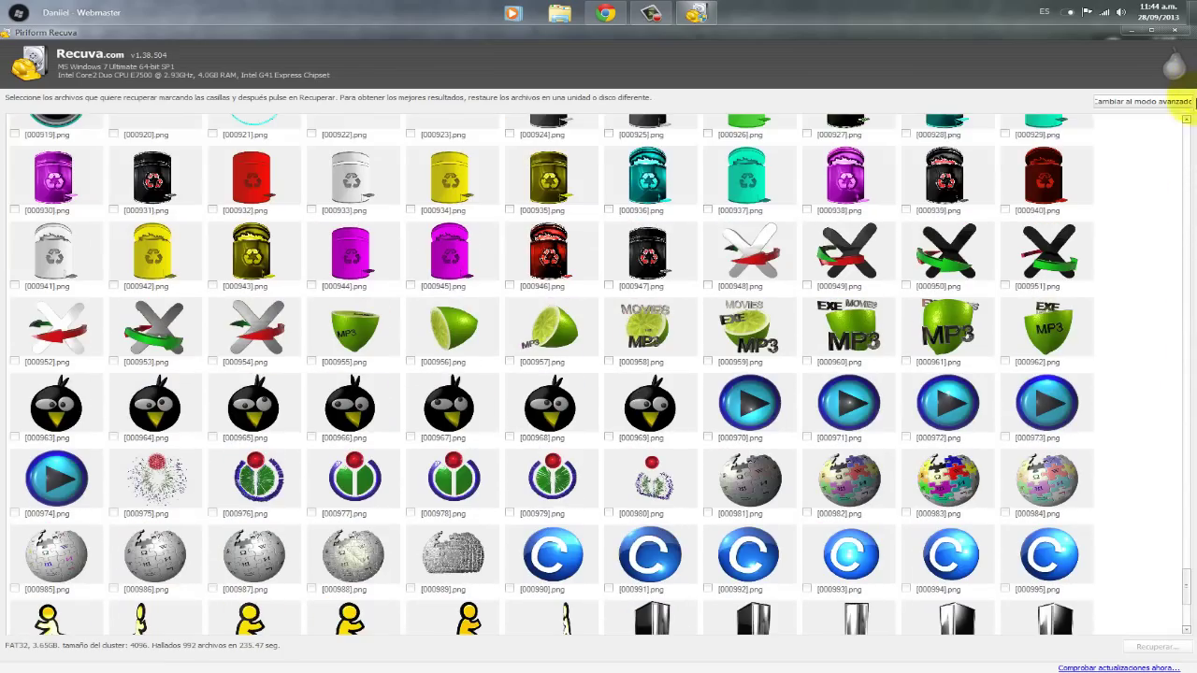
pyautogui.scroll(10, 1182, 134)
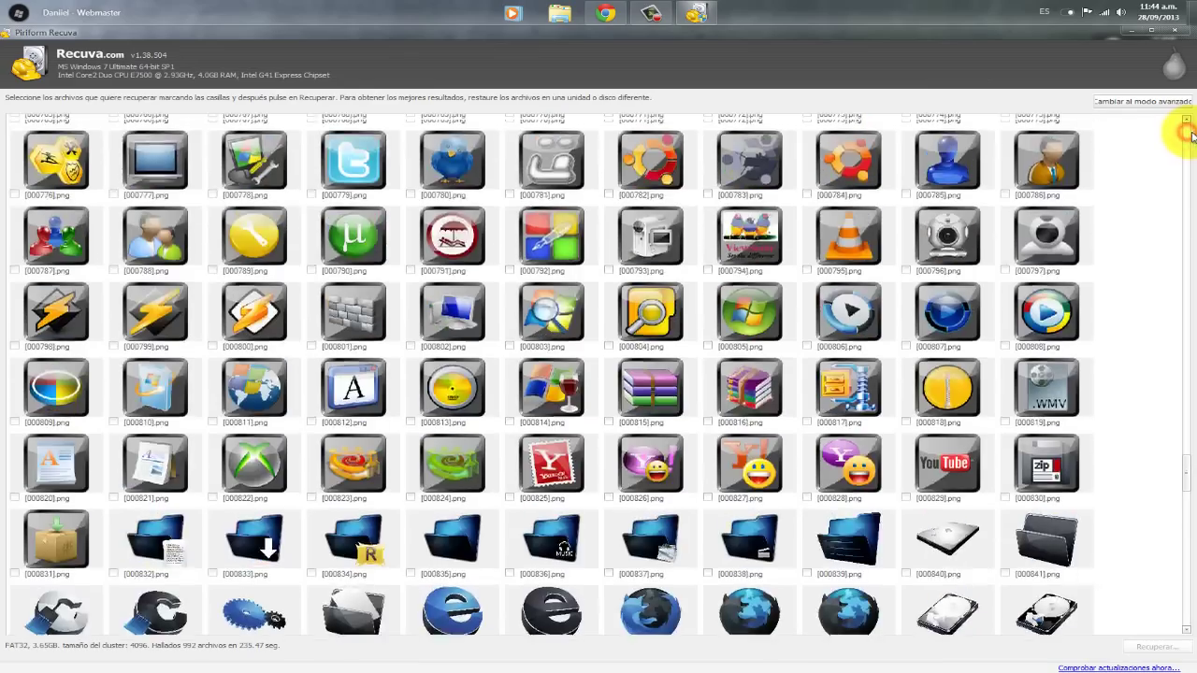
# Mark the first five found images, [000001].jpg through [000005].jpg, for recovery
pyautogui.scroll(5, 1188, 134)
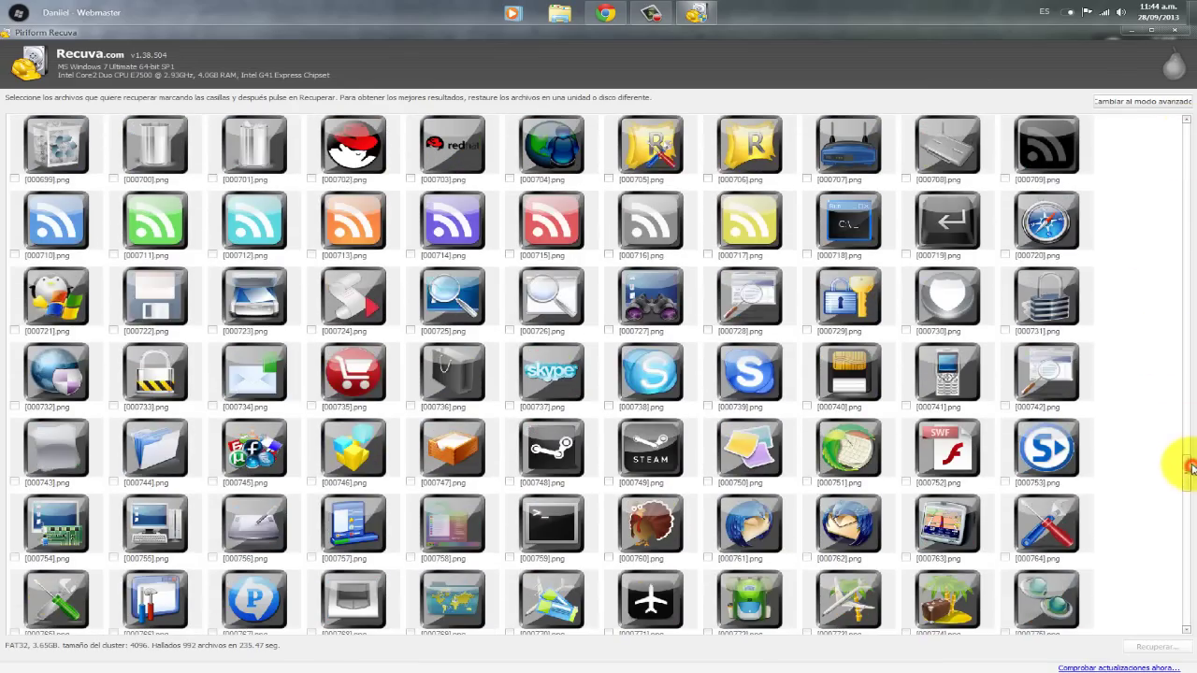
pyautogui.moveTo(1186, 468); pyautogui.dragTo(1184, 107)
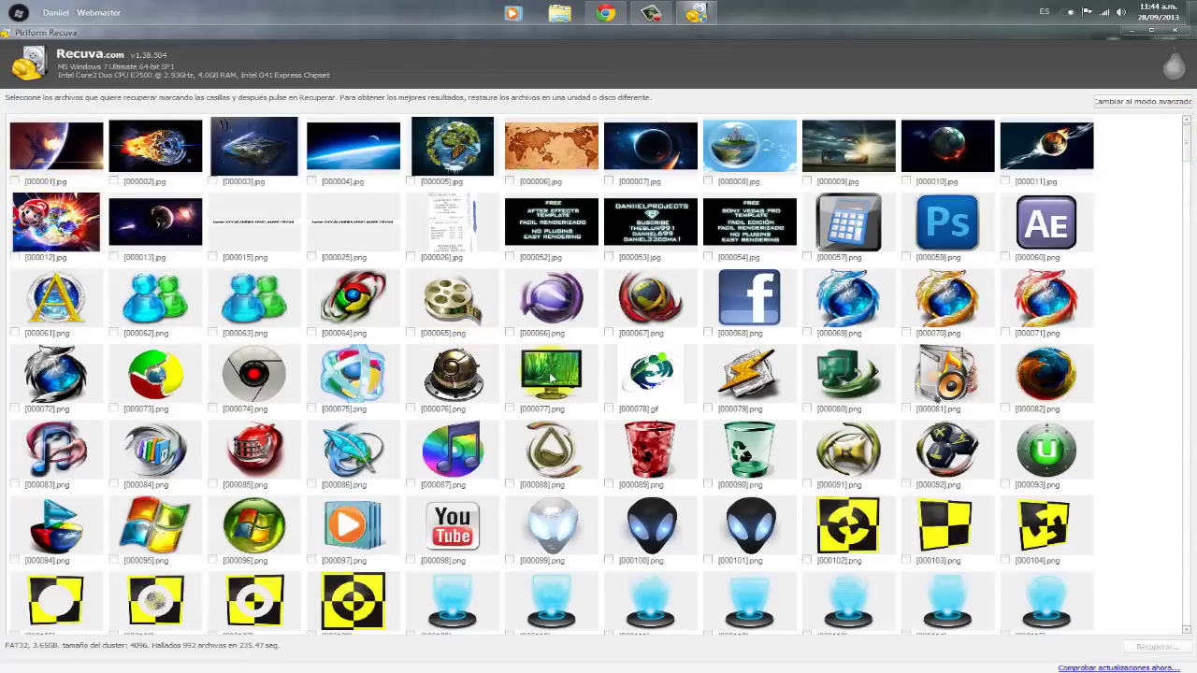
pyautogui.click(14, 180)
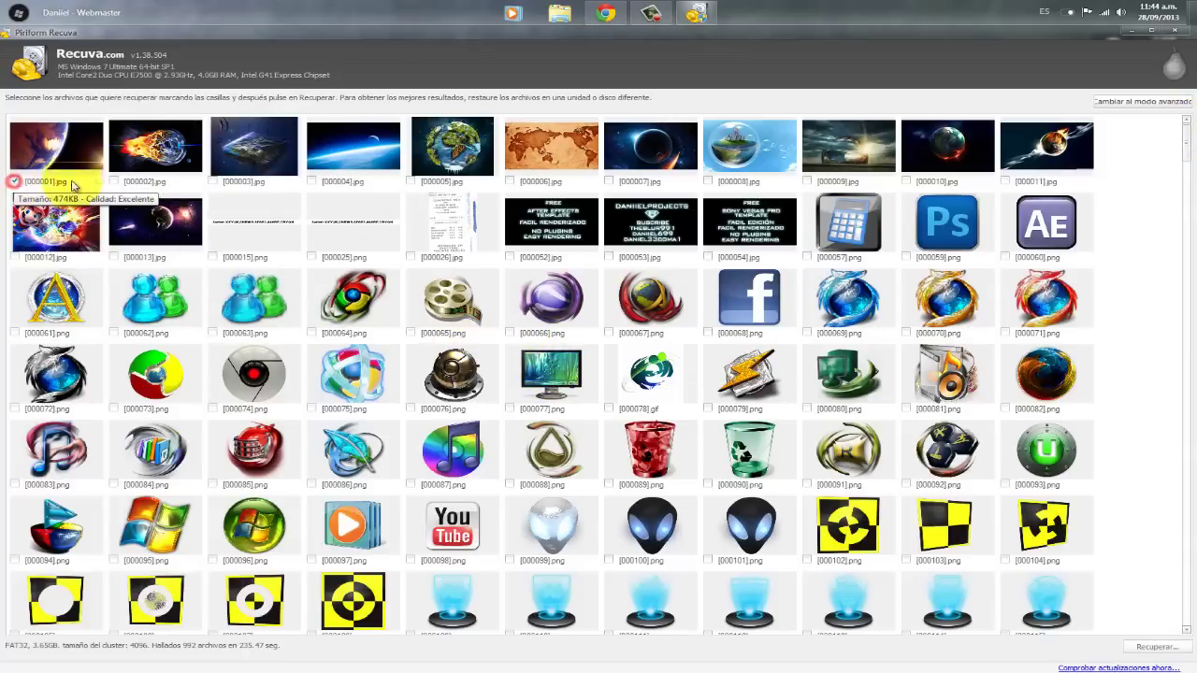
pyautogui.click(113, 181)
pyautogui.click(213, 180)
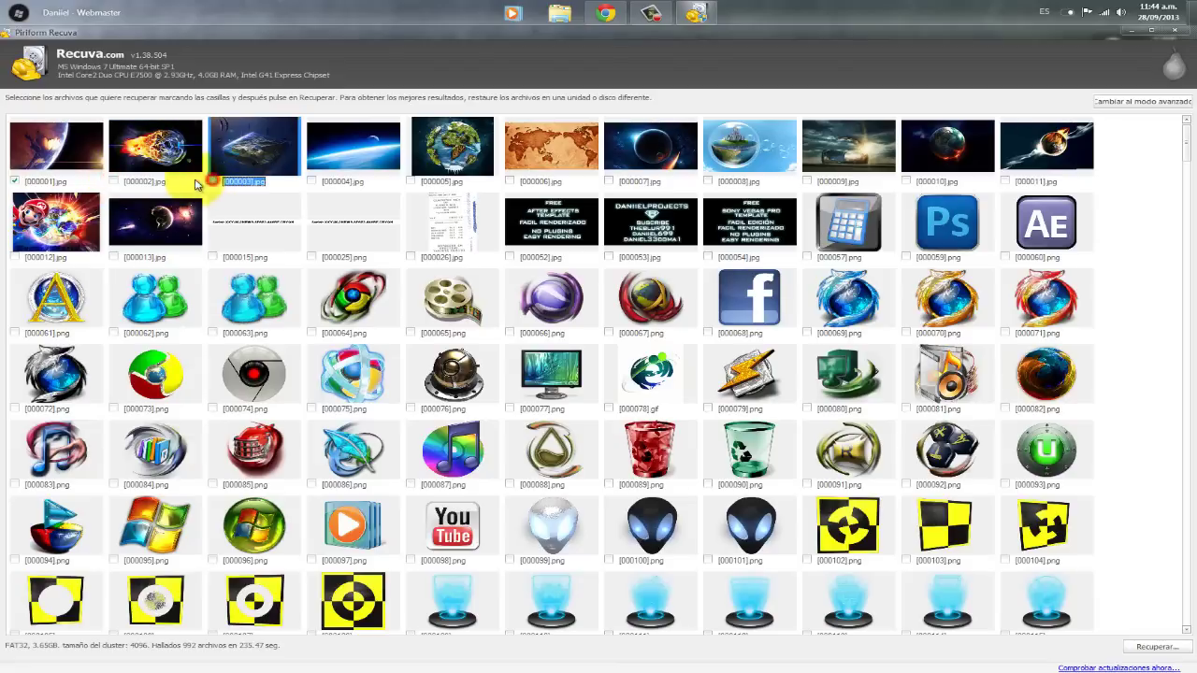
pyautogui.click(112, 182)
pyautogui.click(114, 181)
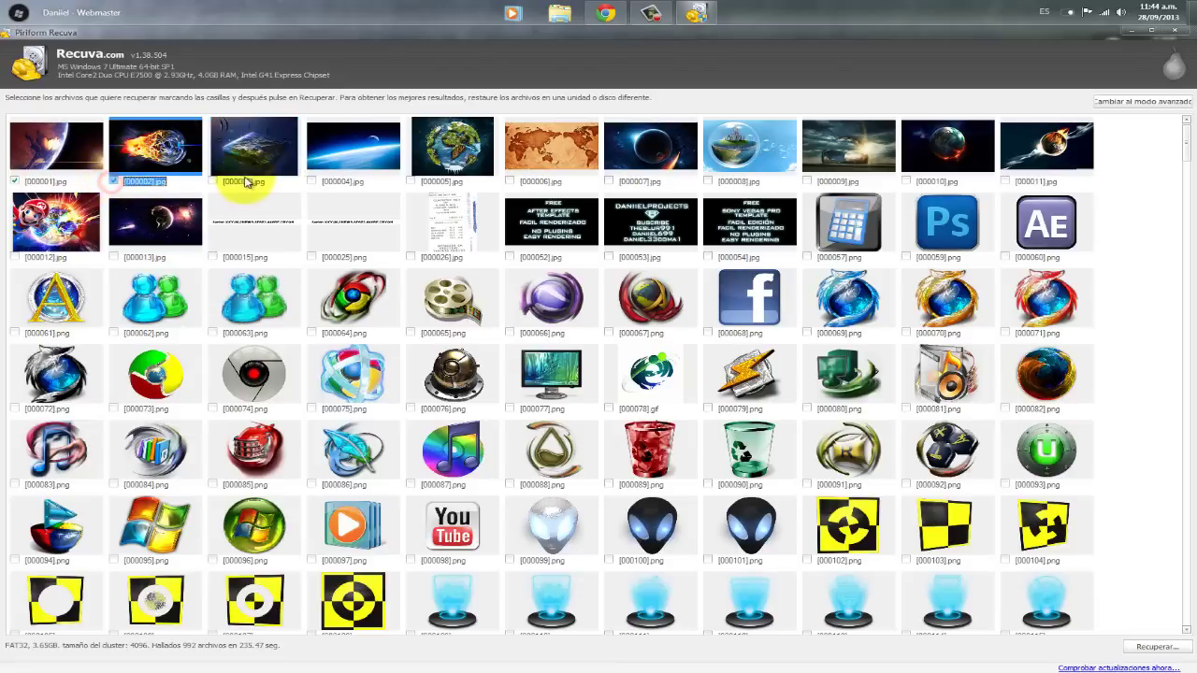
pyautogui.click(213, 181)
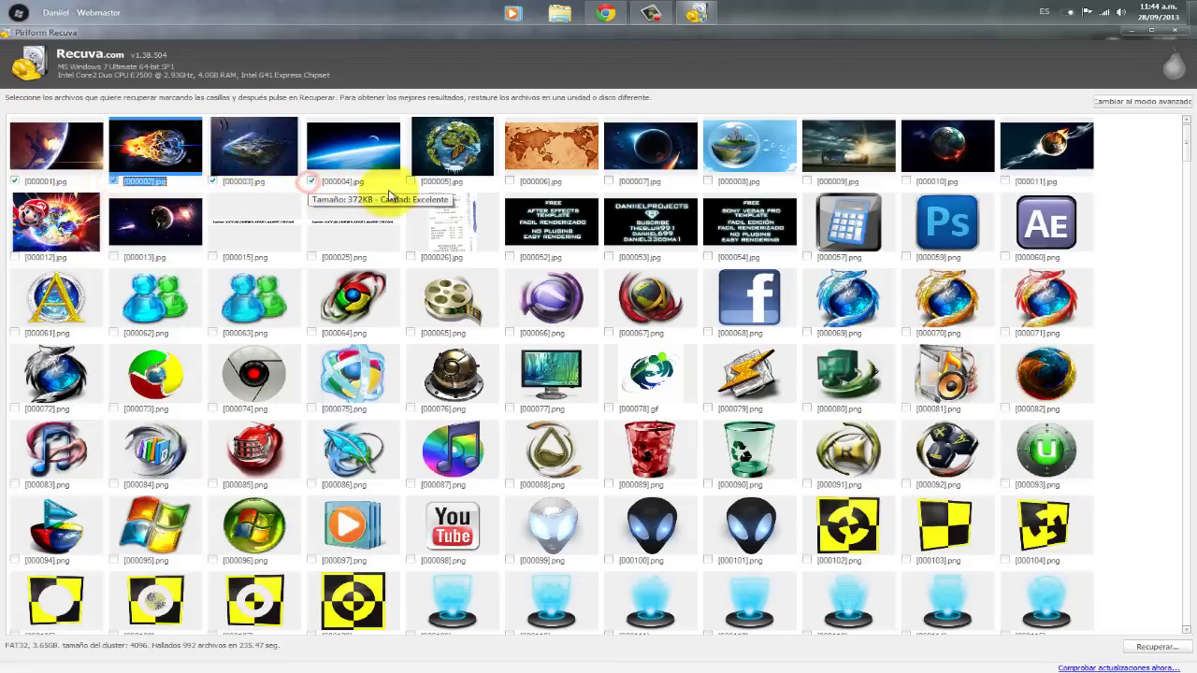
pyautogui.click(411, 180)
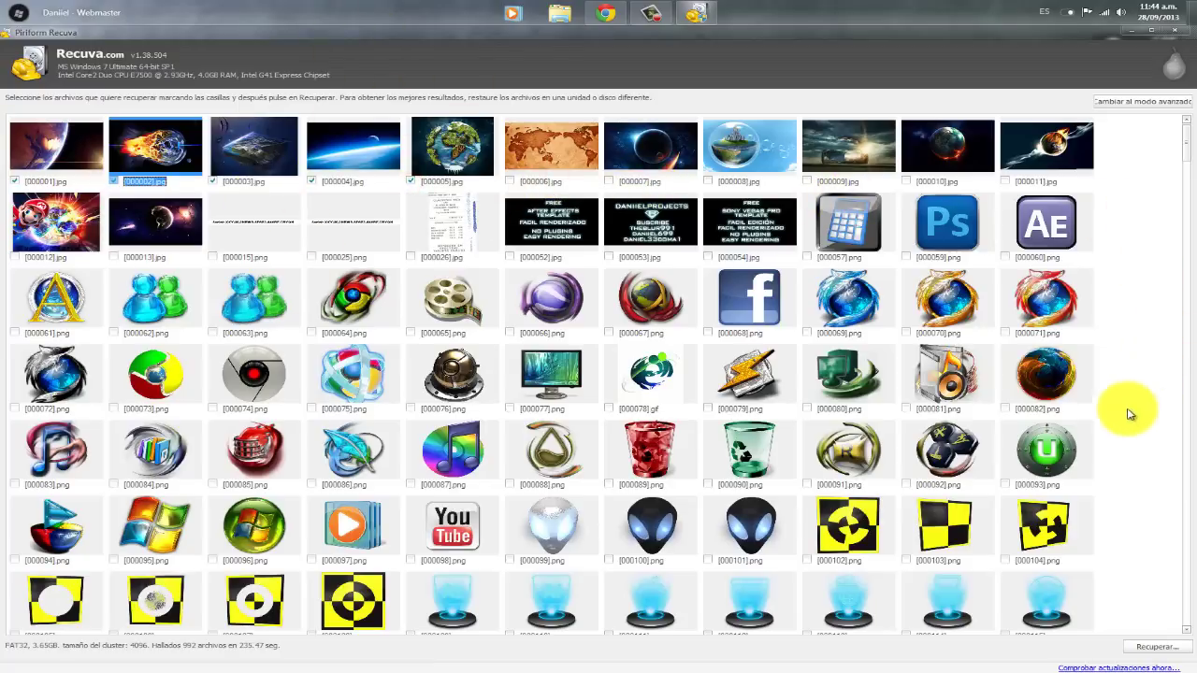
# Recover the marked images into a new folder named recuperacion on the Escritorio and dismiss the completion message
pyautogui.click(1156, 647)
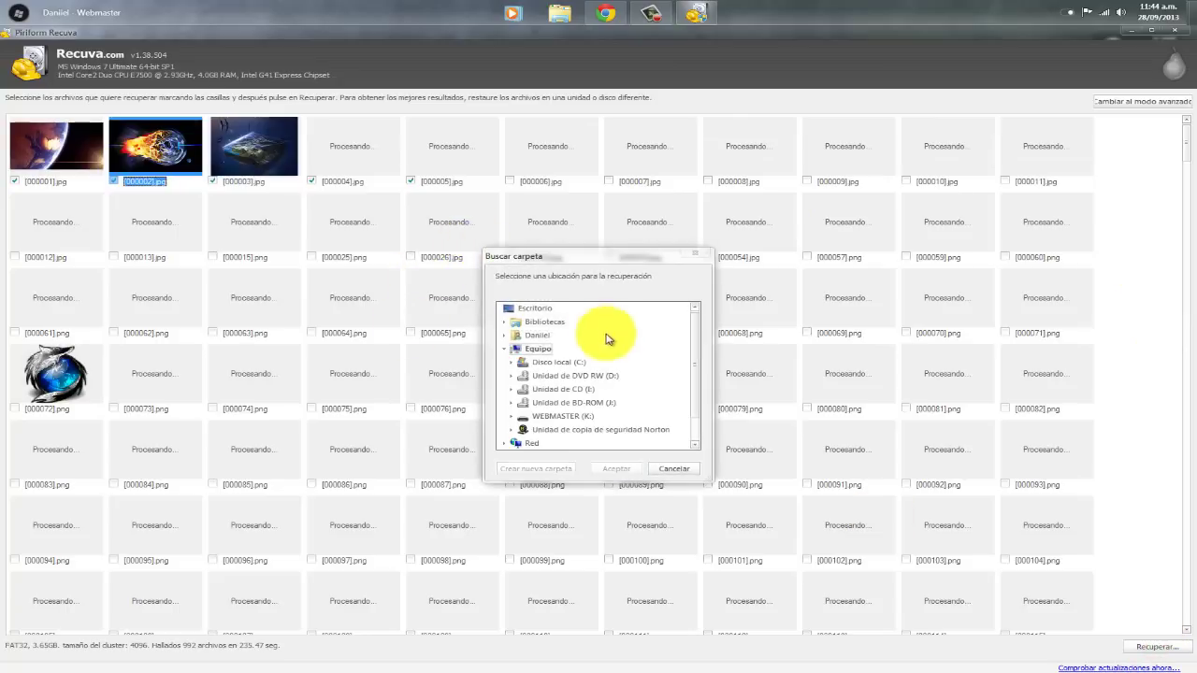
pyautogui.click(537, 310)
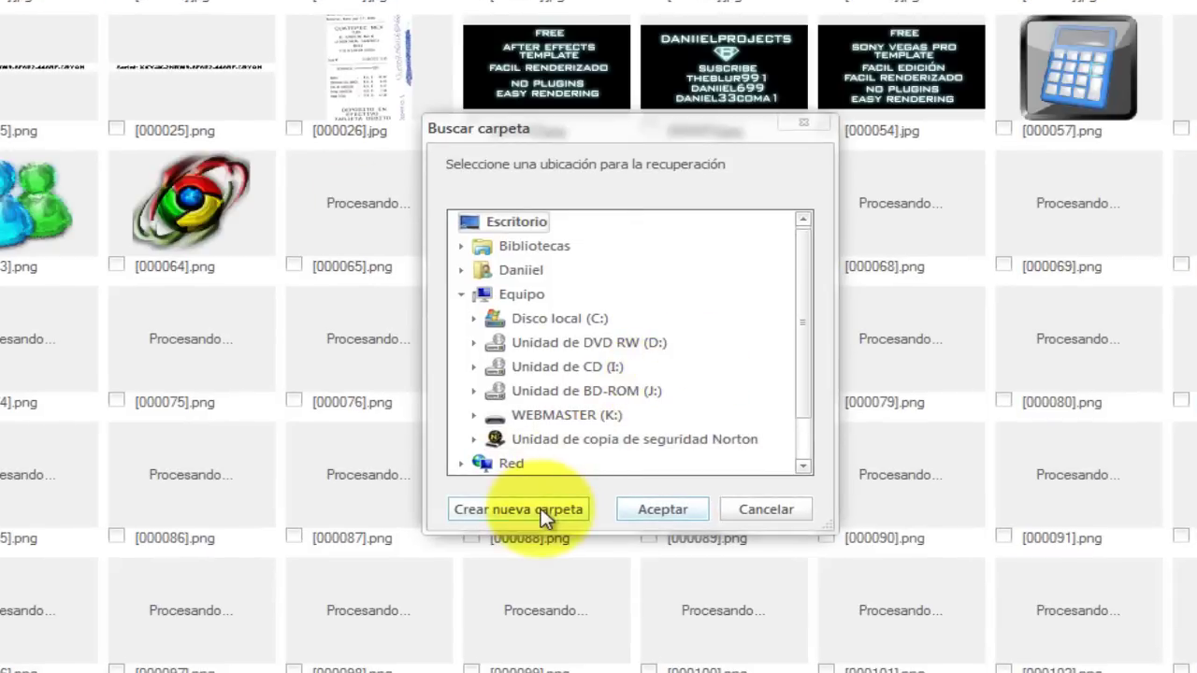
pyautogui.click(540, 510)
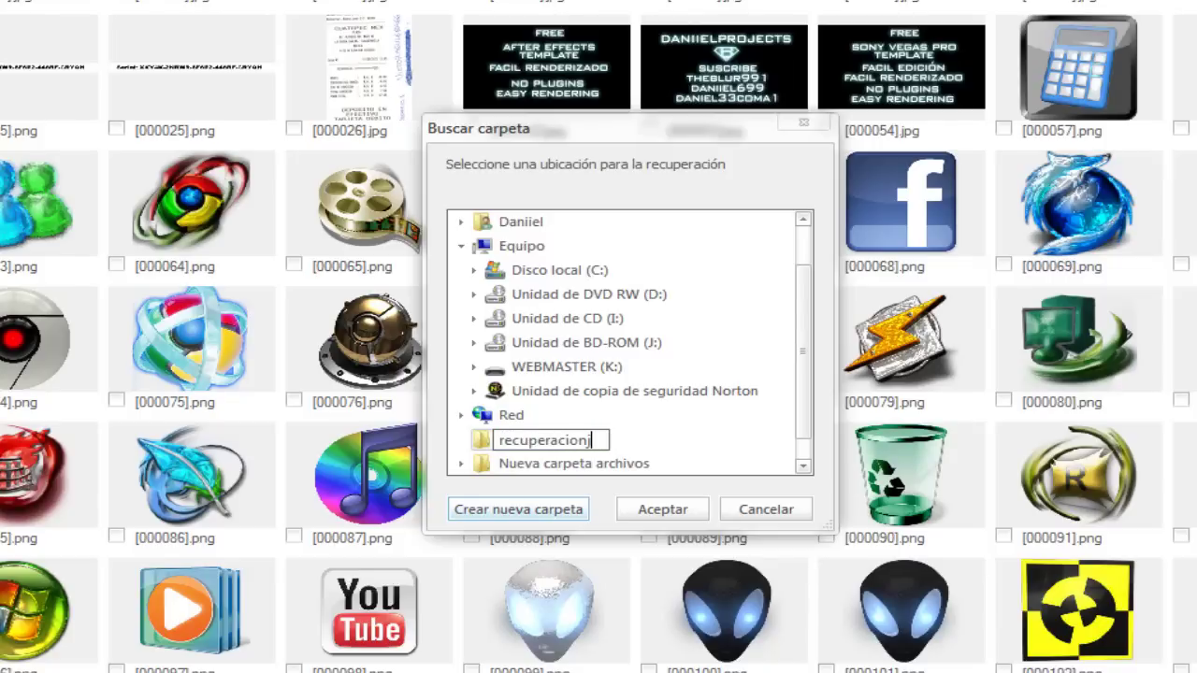
pyautogui.write('recuperacion')
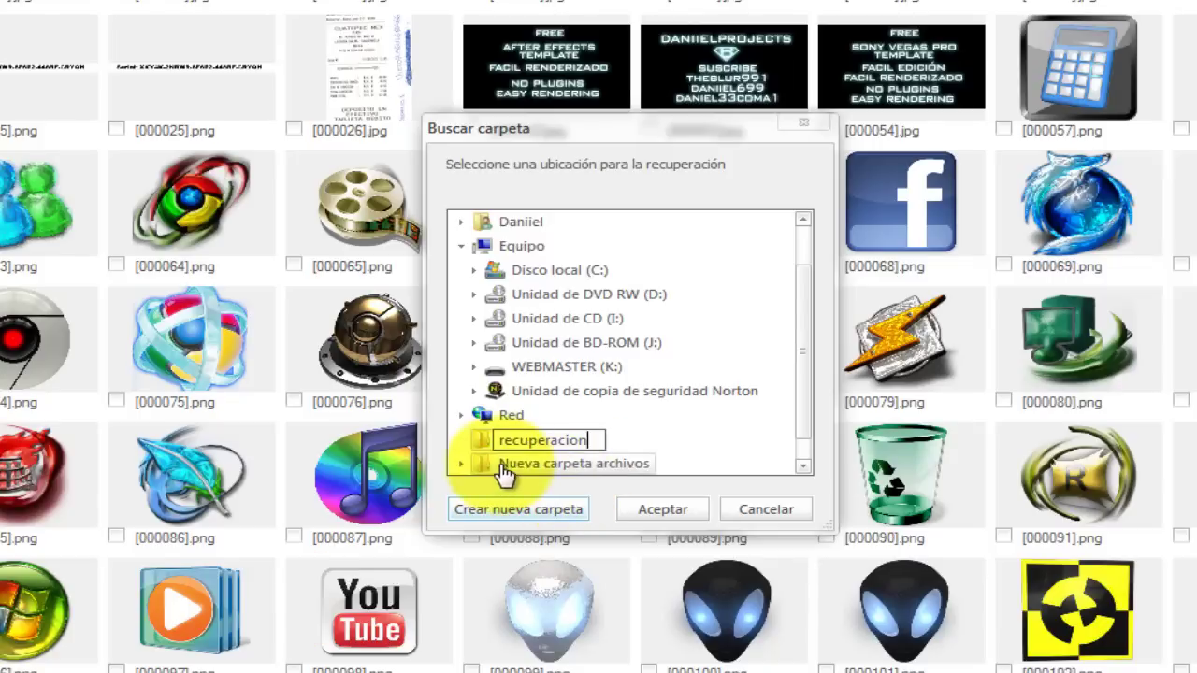
pyautogui.click(482, 438)
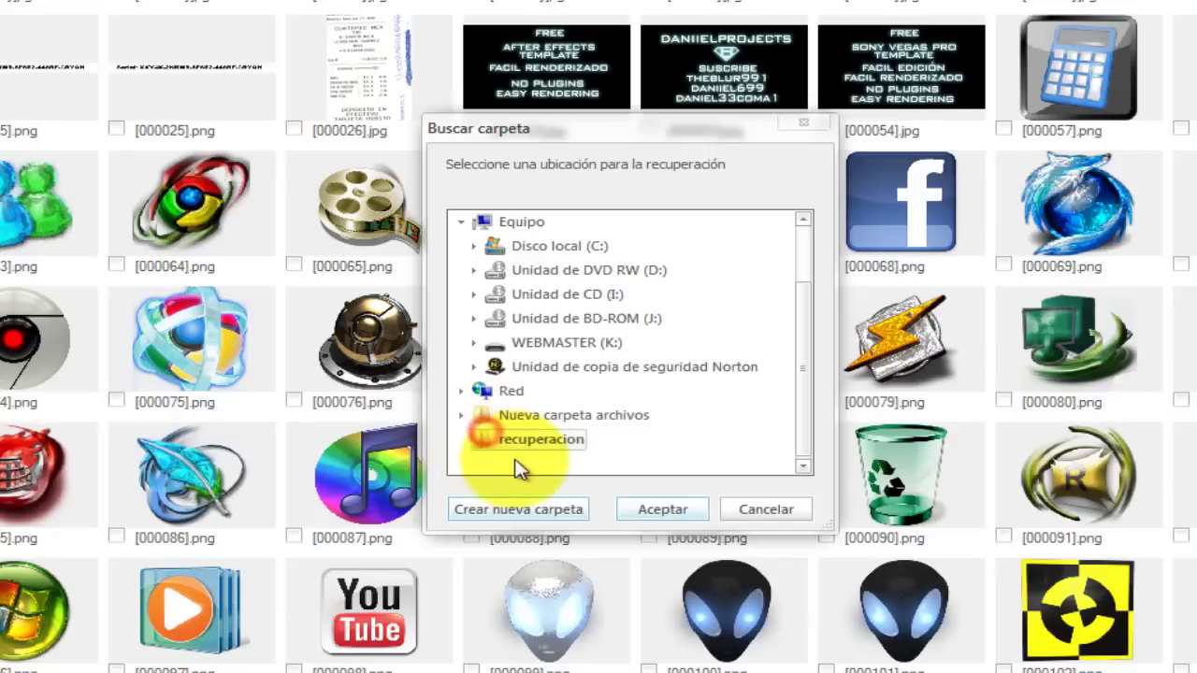
pyautogui.click(663, 510)
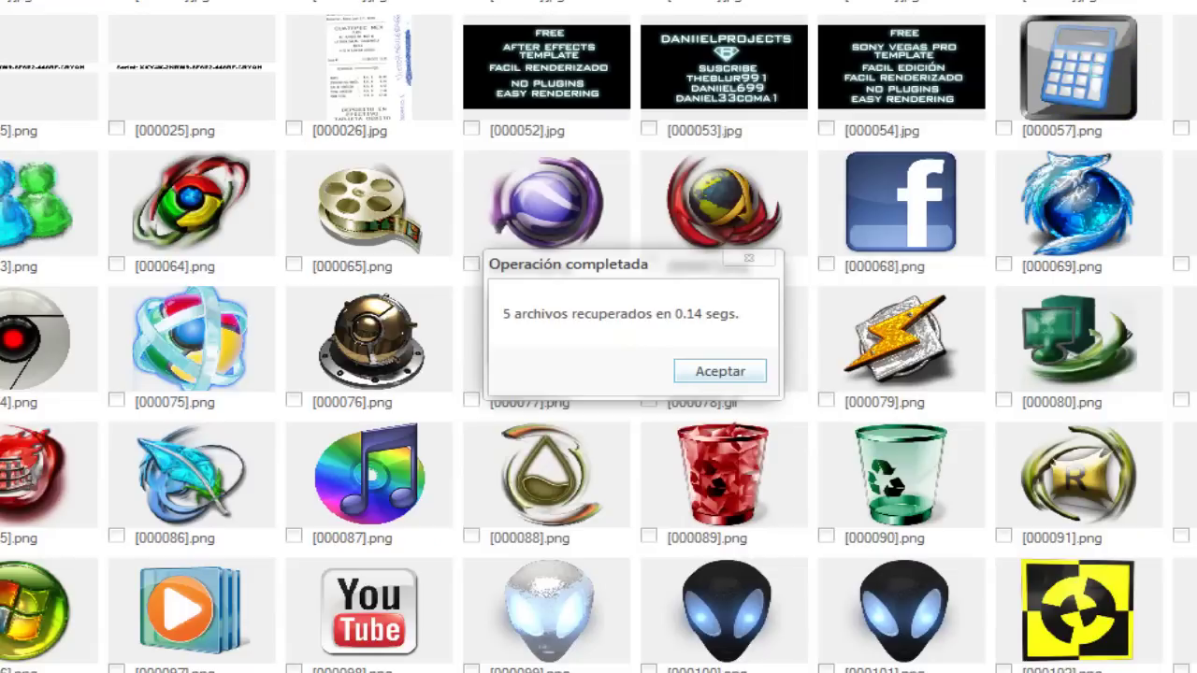
pyautogui.click(718, 372)
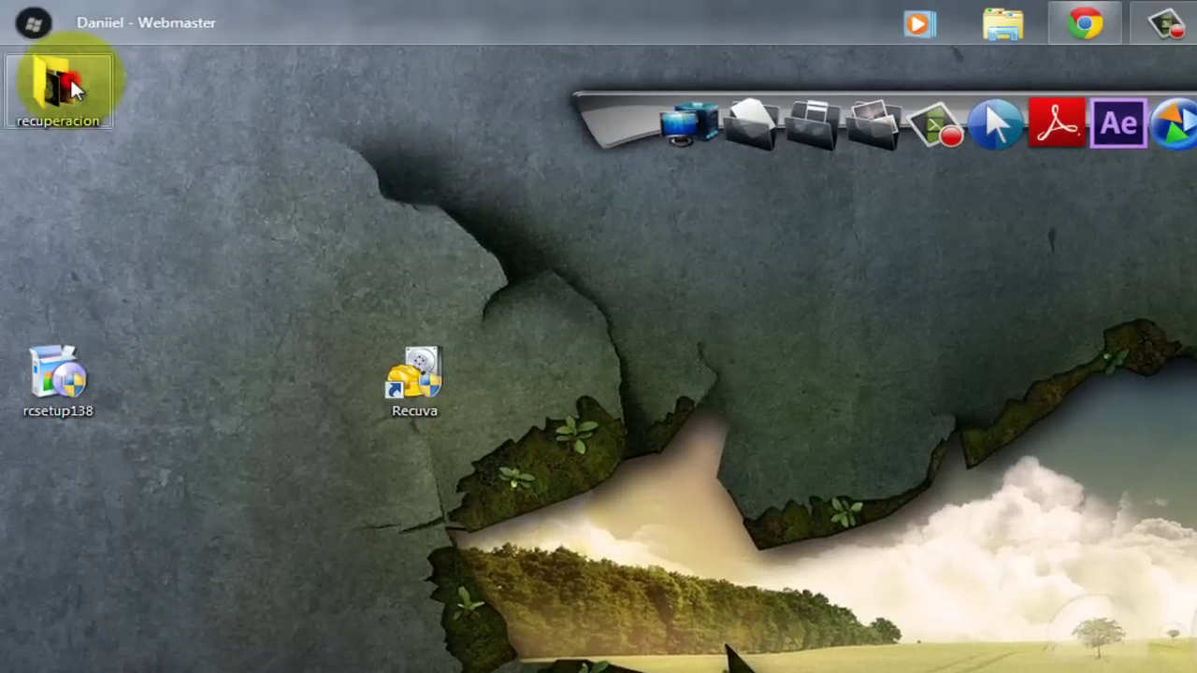
# Open the recuperacion folder on the desktop to check the recovered images, and close it
pyautogui.doubleClick(417, 379)
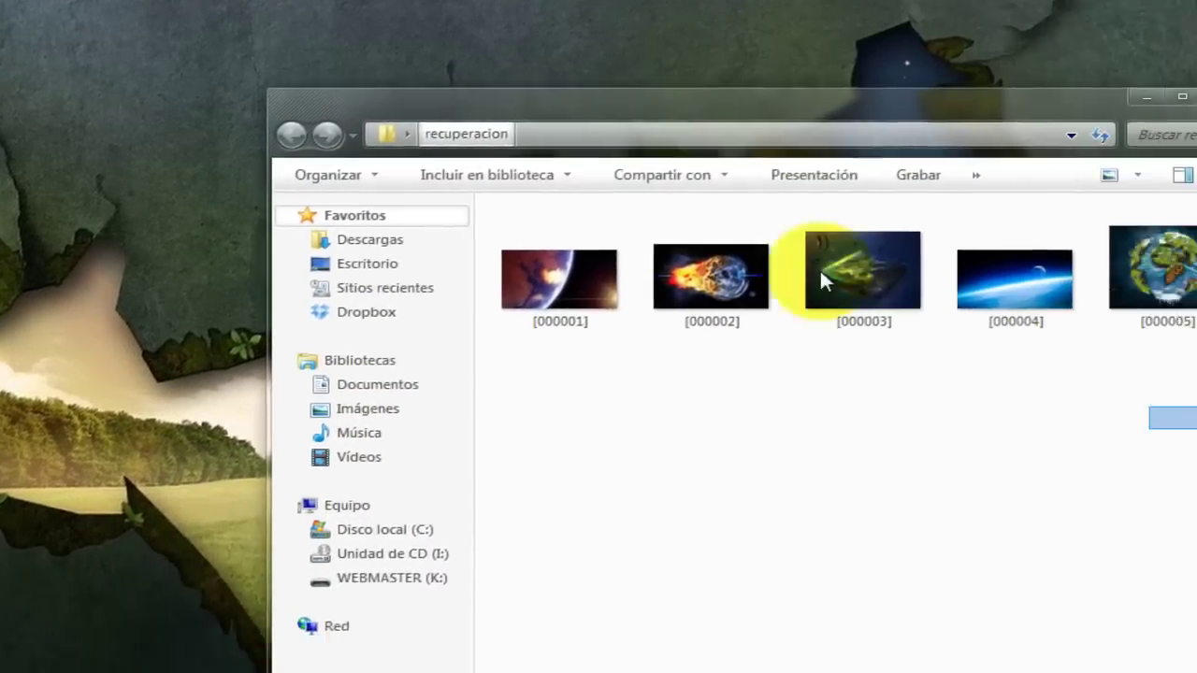
pyautogui.moveTo(1196, 595); pyautogui.dragTo(1141, 387)
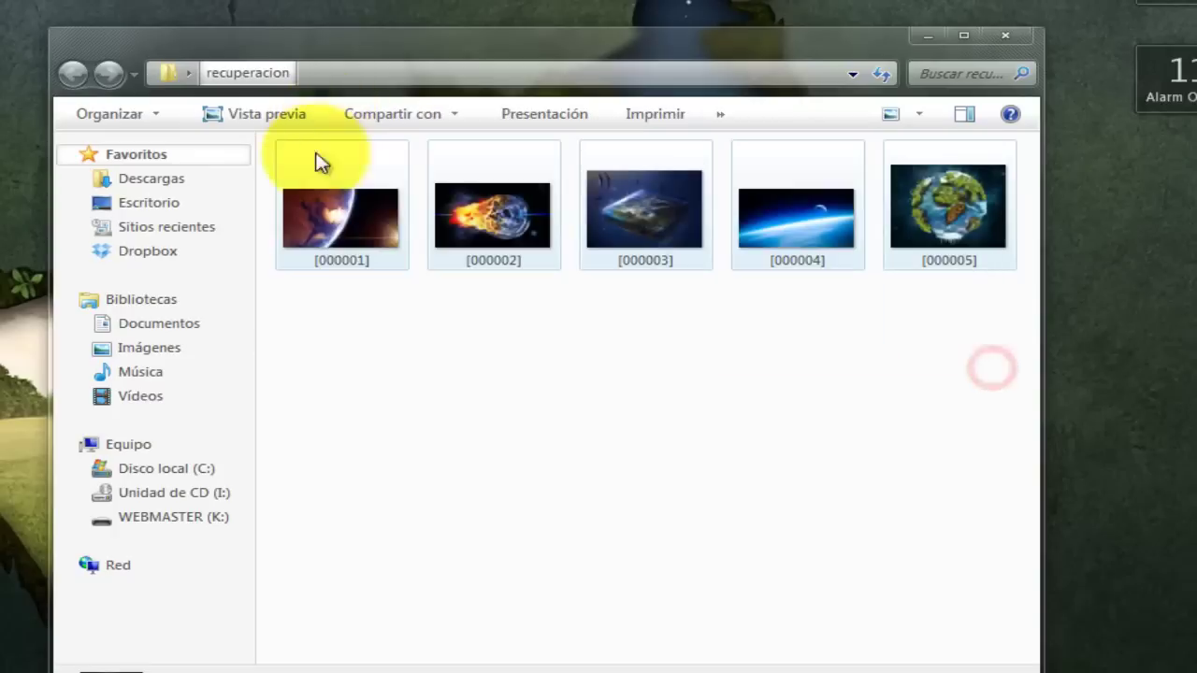
pyautogui.click(1005, 35)
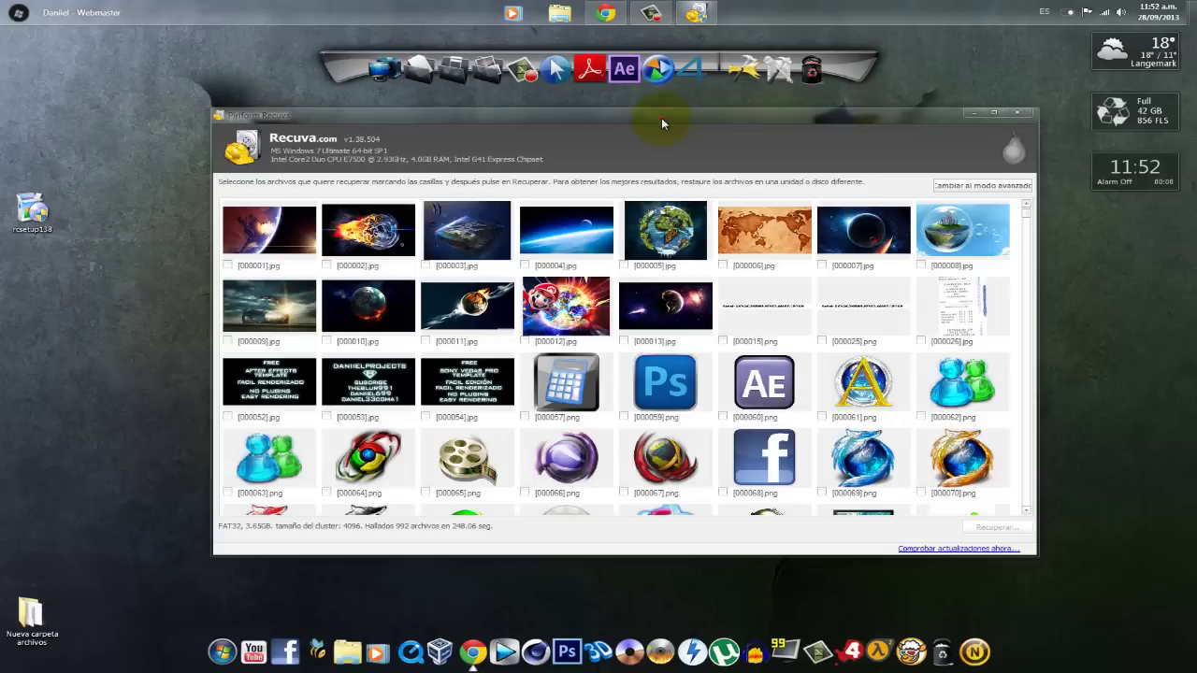
# Switch Recuva to advanced mode and set the file-type filter to Imágenes
pyautogui.moveTo(661, 118); pyautogui.dragTo(618, 120)
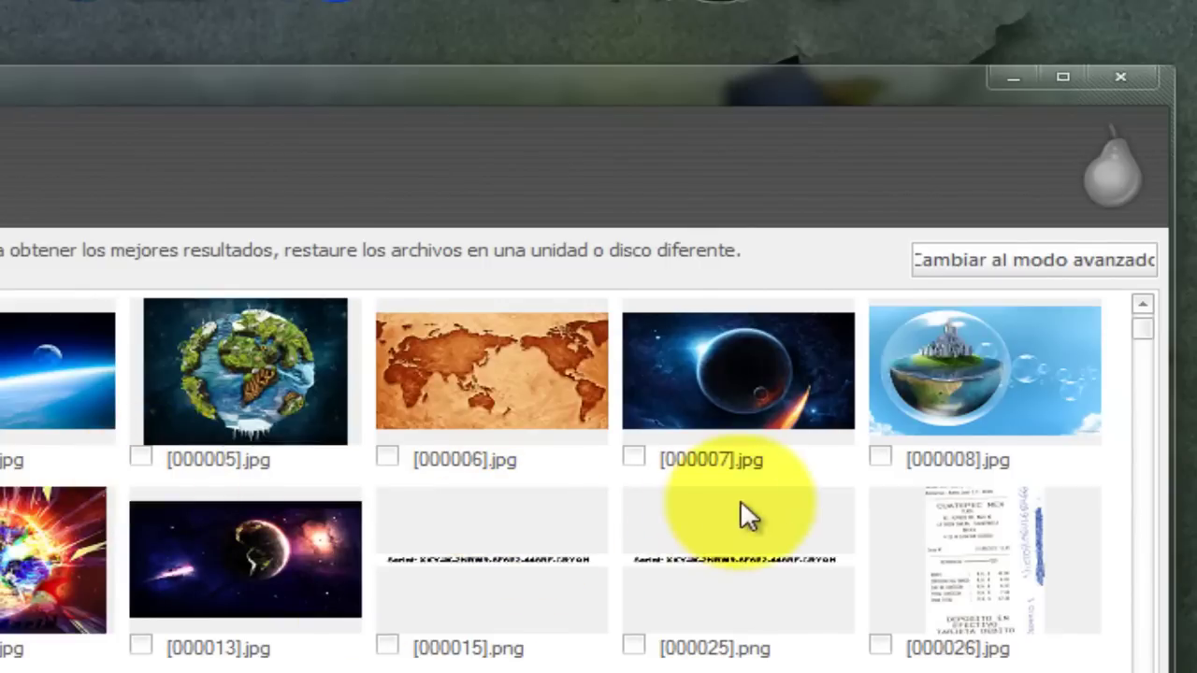
pyautogui.click(1016, 260)
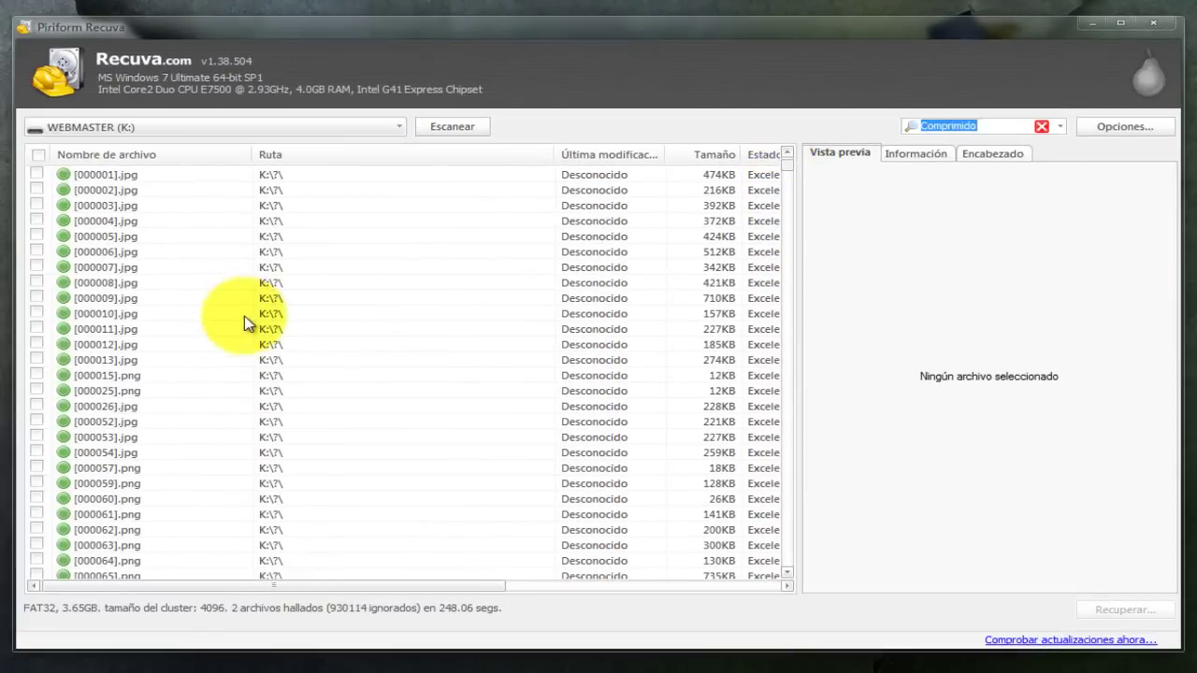
pyautogui.press('Down')
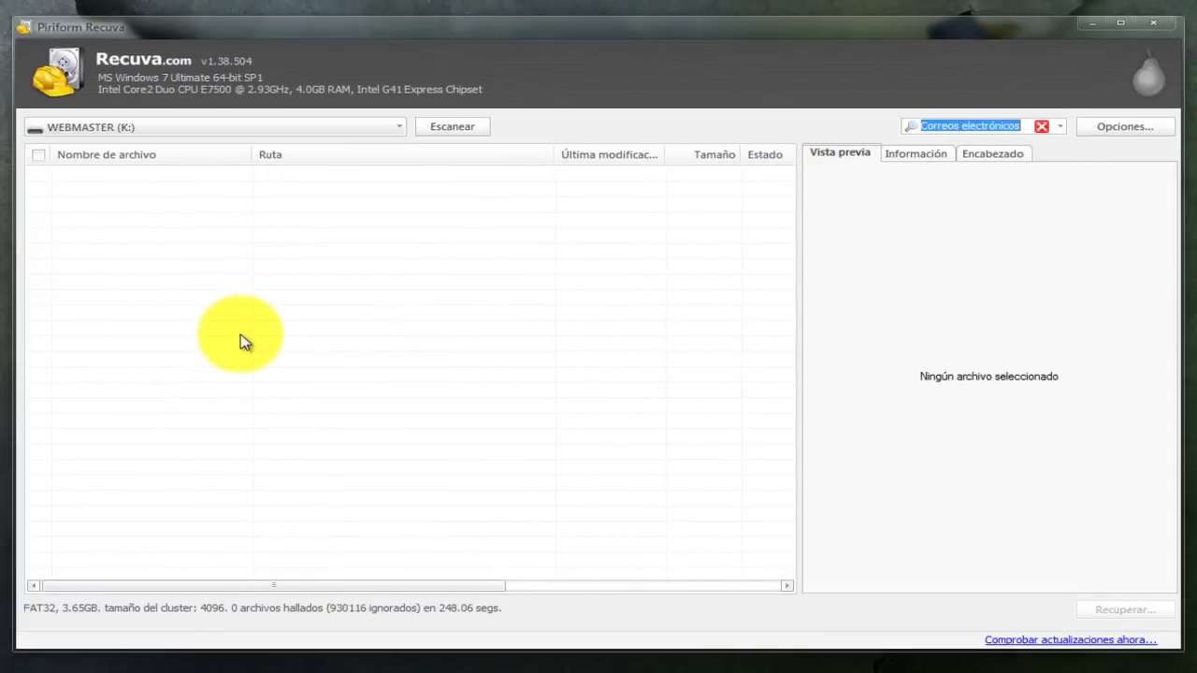
pyautogui.press('Up')
pyautogui.press('Up')
pyautogui.press('Up')
pyautogui.press('Up')
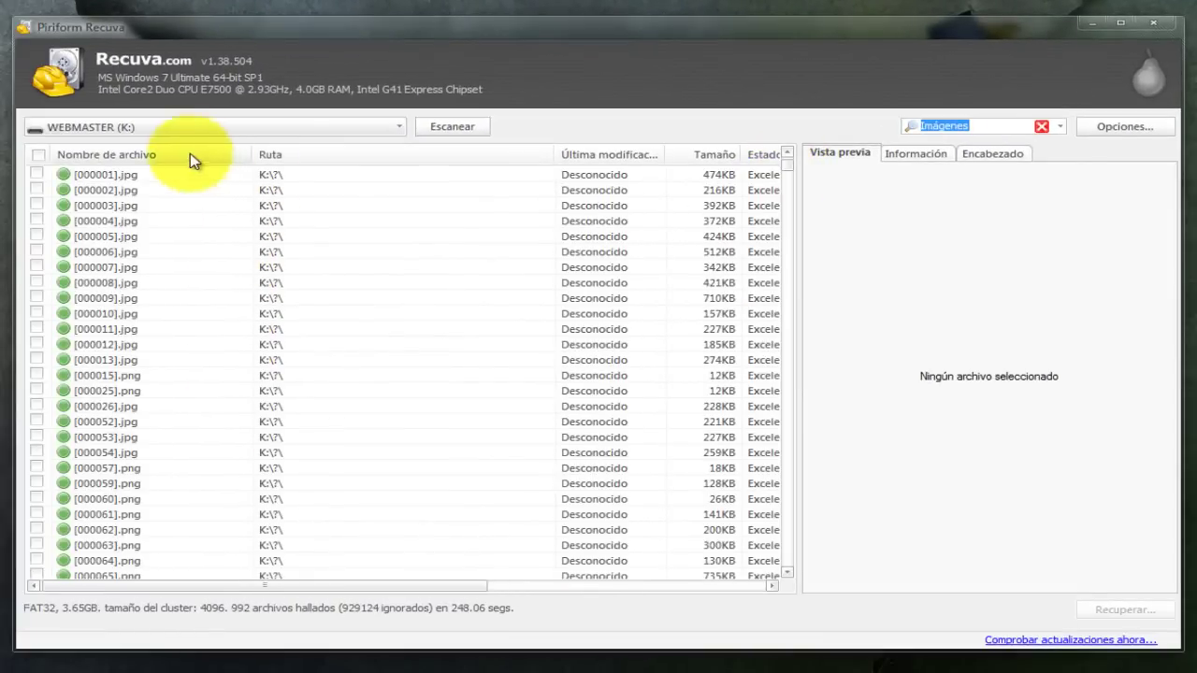
# Preview the images [000001].jpg, [000002].jpg and [000003].jpg, and widen the file list to show the full Estado column
pyautogui.click(94, 175)
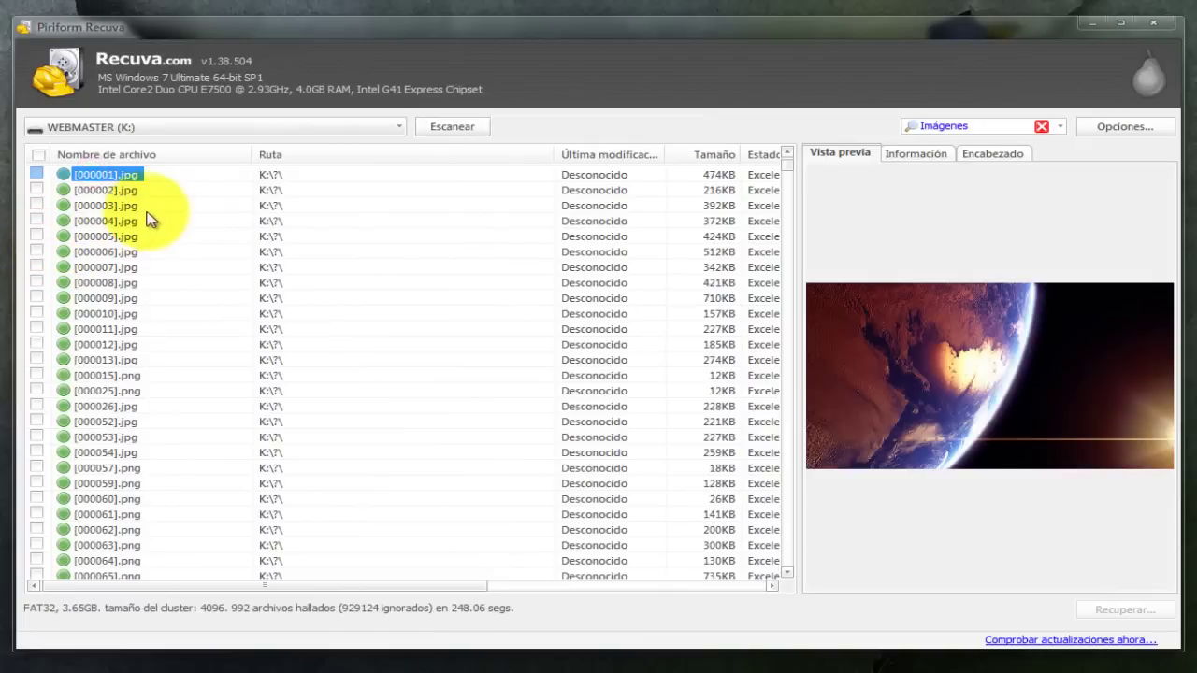
pyautogui.click(106, 191)
pyautogui.click(103, 206)
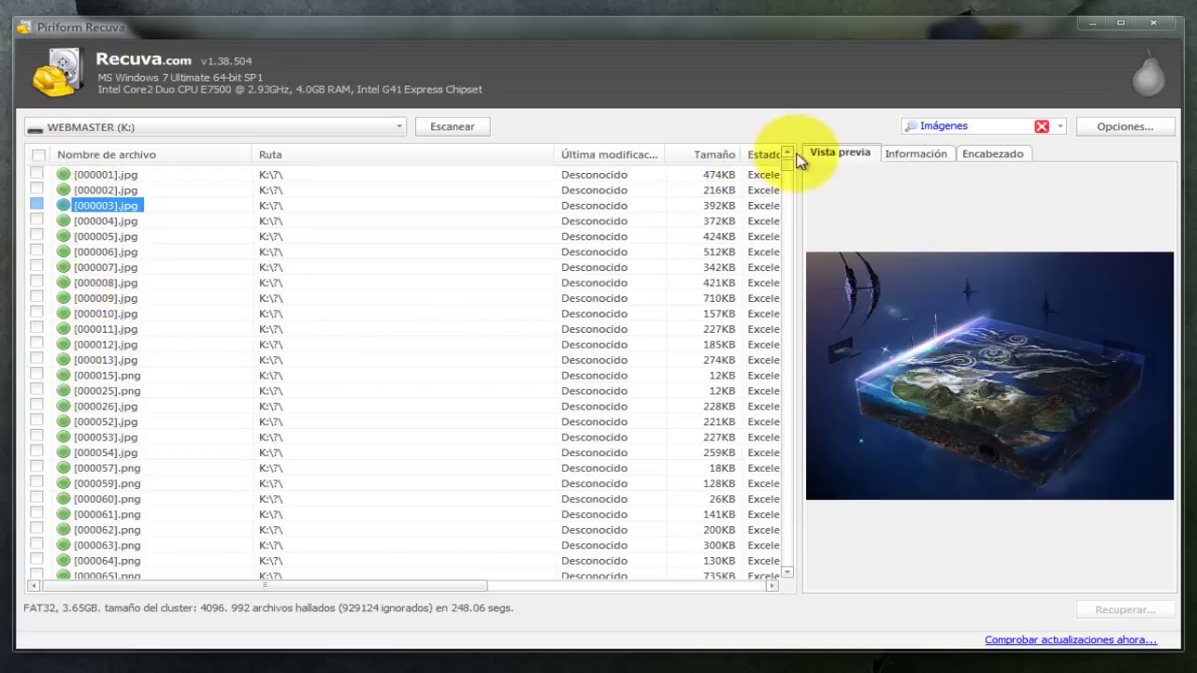
pyautogui.moveTo(795, 152); pyautogui.dragTo(839, 154)
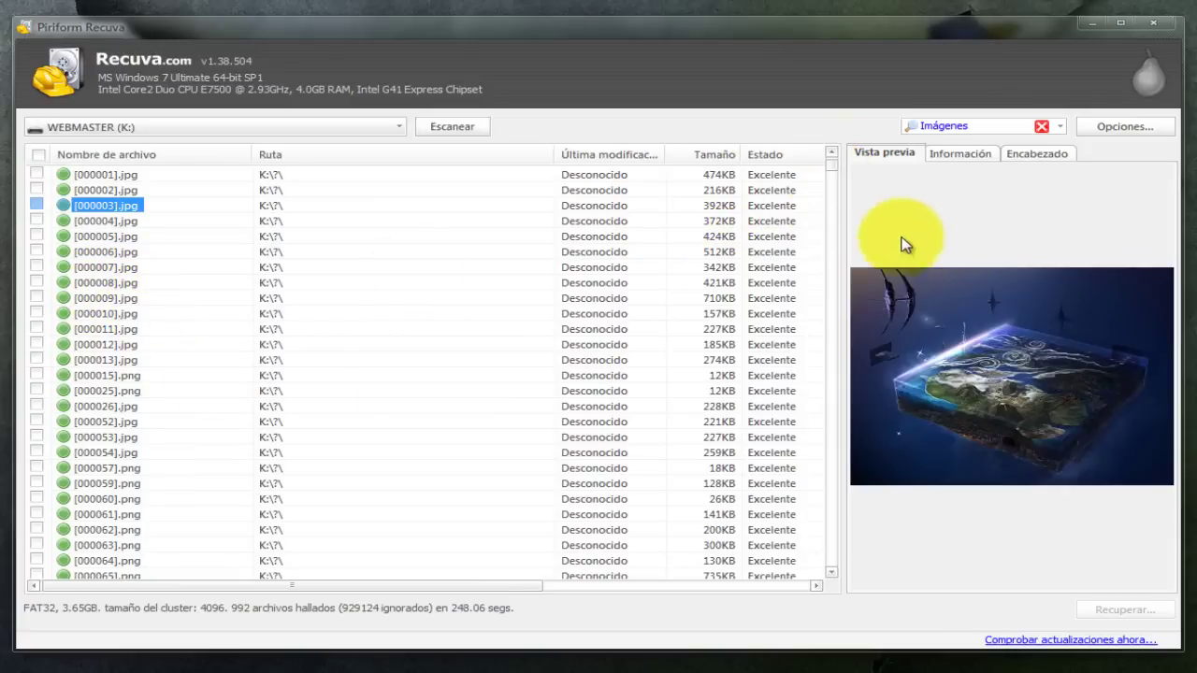
pyautogui.moveTo(837, 174); pyautogui.dragTo(849, 126)
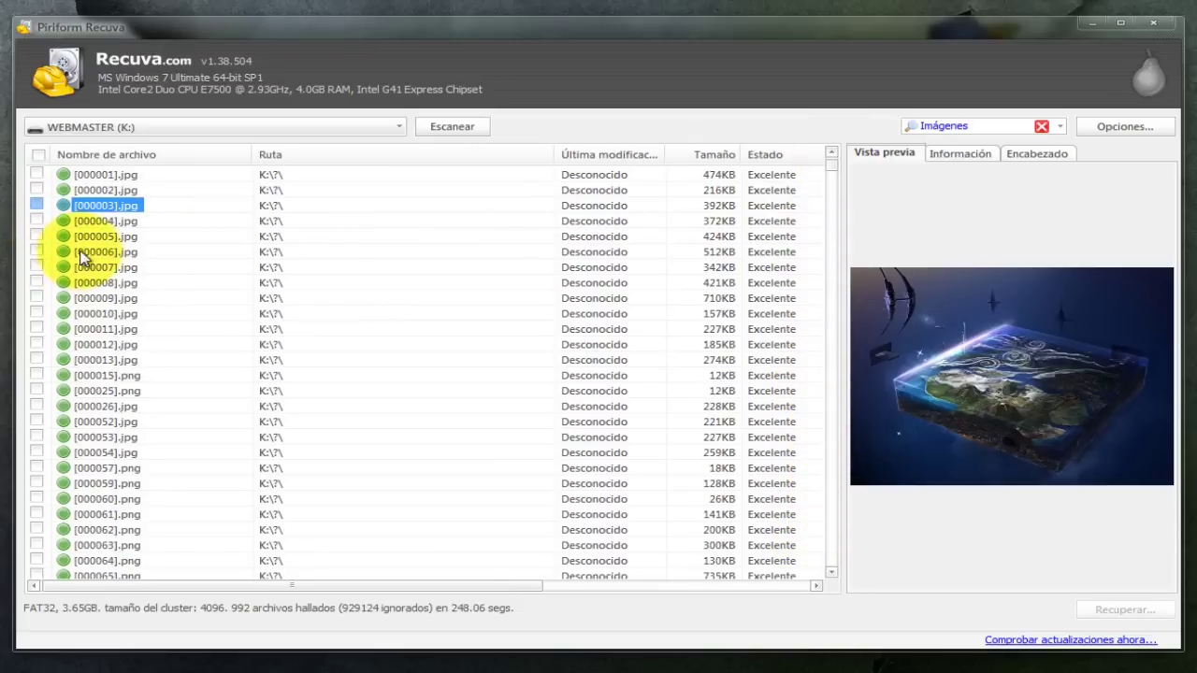
# Filter the found files by Música and select each of the listed MP3 files in turn
pyautogui.click(1061, 126)
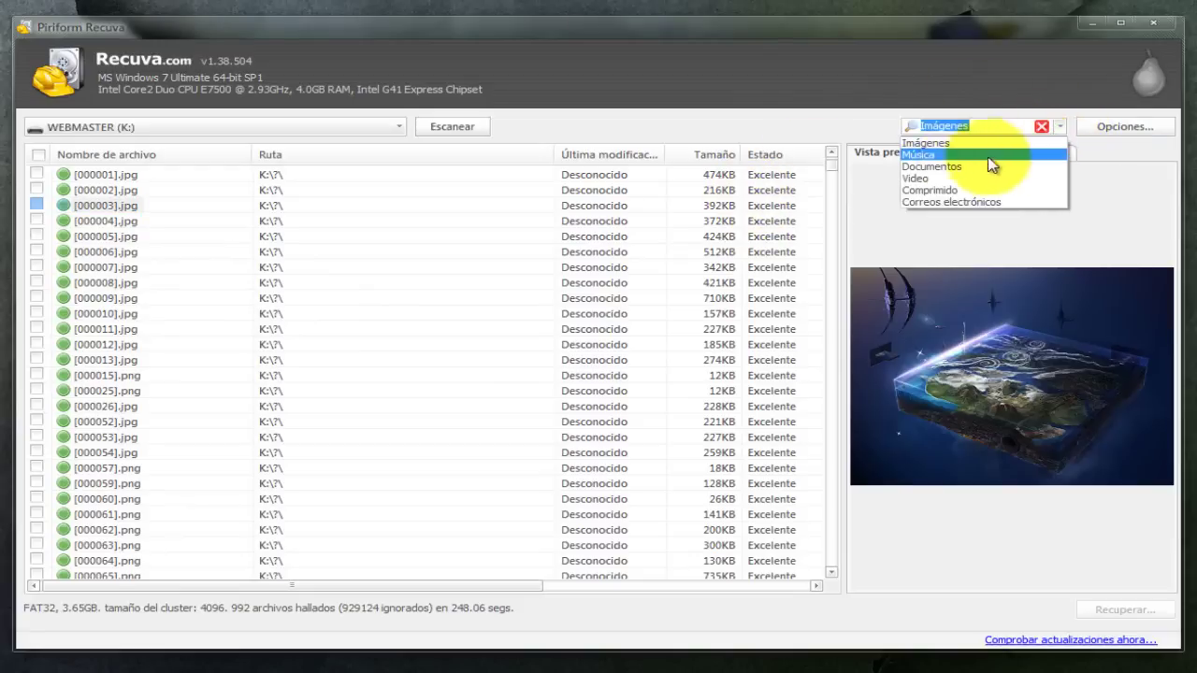
pyautogui.click(918, 156)
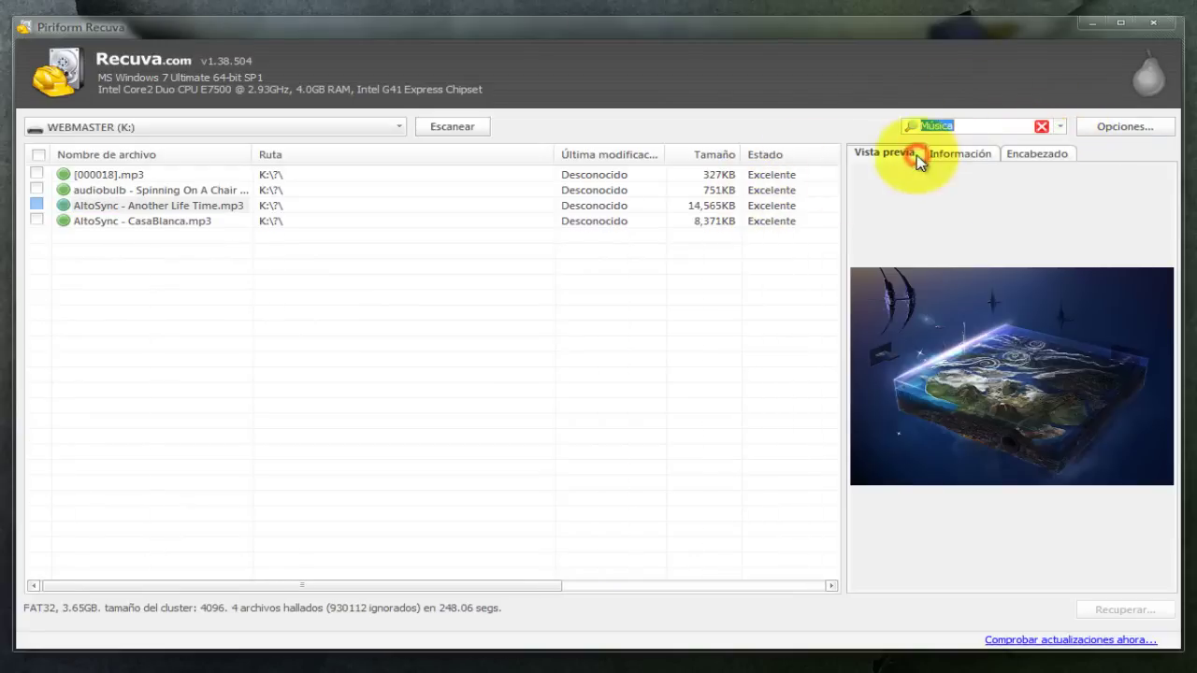
pyautogui.click(110, 223)
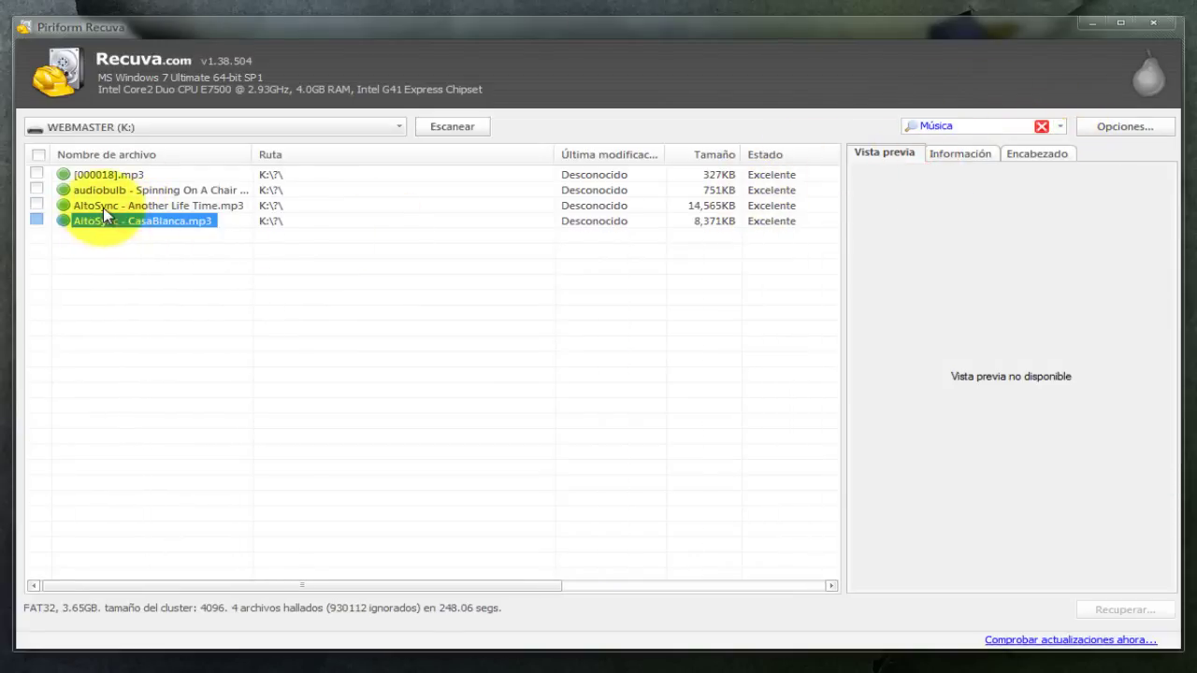
pyautogui.click(103, 207)
pyautogui.click(112, 189)
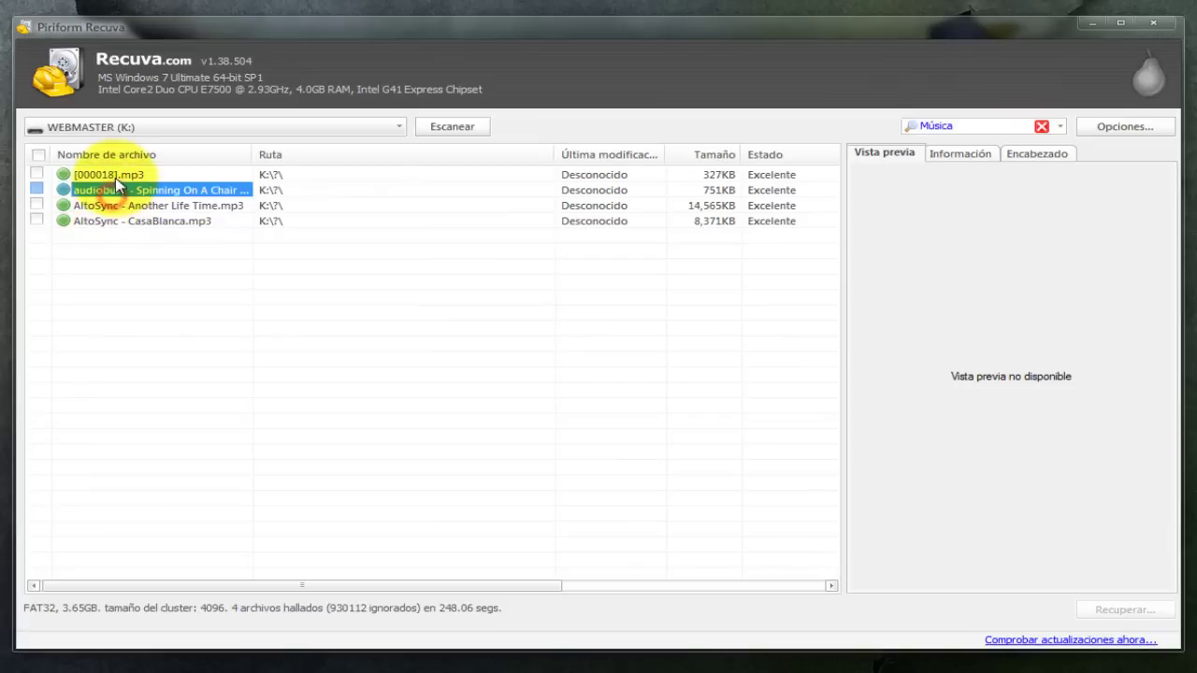
pyautogui.click(110, 175)
# Filter the found files by Documentos and select [000056].docx
pyautogui.click(1059, 126)
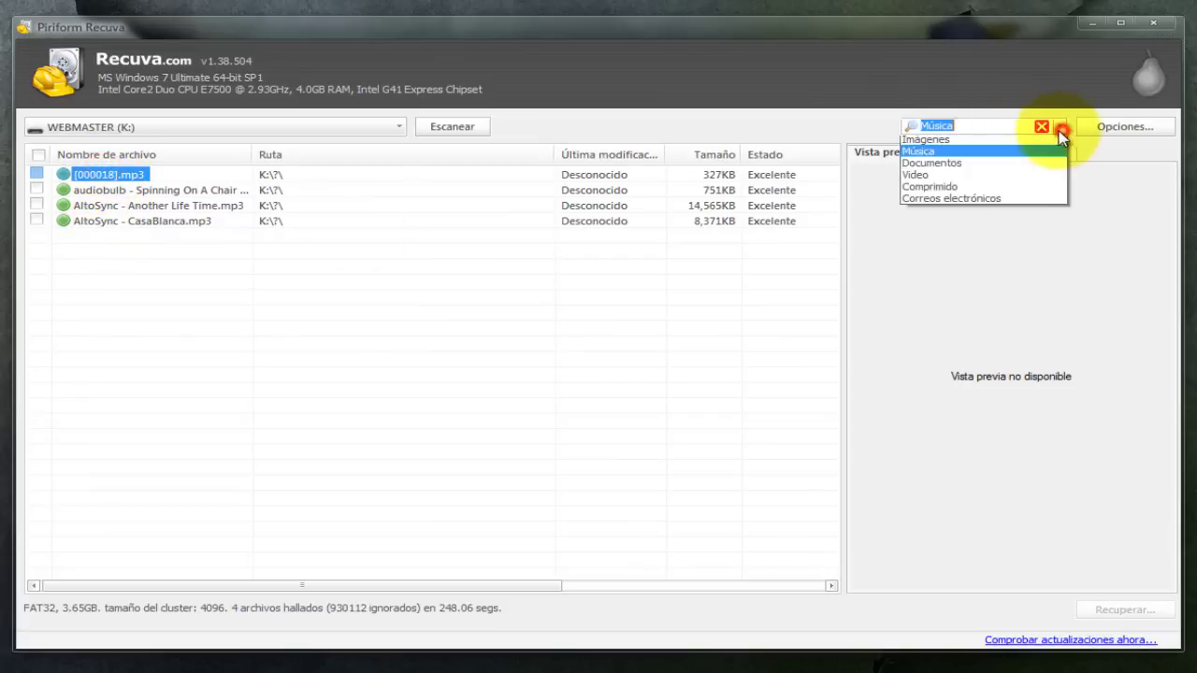
pyautogui.click(946, 176)
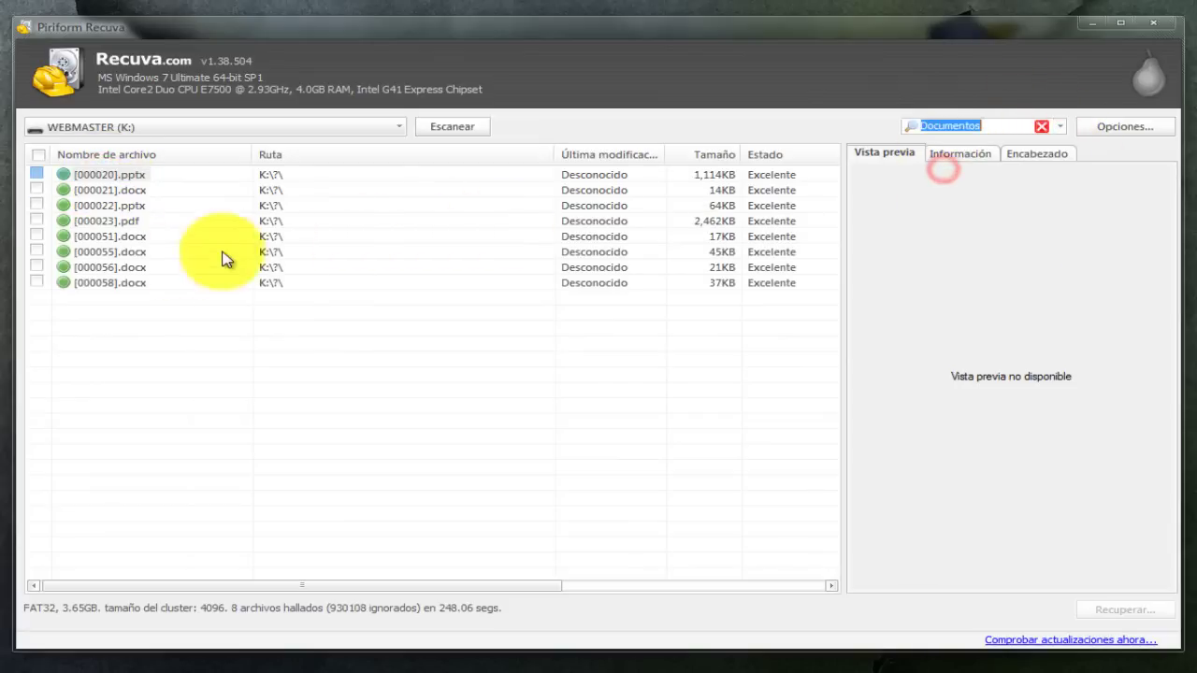
pyautogui.click(127, 268)
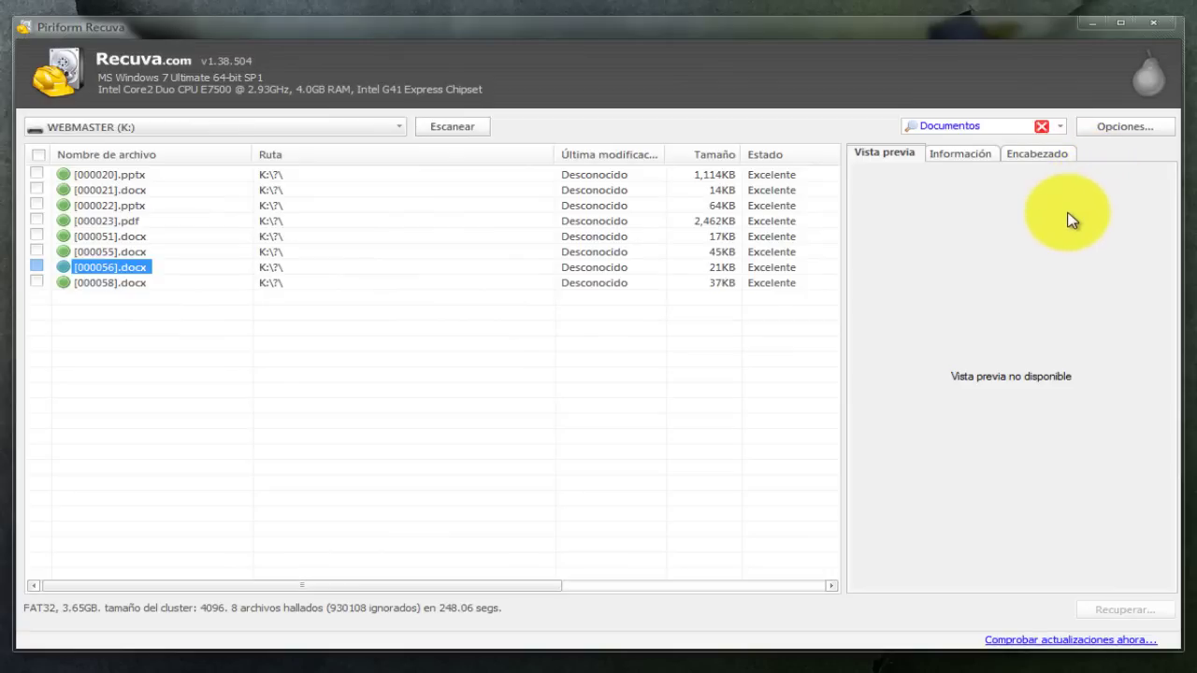
# Filter the found files by Video and open the list of file types again
pyautogui.click(1061, 127)
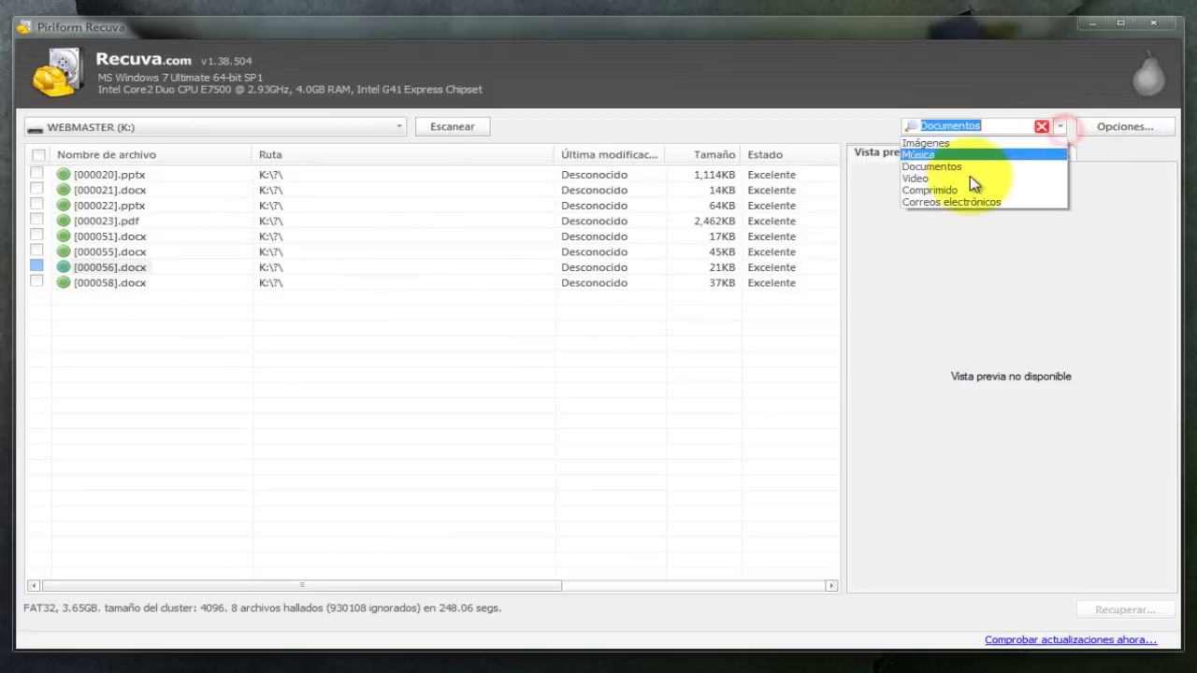
pyautogui.click(926, 181)
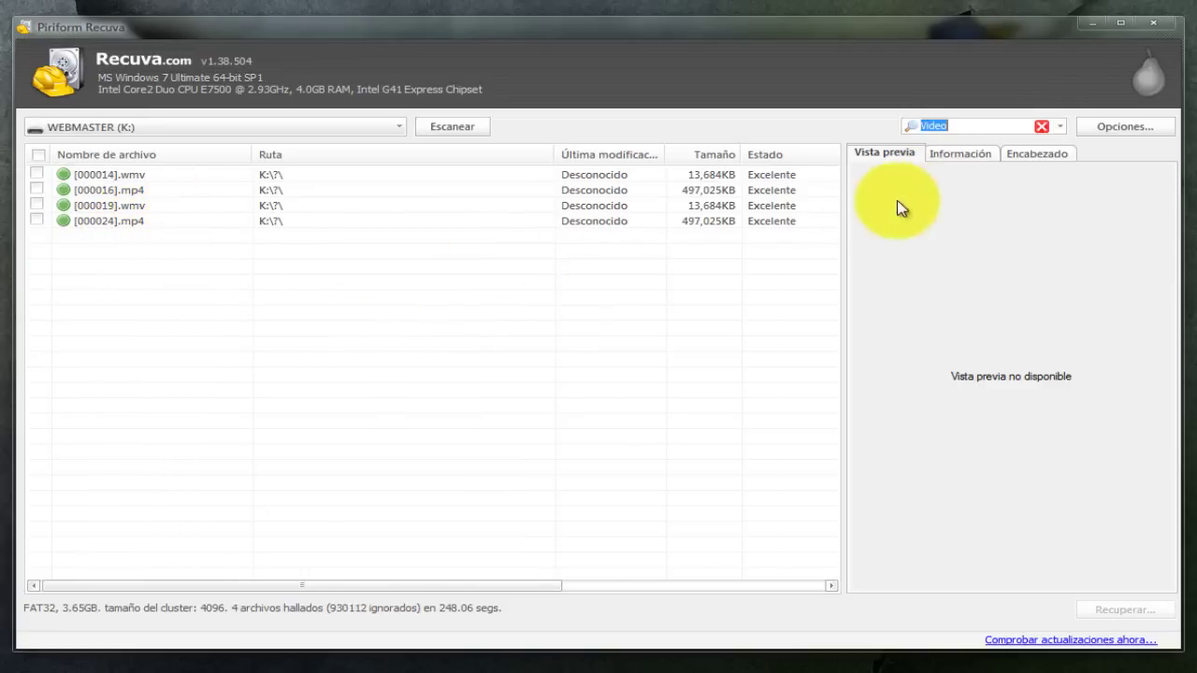
pyautogui.click(1061, 127)
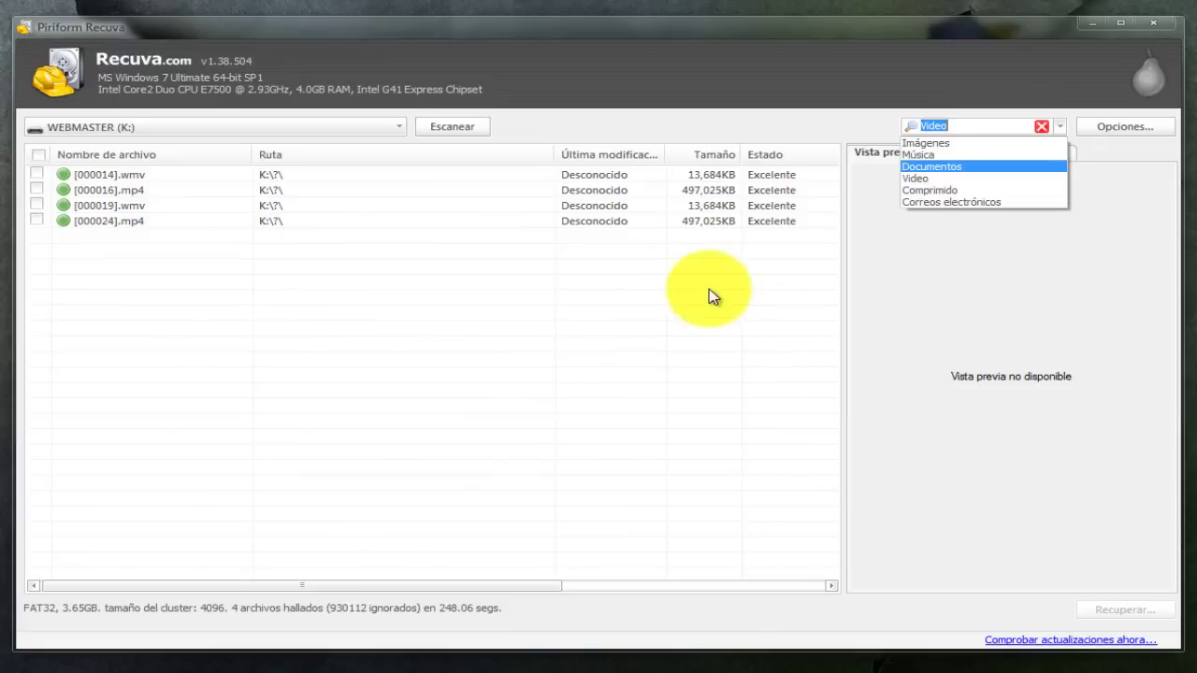
# Show the list of drives available for scanning, leave WEBMASTER (K:) selected, and close Recuva
pyautogui.click(397, 131)
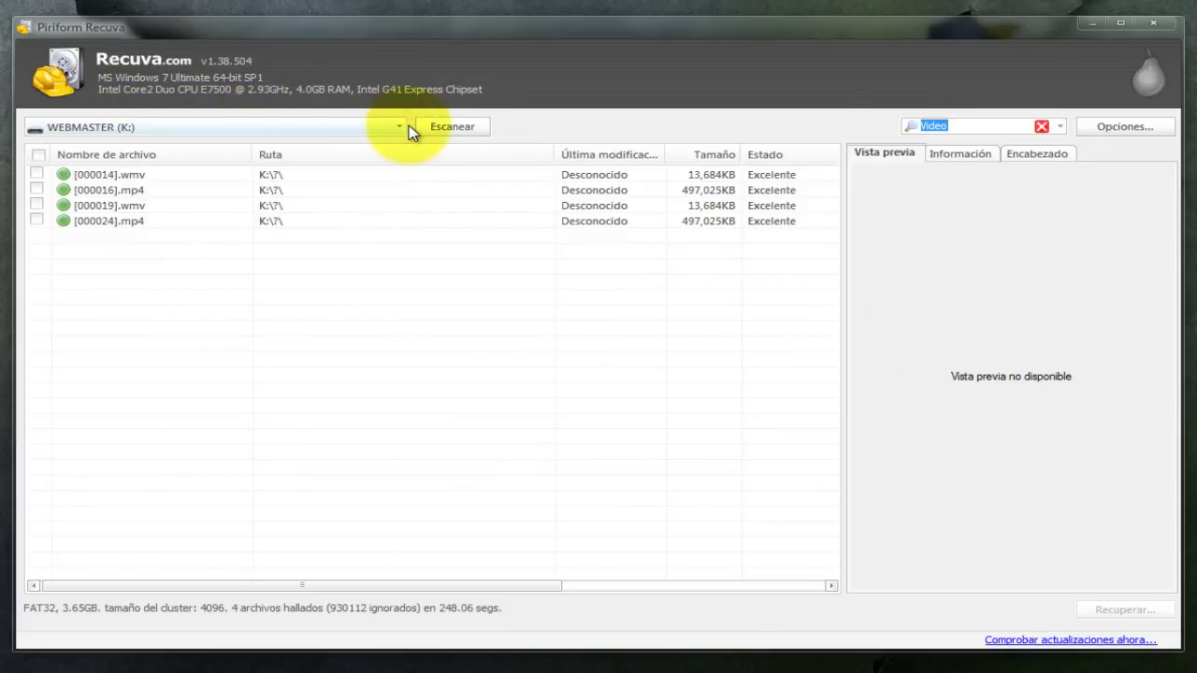
pyautogui.click(402, 129)
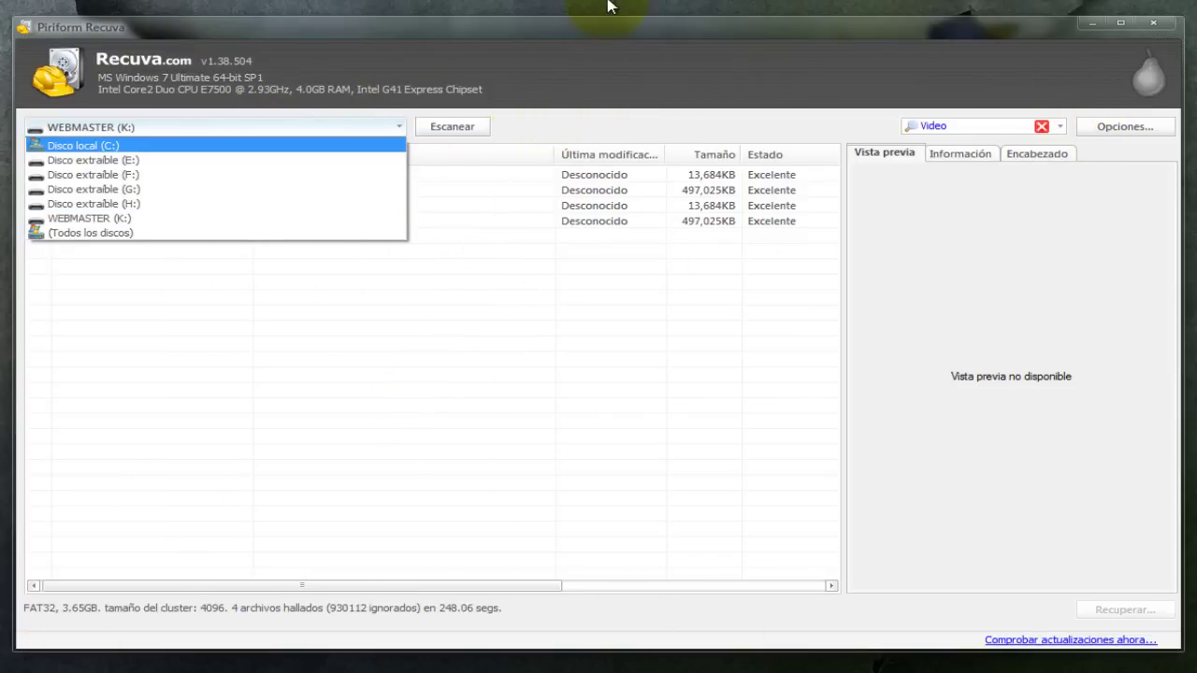
pyautogui.click(597, 47)
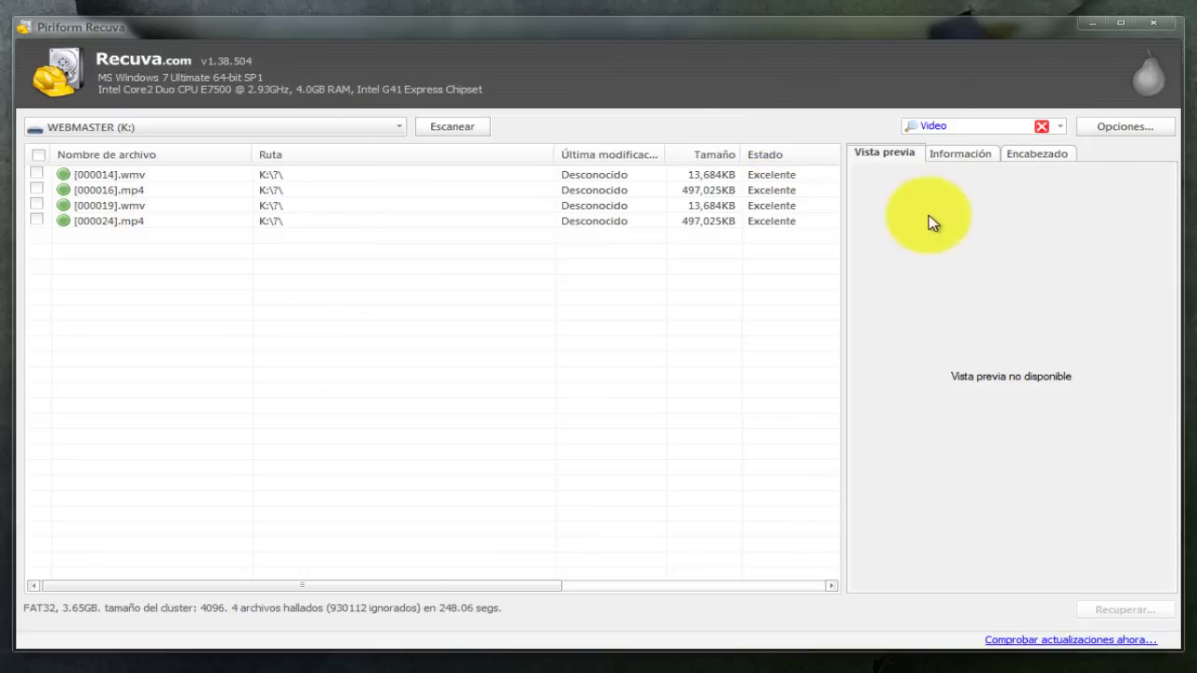
pyautogui.click(1156, 23)
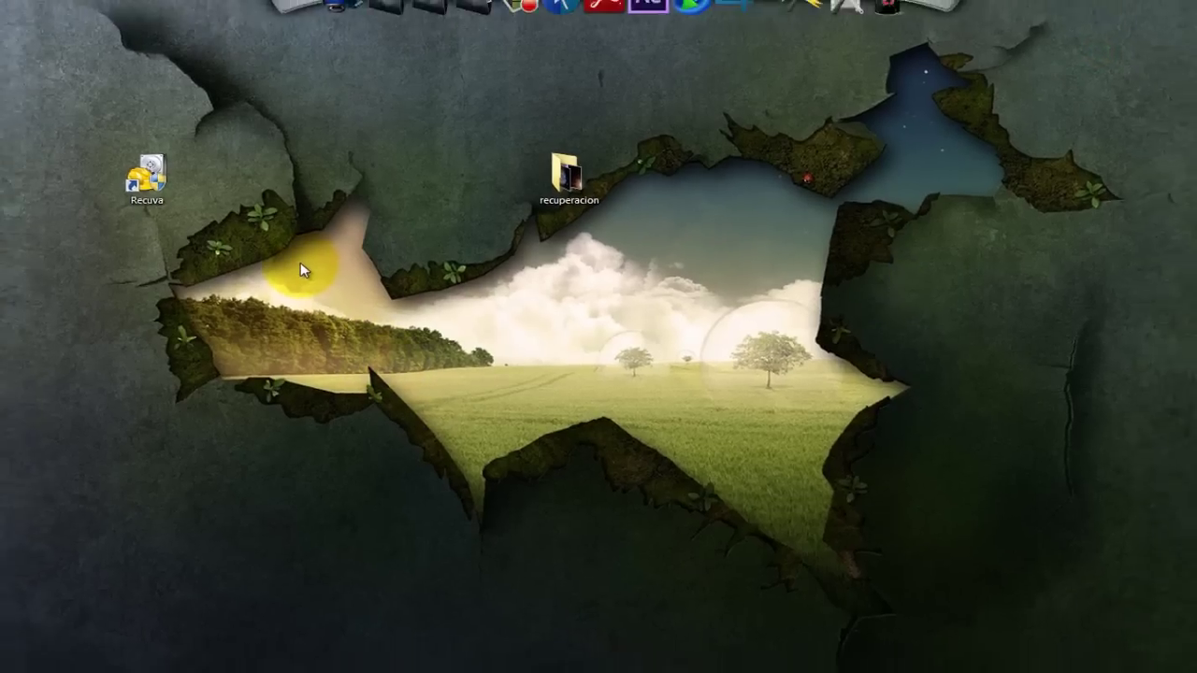